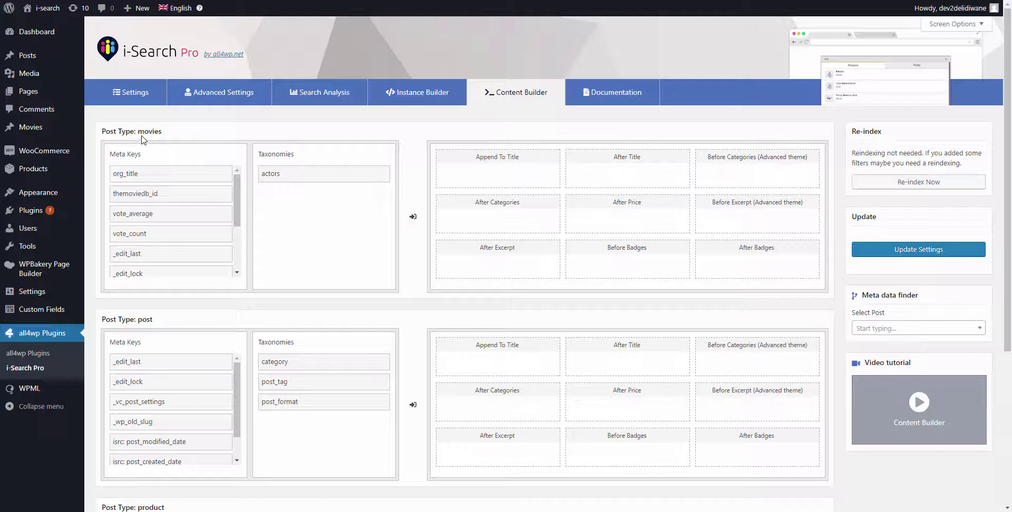
- Run live searches on the test shortcode page for "the green" and for "ip man"
mouse_move(63, 127)
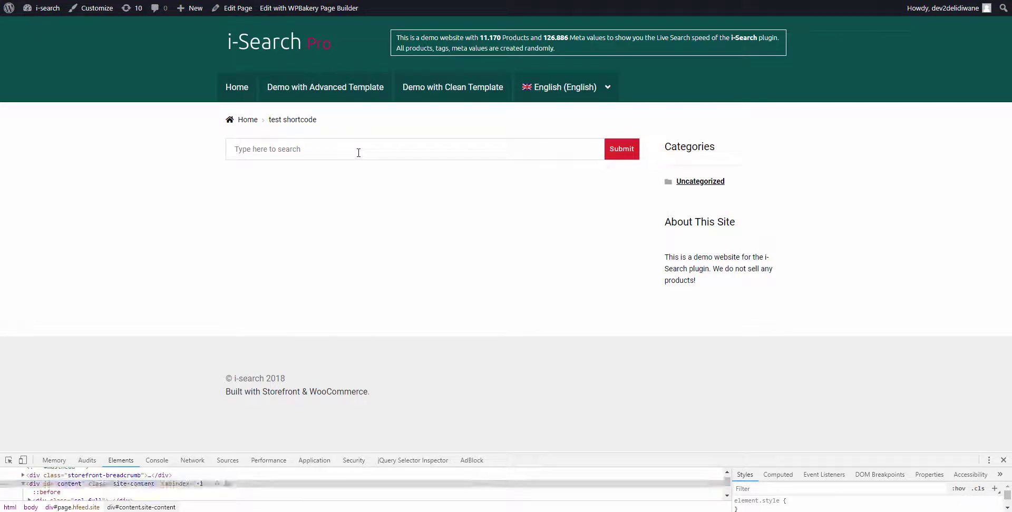
left_click(358, 153)
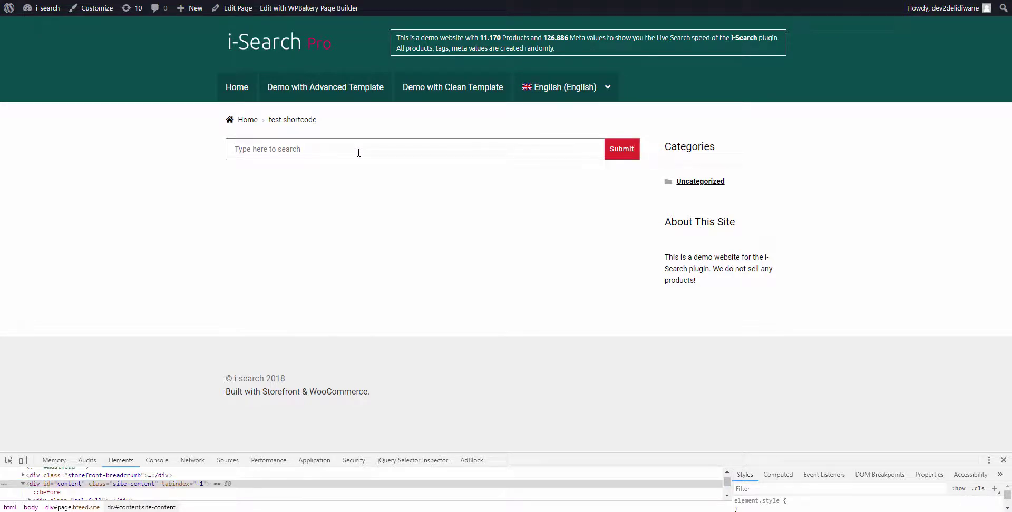
type("the green")
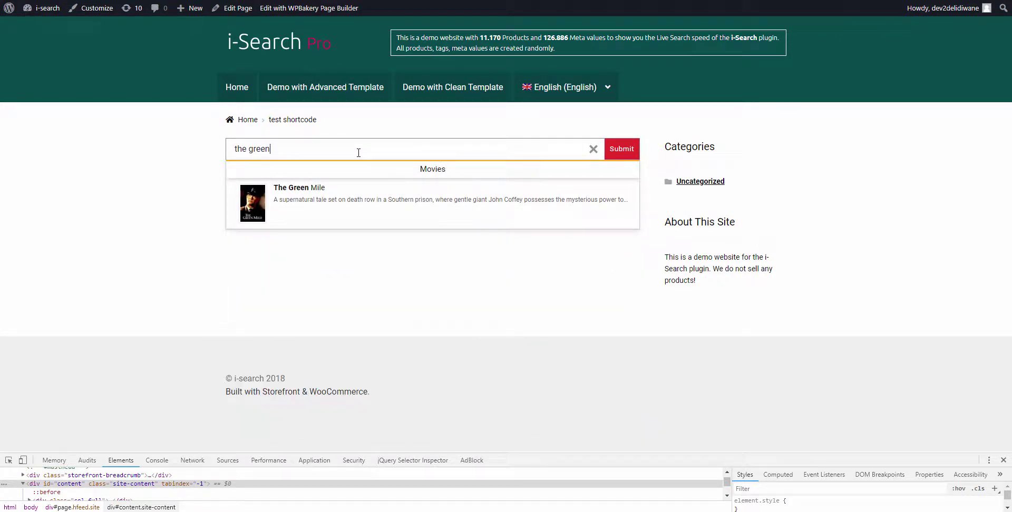
left_click_drag(351, 153, 203, 156)
type("ip man")
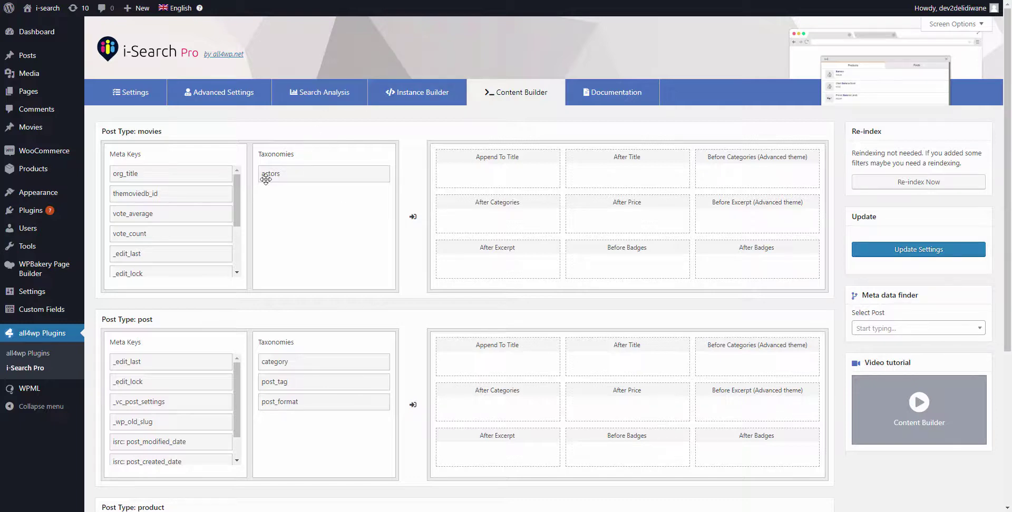
- Place the movies' actors taxonomy in the After Title slot with the label "Actors:" and save the settings
left_click_drag(298, 170, 597, 179)
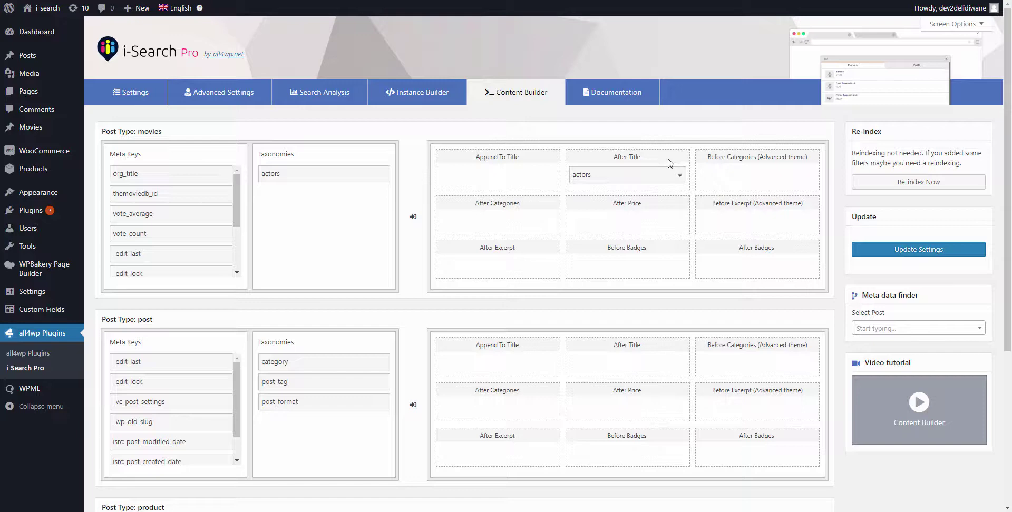
left_click(679, 175)
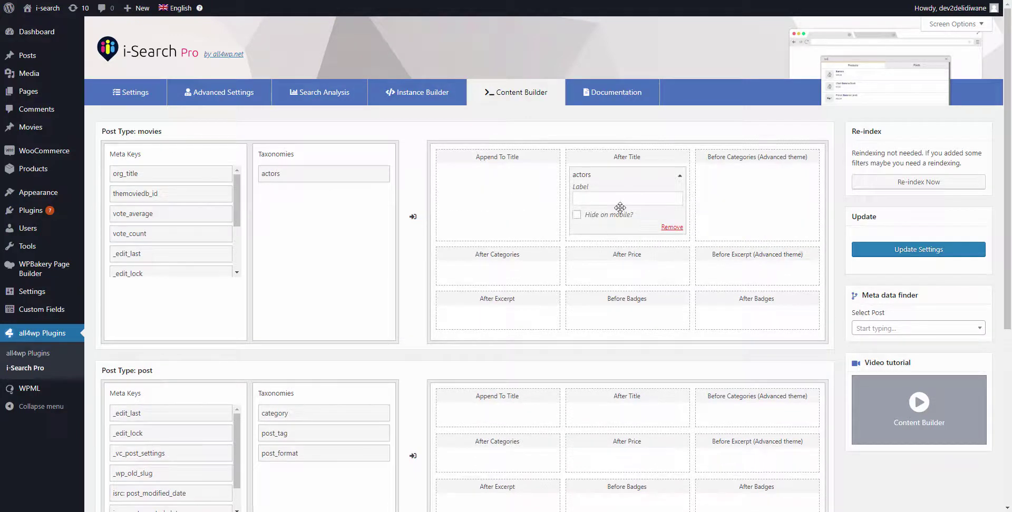
left_click(624, 203)
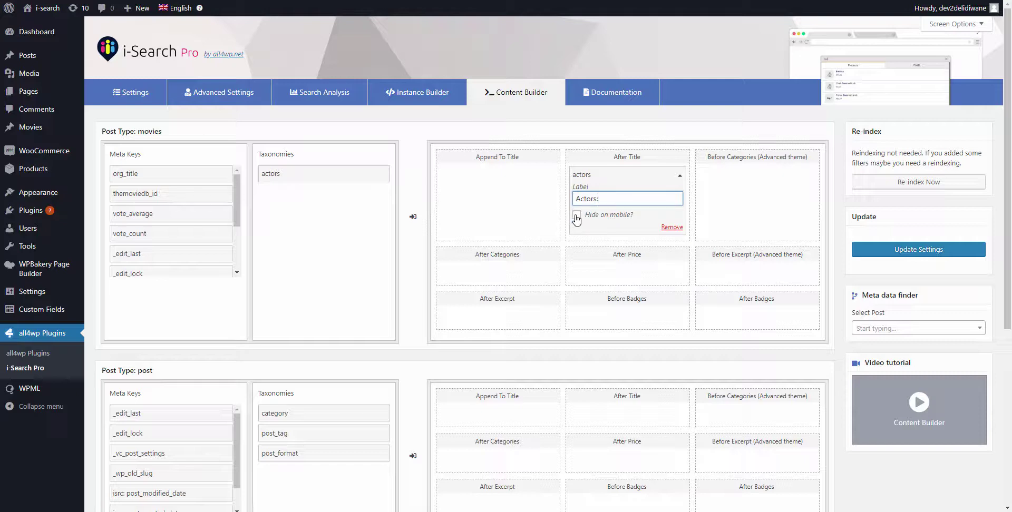
left_click(918, 249)
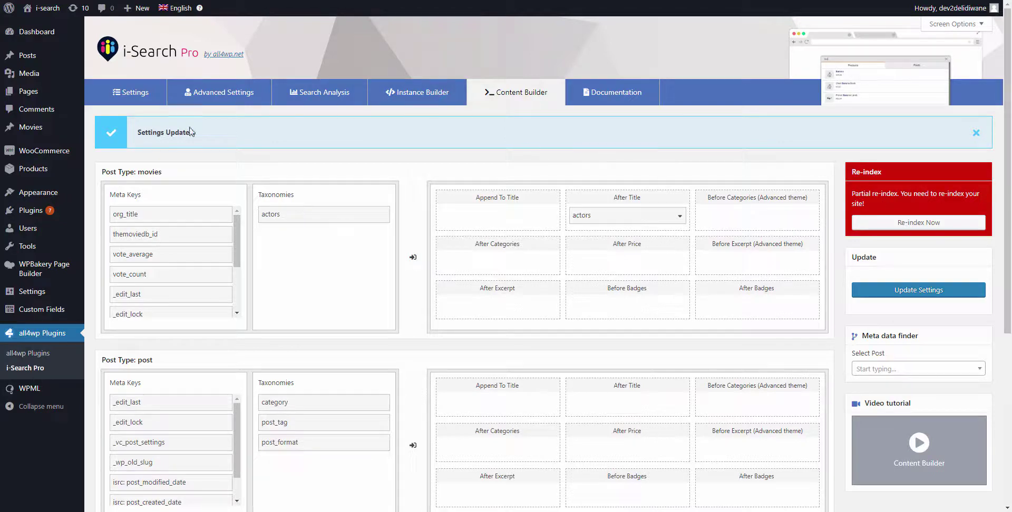
- Find the movie Ip Man by searching all movies for "ip man", open it for editing and update it
mouse_move(31, 130)
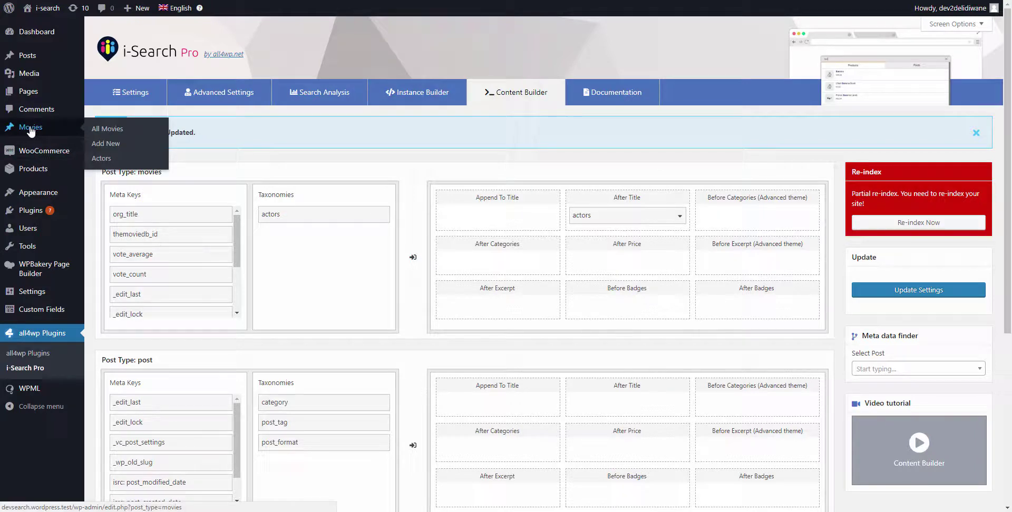
left_click(108, 129)
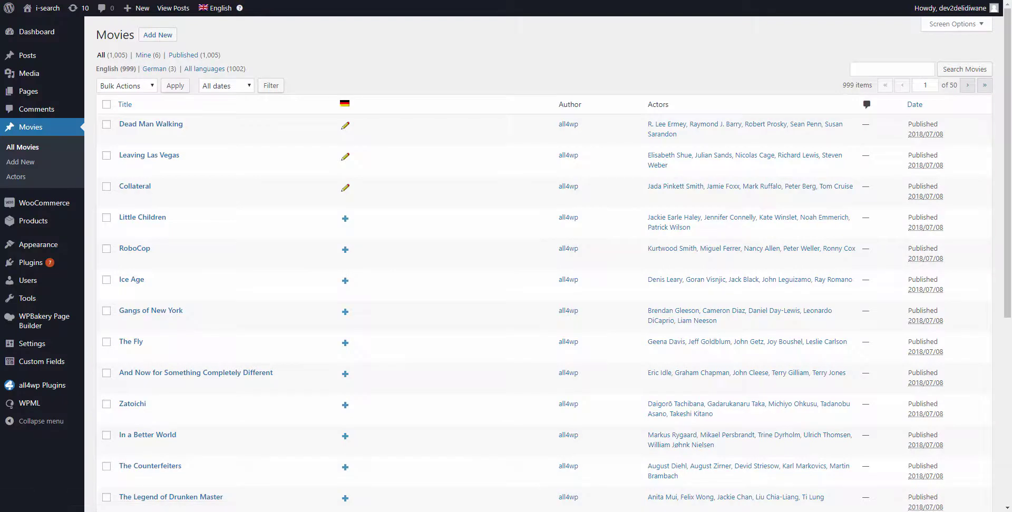
left_click(889, 70)
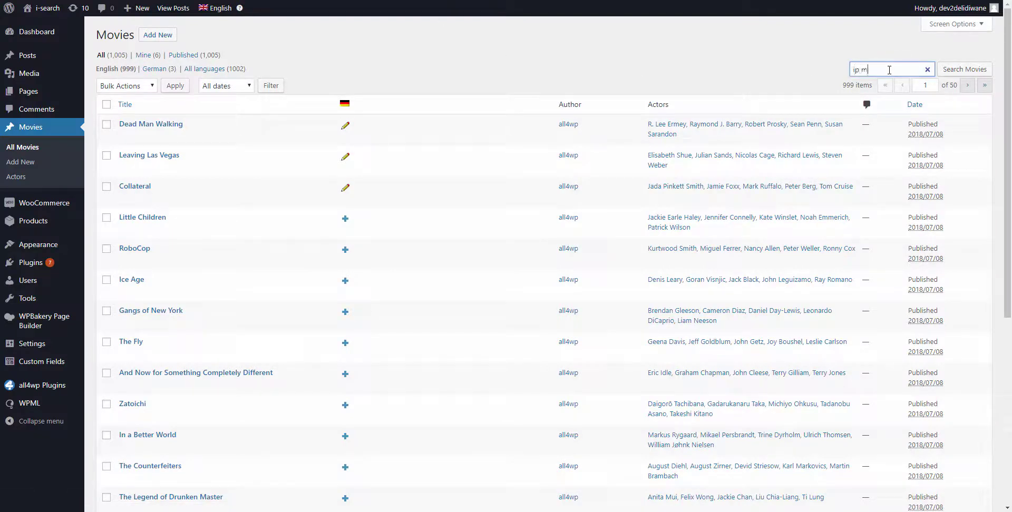
key("Return")
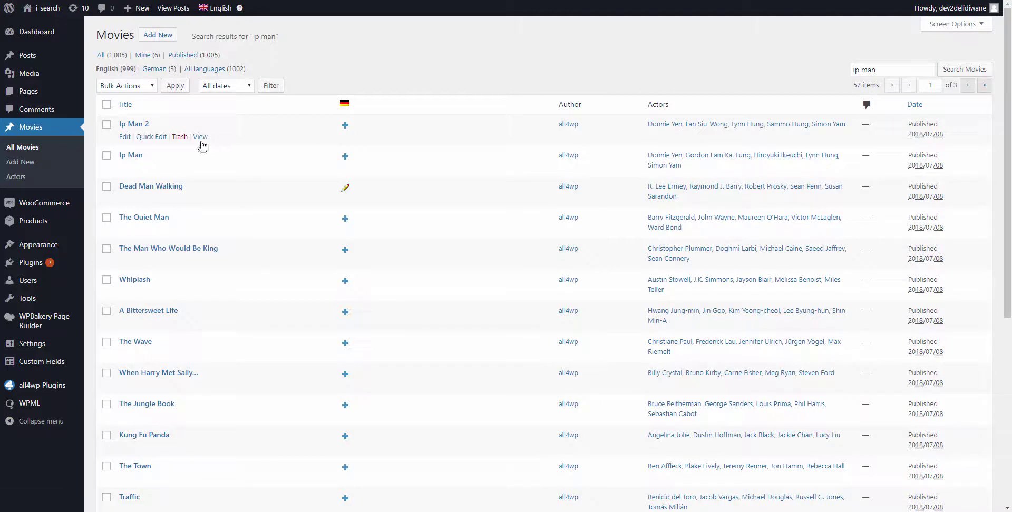
left_click(136, 158)
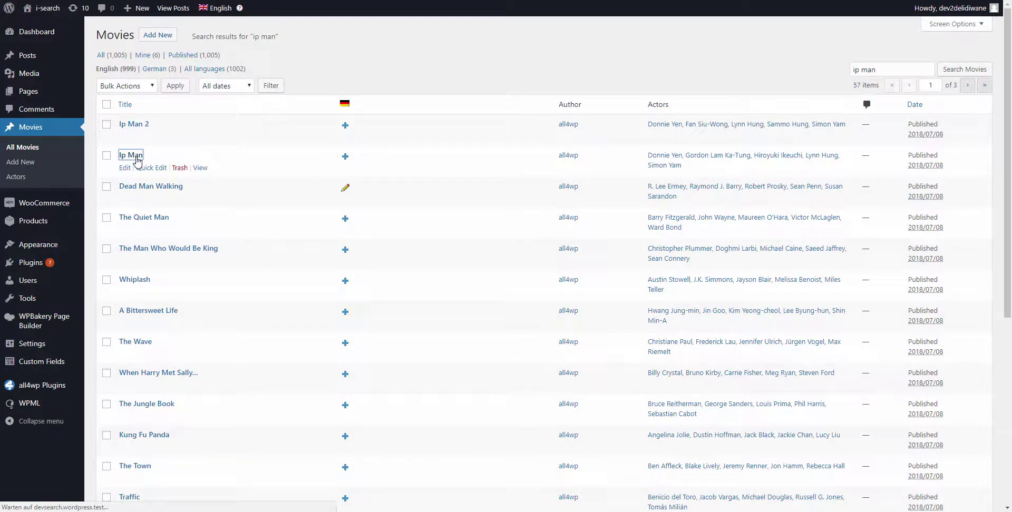
left_click(970, 315)
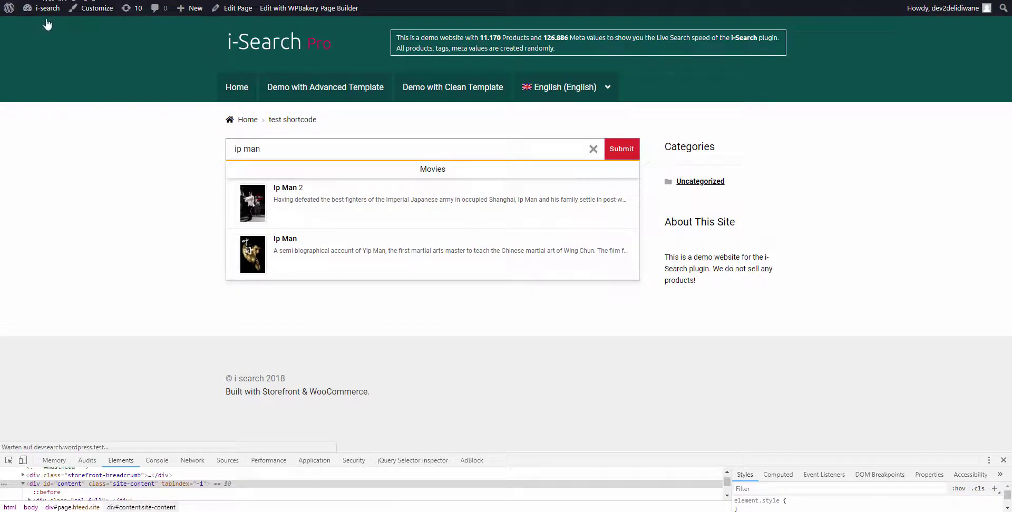
- Check the Ip Man entry on the test shortcode page by searching for "ip man"
left_click(325, 148)
type("ip man")
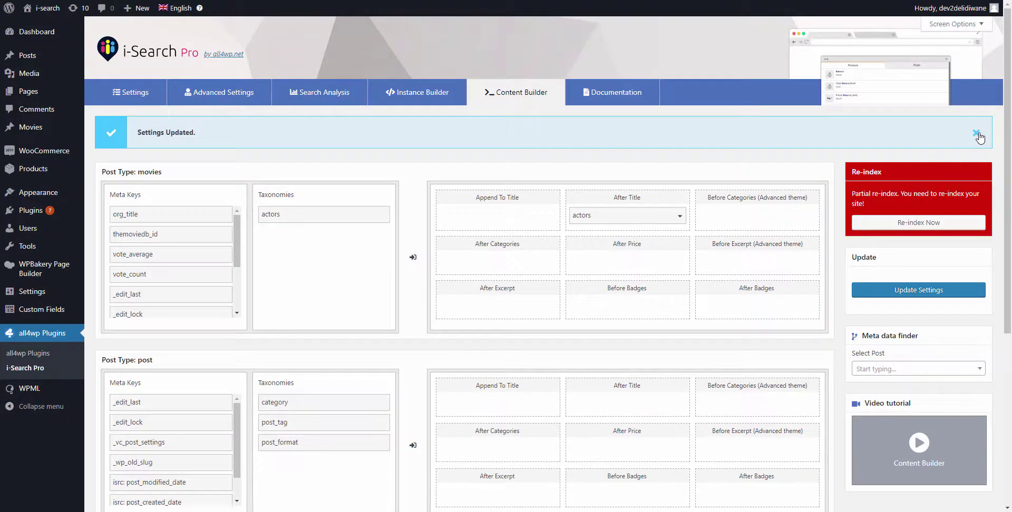
- Dismiss the settings notice and load the meta values of "Movie: Ip Man" with the Meta data finder
left_click(976, 134)
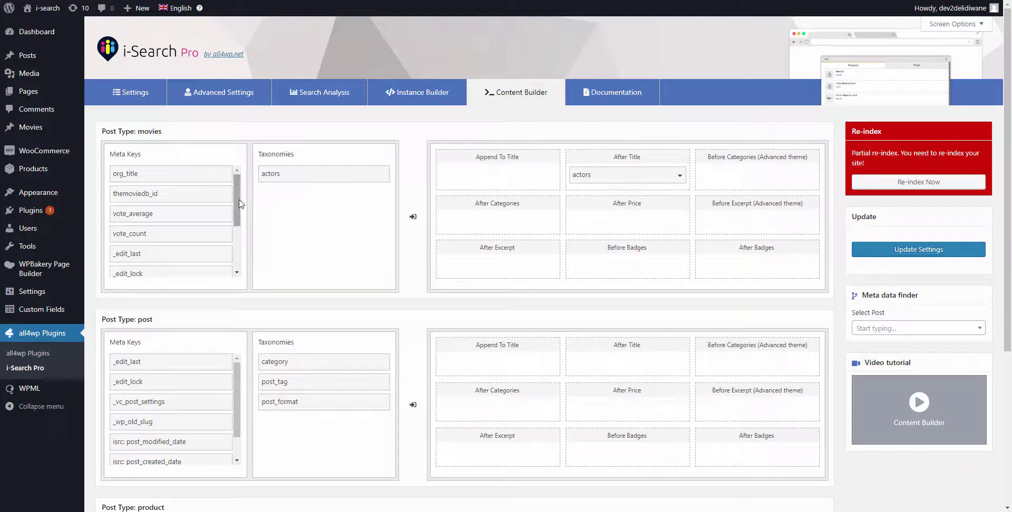
scroll(236, 222, "down", 5)
scroll(233, 232, "up", 5)
mouse_move(34, 136)
left_click(896, 328)
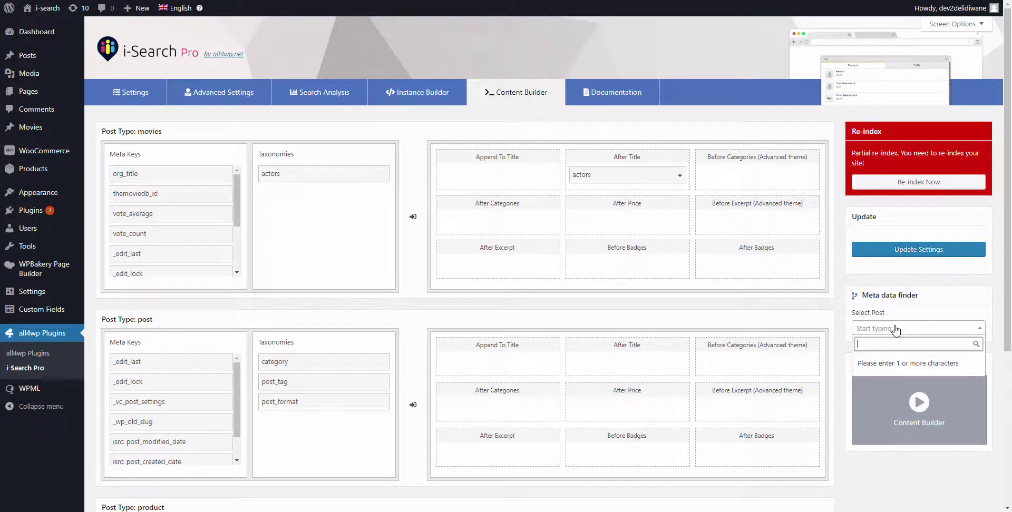
type("i")
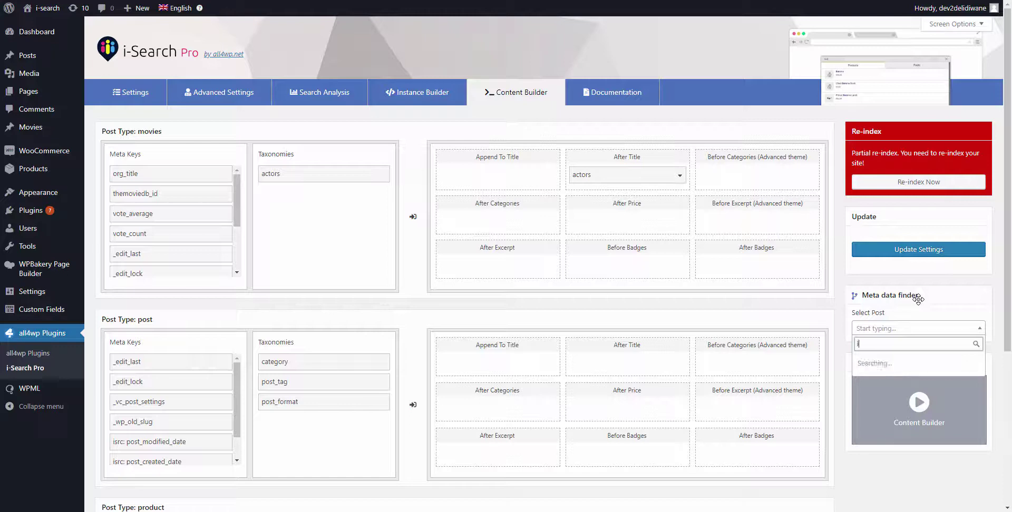
type("p man")
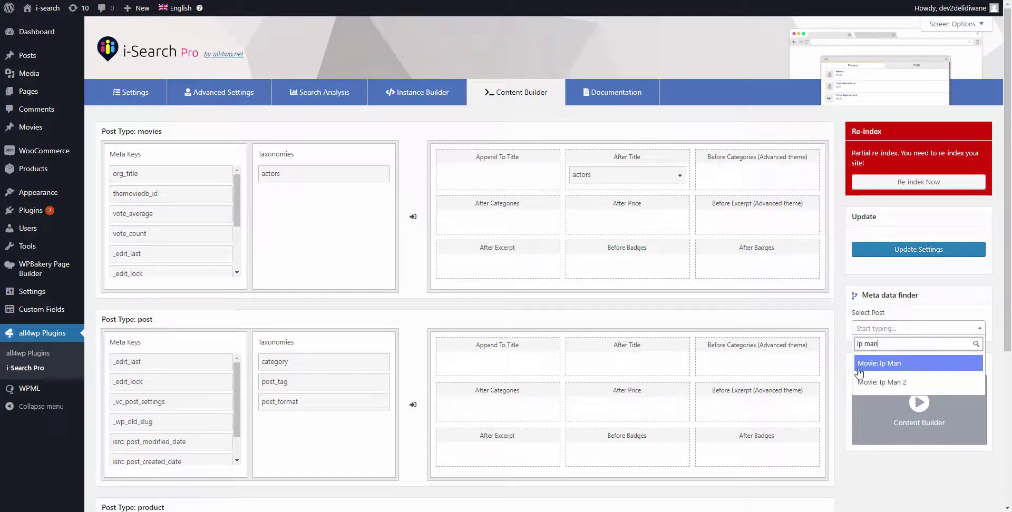
left_click(894, 371)
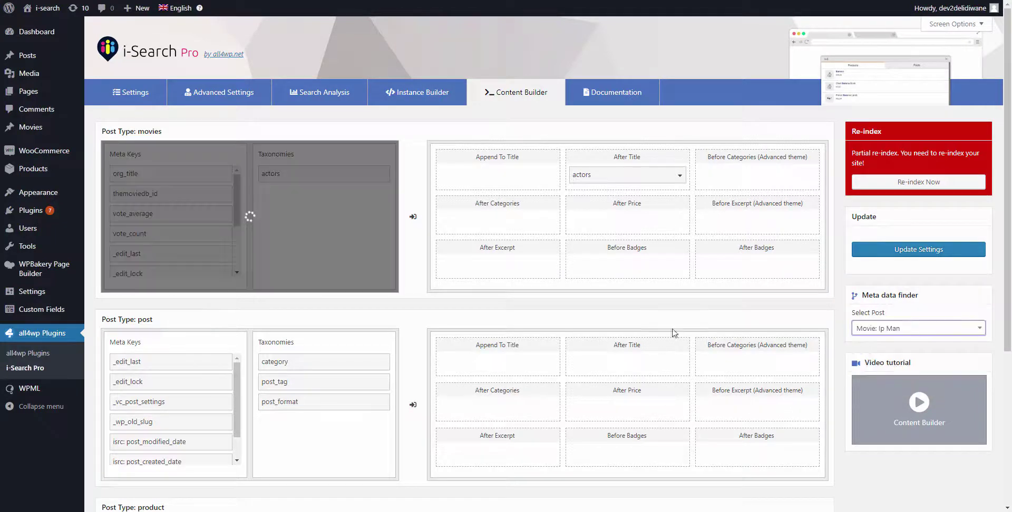
mouse_move(238, 204)
left_mouse_down()
mouse_move(237, 263)
mouse_move(237, 198)
left_mouse_up()
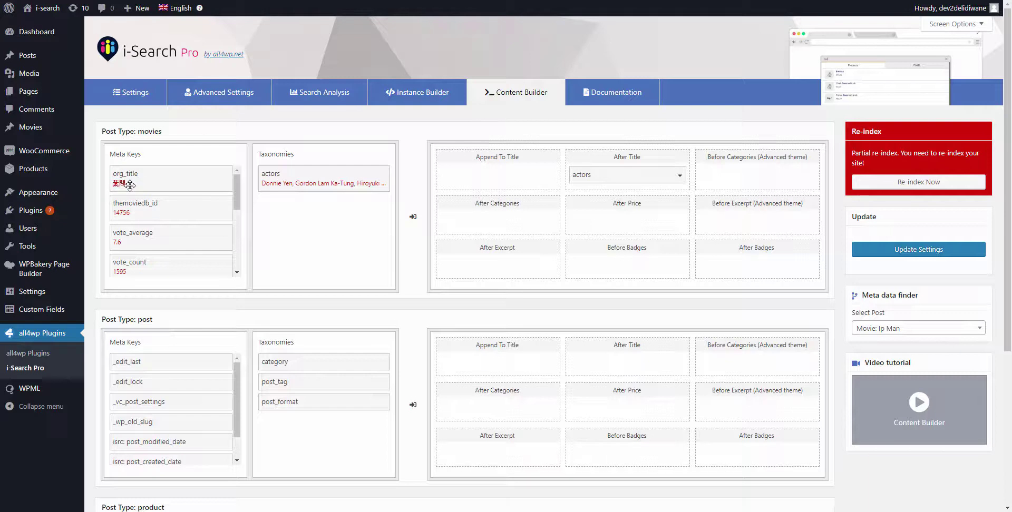
- Place the movies' org_title meta key in the Append To Title slot with the label "Org title:" and save the settings
left_click_drag(130, 185, 491, 180)
left_click(550, 179)
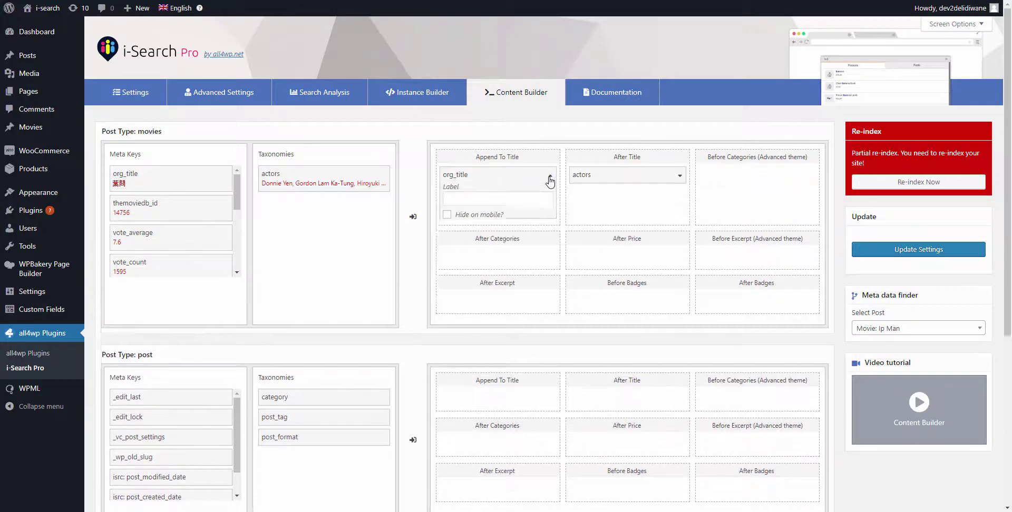
left_click(462, 201)
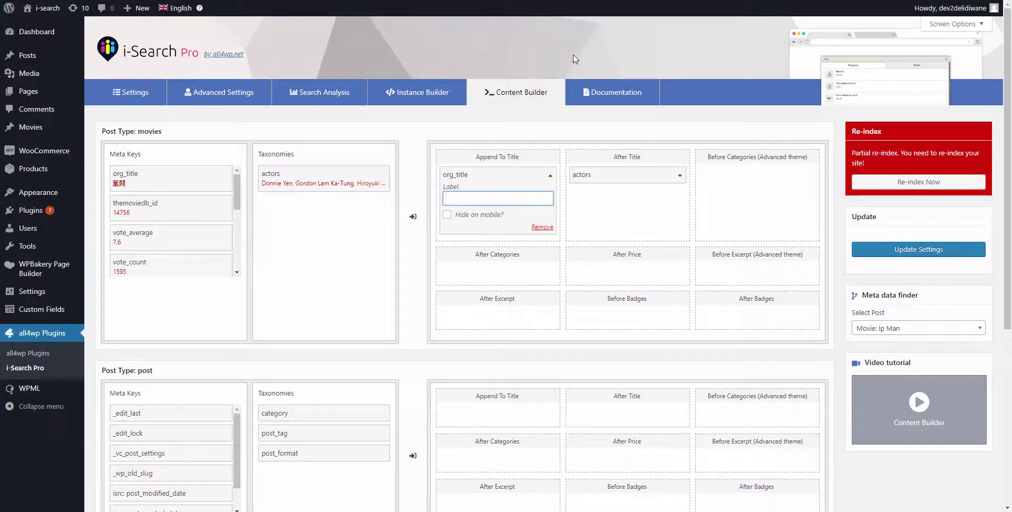
type("Org title:")
left_click(925, 250)
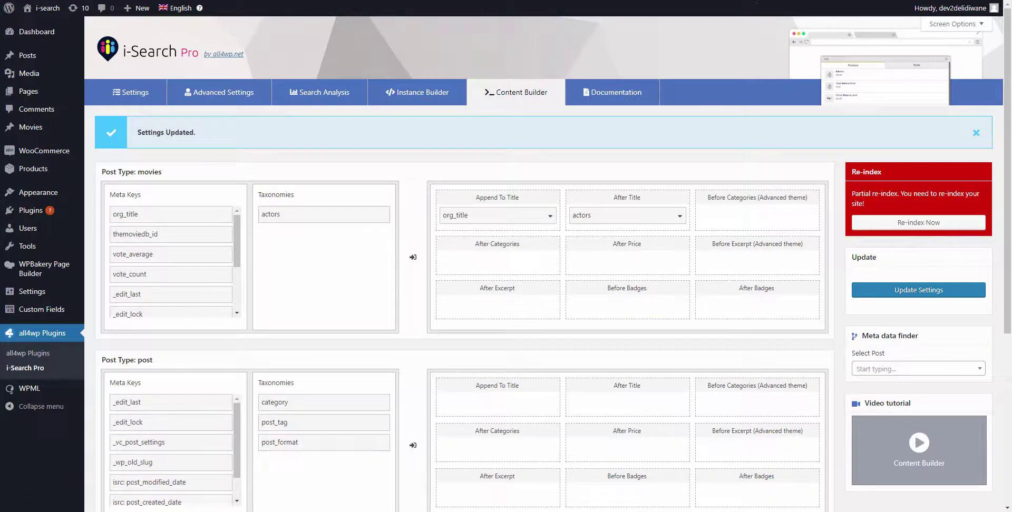
- Update the Ip Man movie, reload the test shortcode page and search for "ip man"
key("ctrl+Tab")
left_click(963, 342)
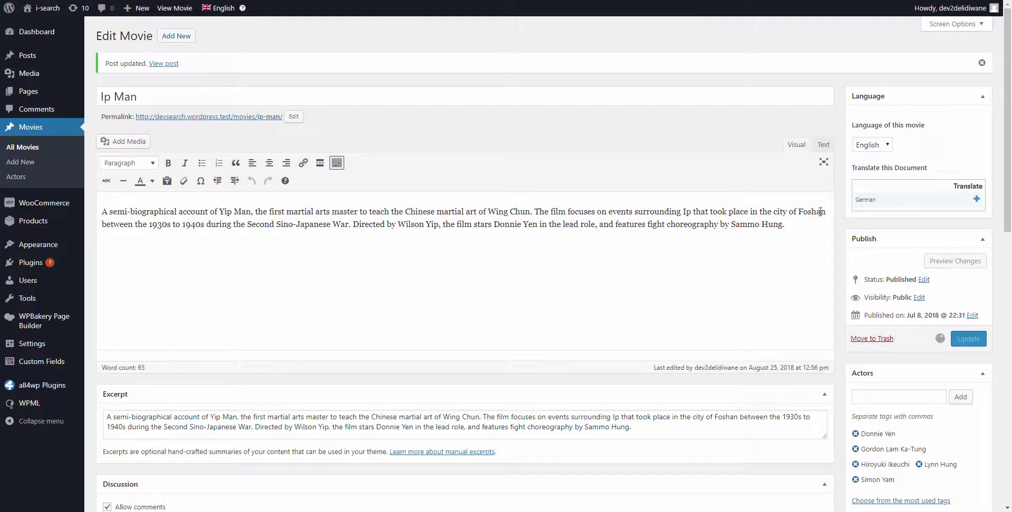
key("ctrl+Tab")
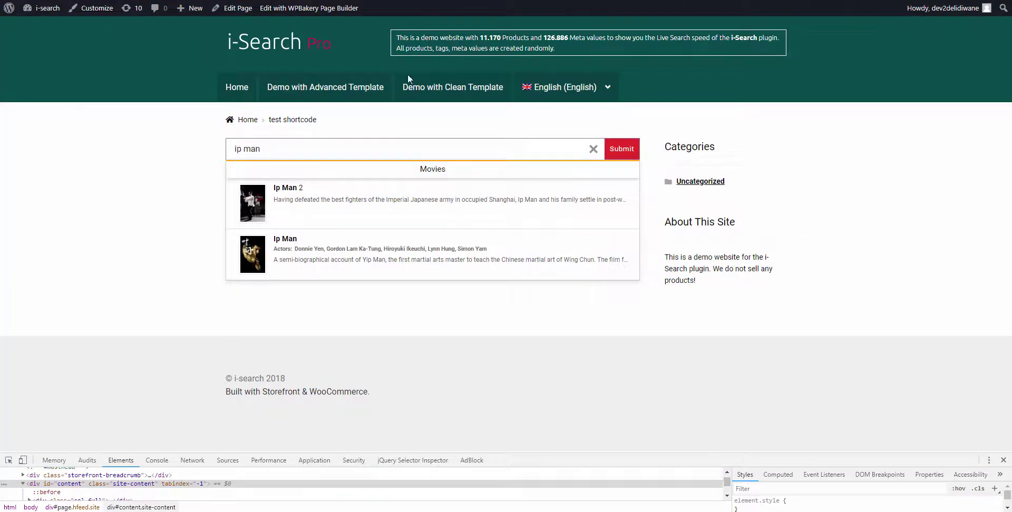
key("F5")
left_click(352, 154)
type("ip man")
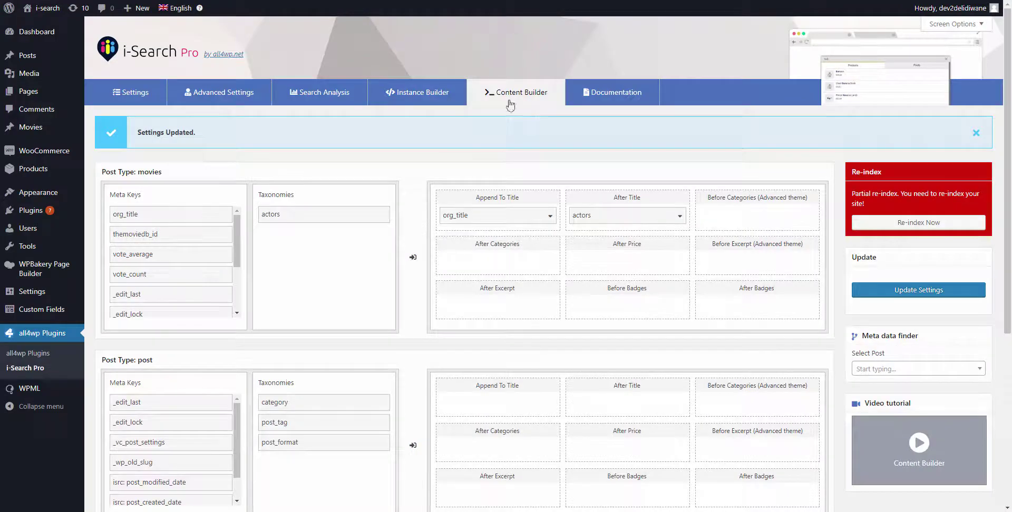
- Replace the org_title label in the Append To Title slot with "(%s)" and save the settings
left_click(549, 217)
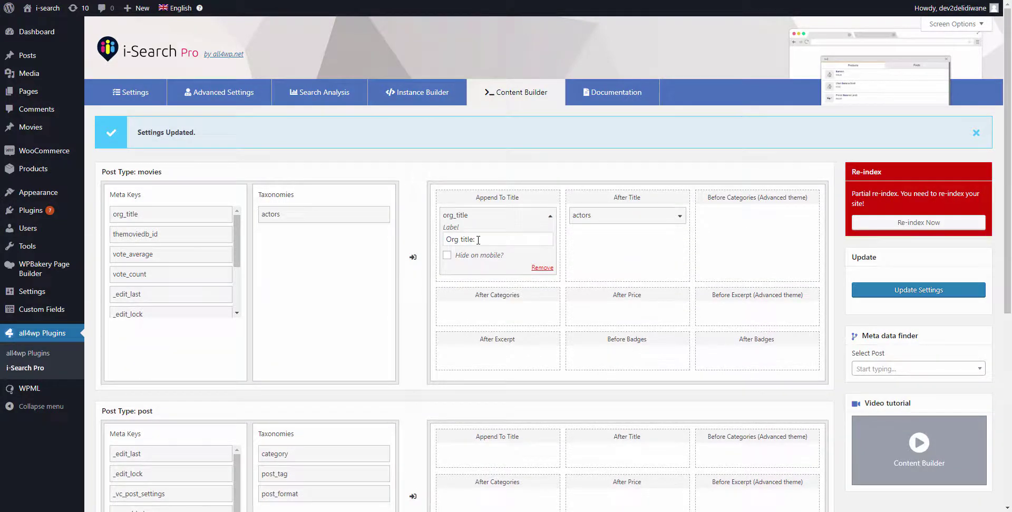
left_click_drag(478, 240, 443, 240)
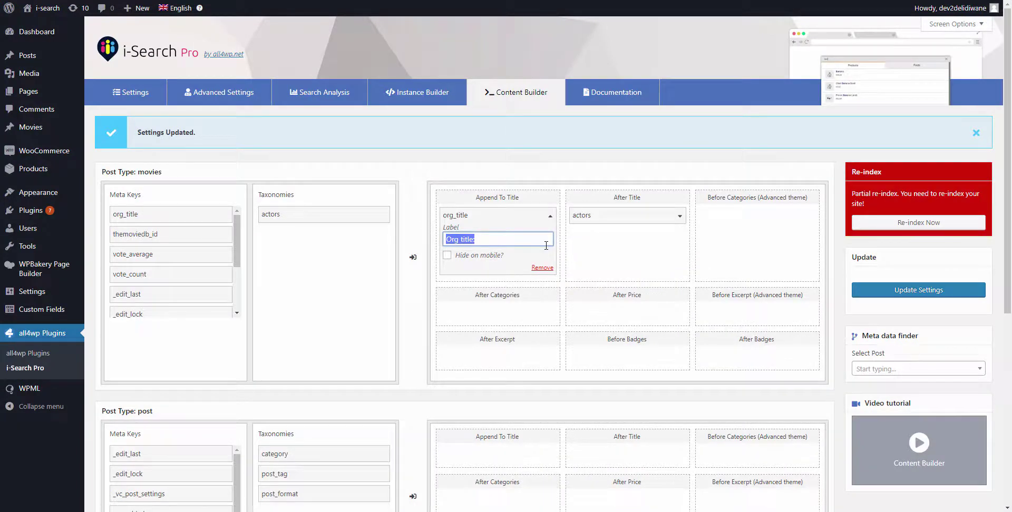
type("%s")
key("Home")
type("(")
left_click_drag(446, 239, 457, 241)
left_click(468, 240)
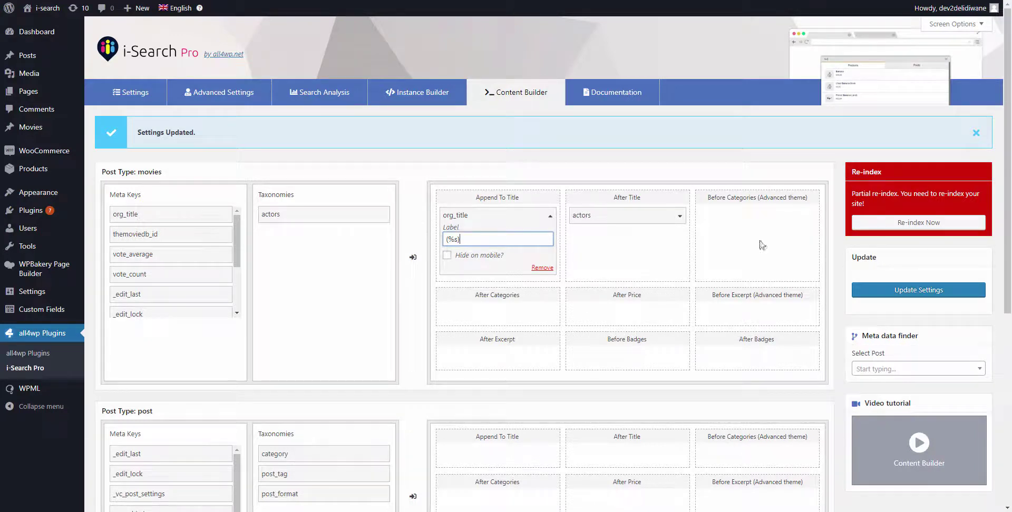
left_click(917, 291)
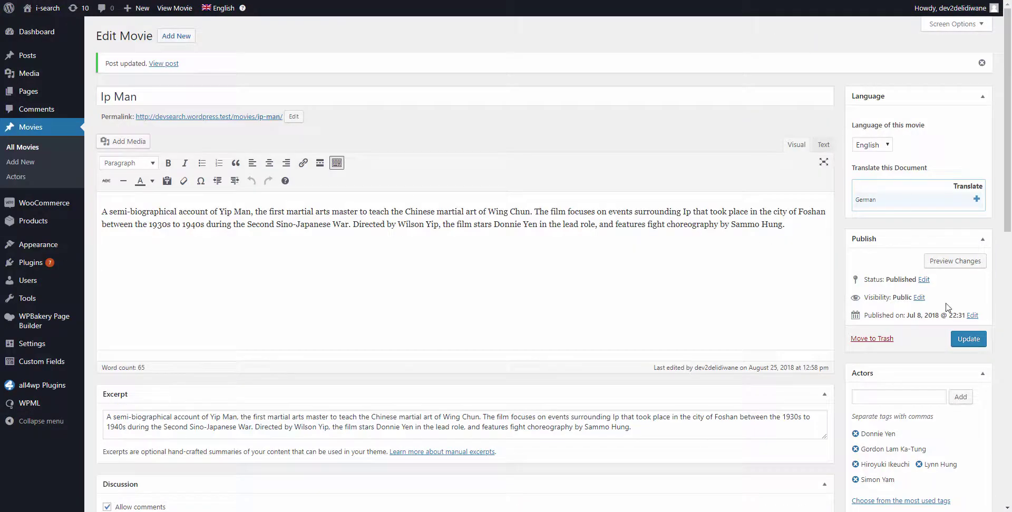
- Update the Ip Man movie again and repeat the "ip man" search on the test shortcode page
left_click(968, 339)
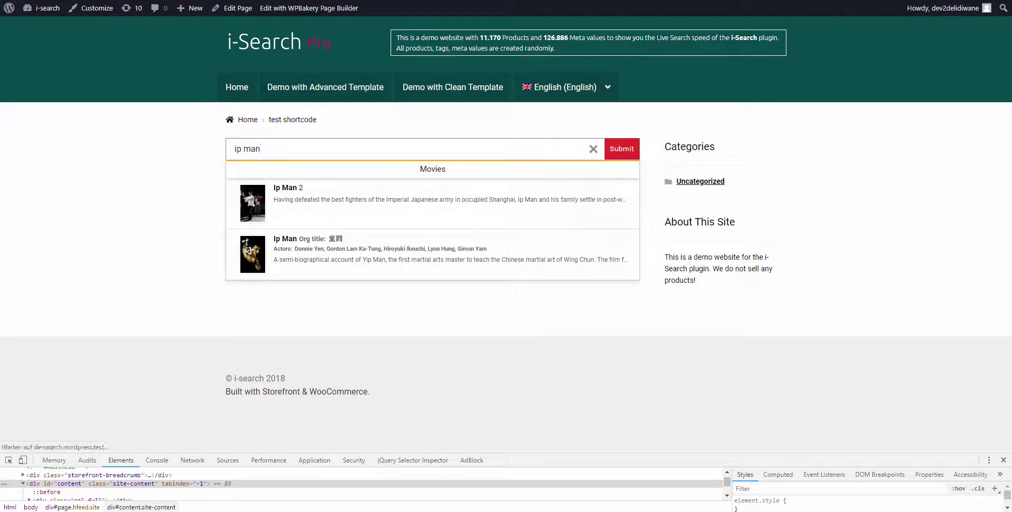
left_click(305, 150)
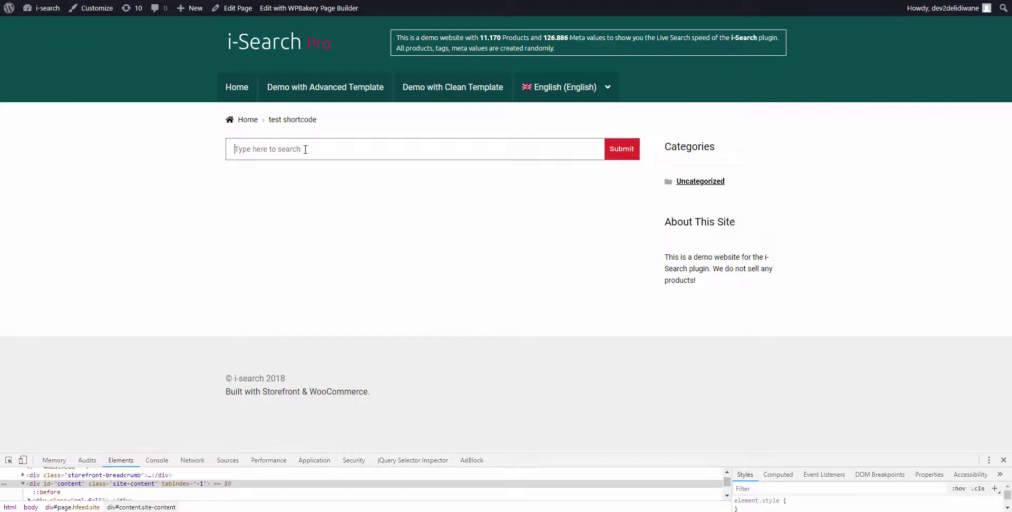
type("ip man")
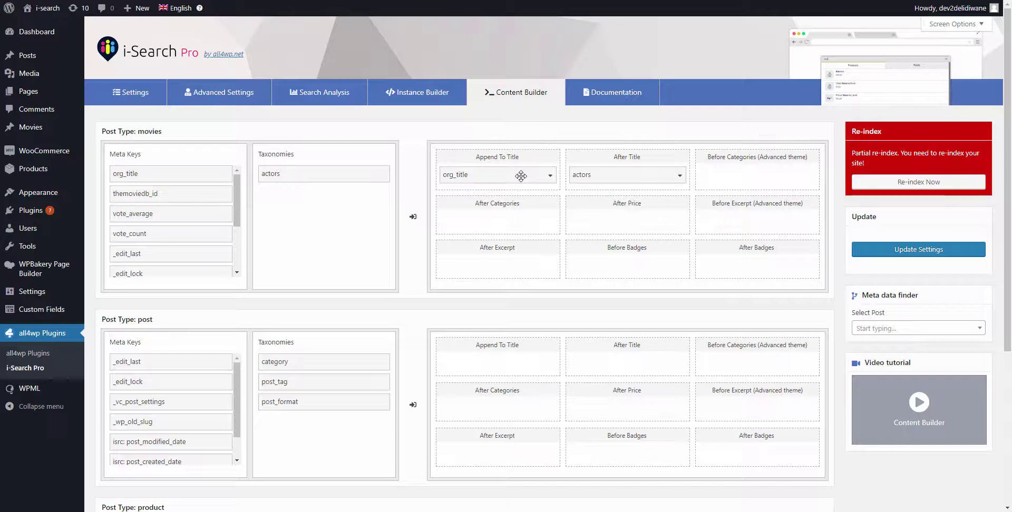
- Move the movies' org_title item from the Append To Title slot to the After Price slot
left_click_drag(520, 176, 657, 226)
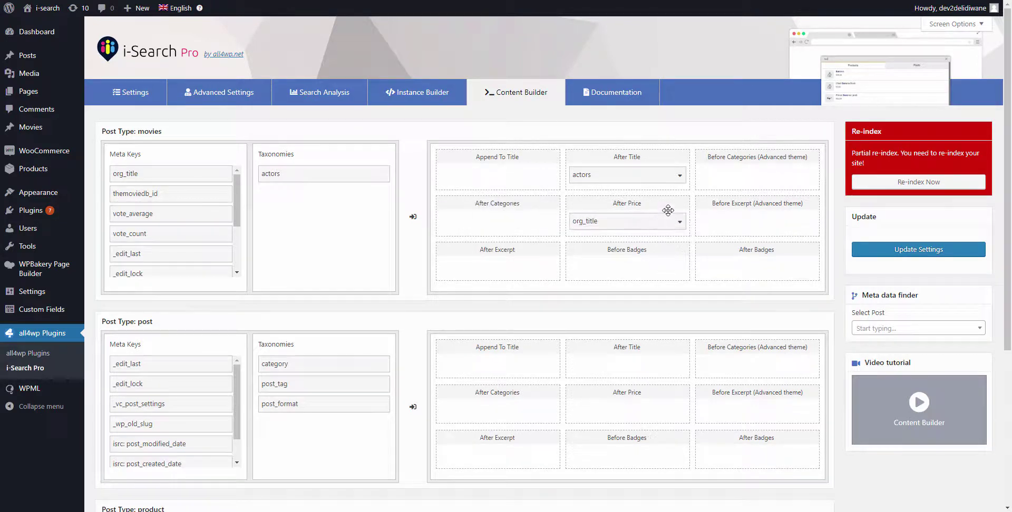
- Remove the org_title item from the movies' After Price slot and the actors item from the After Title slot
left_click(681, 177)
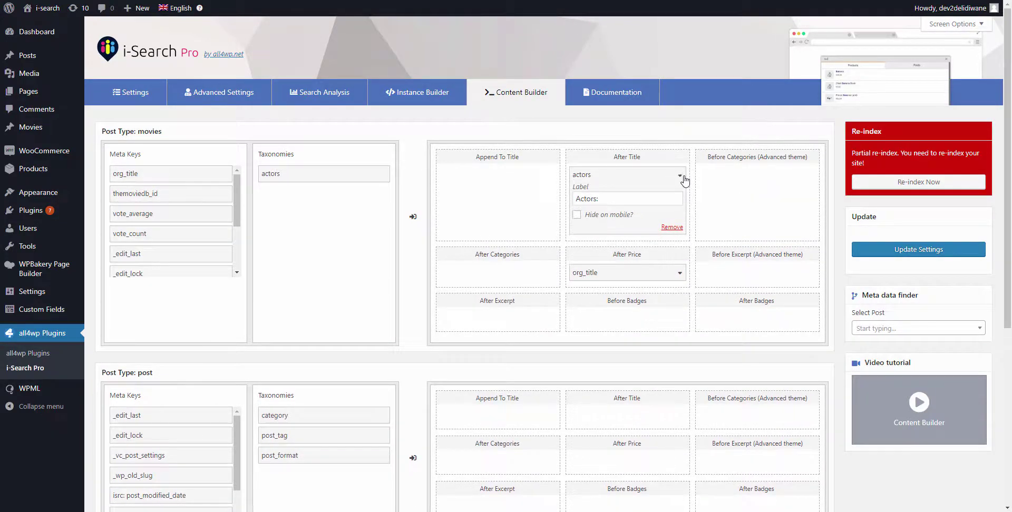
left_click(680, 176)
left_click(681, 225)
left_click(680, 225)
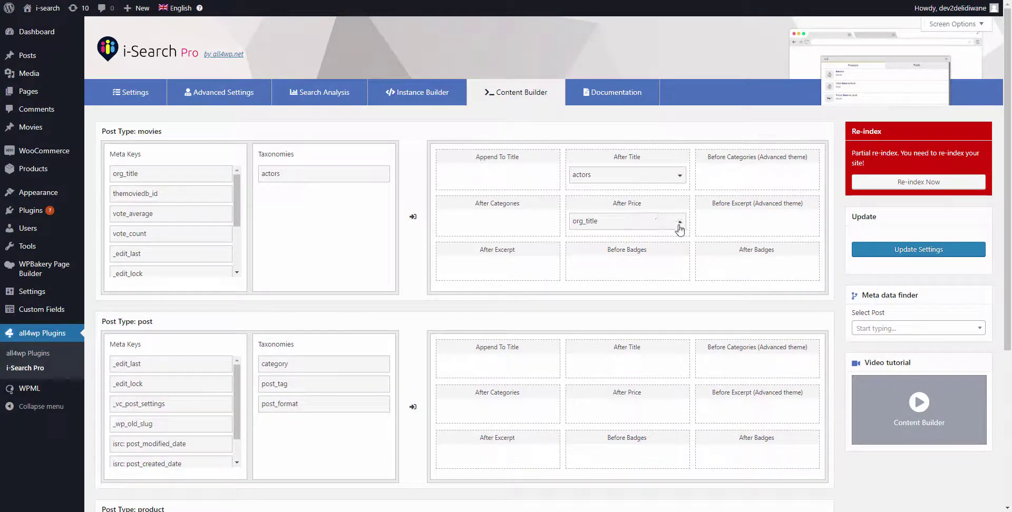
left_click(680, 222)
left_click(671, 273)
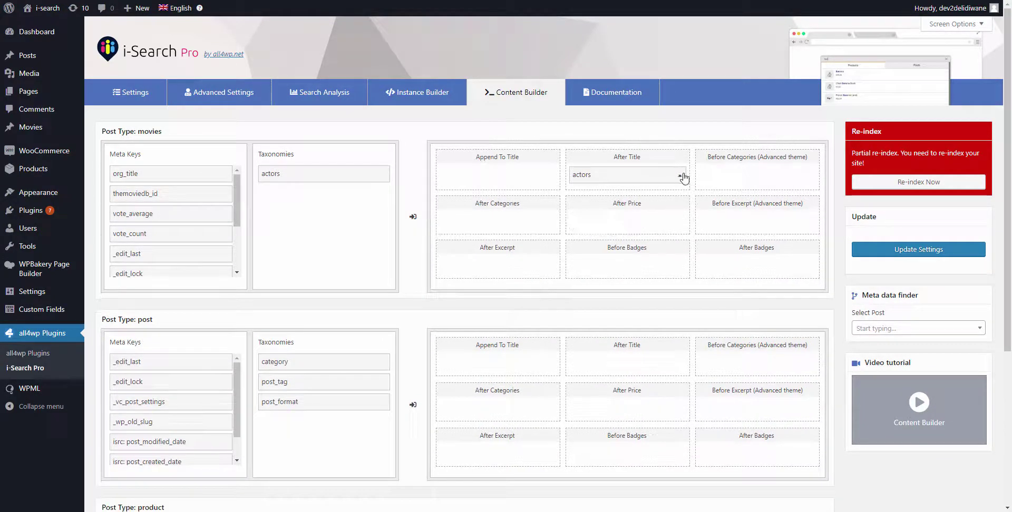
left_click(679, 175)
left_click(671, 227)
- Search the Meta data finder for "test", select the post "Test post 1" and look through its meta values
scroll(412, 250, "down", 3)
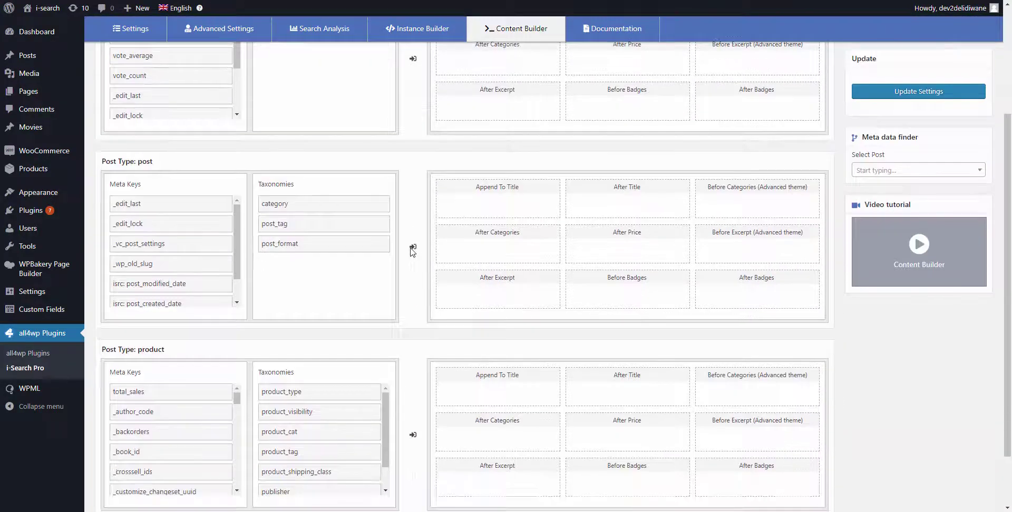
scroll(422, 240, "down", 1)
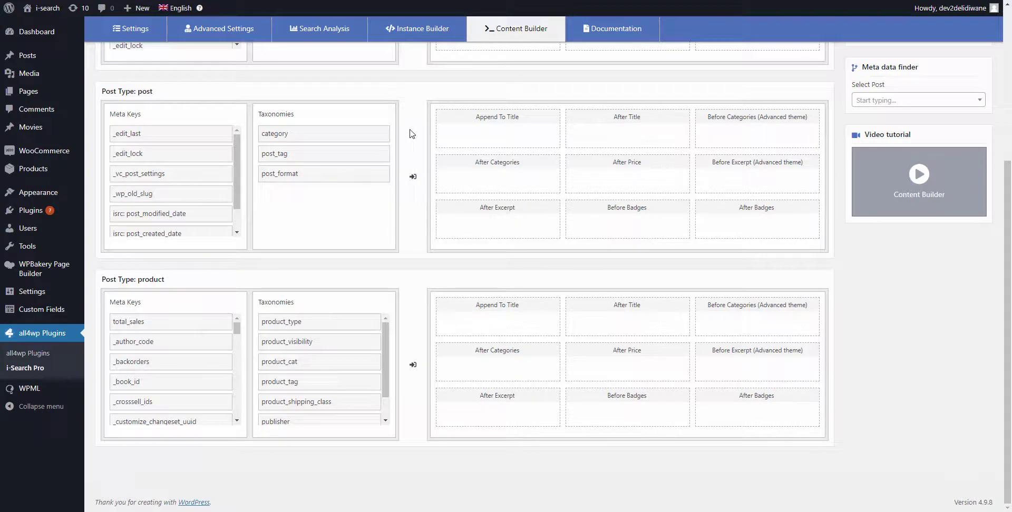
left_click(926, 99)
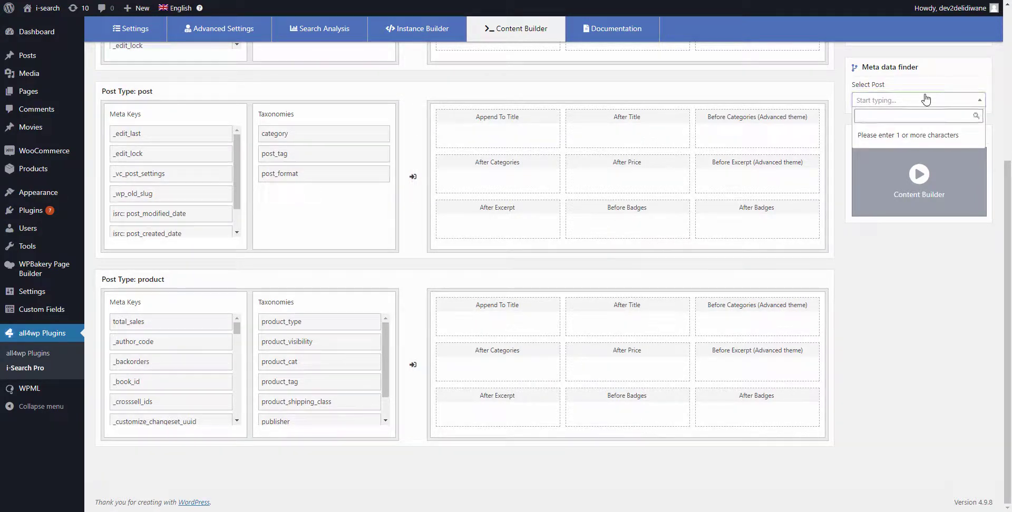
type("test")
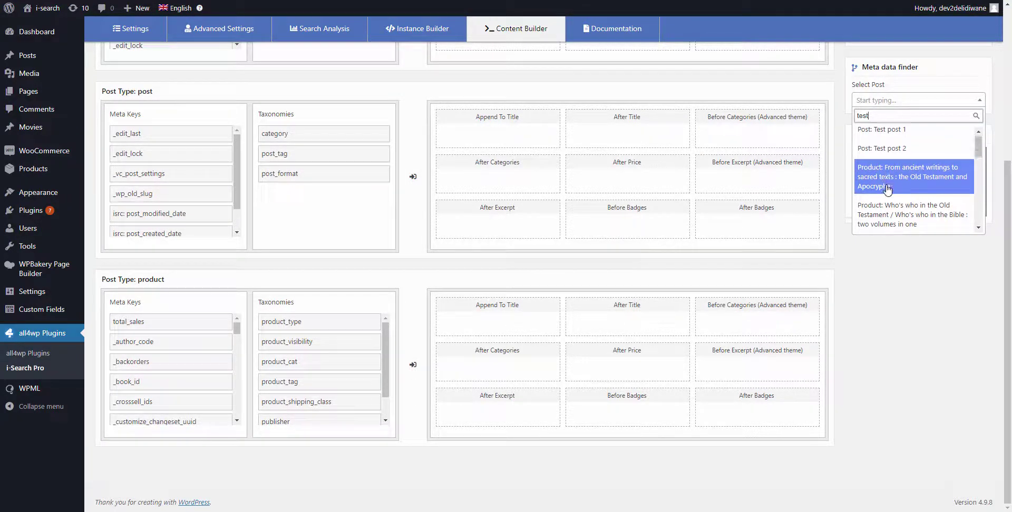
scroll(887, 188, "down", 2)
scroll(887, 190, "down", 4)
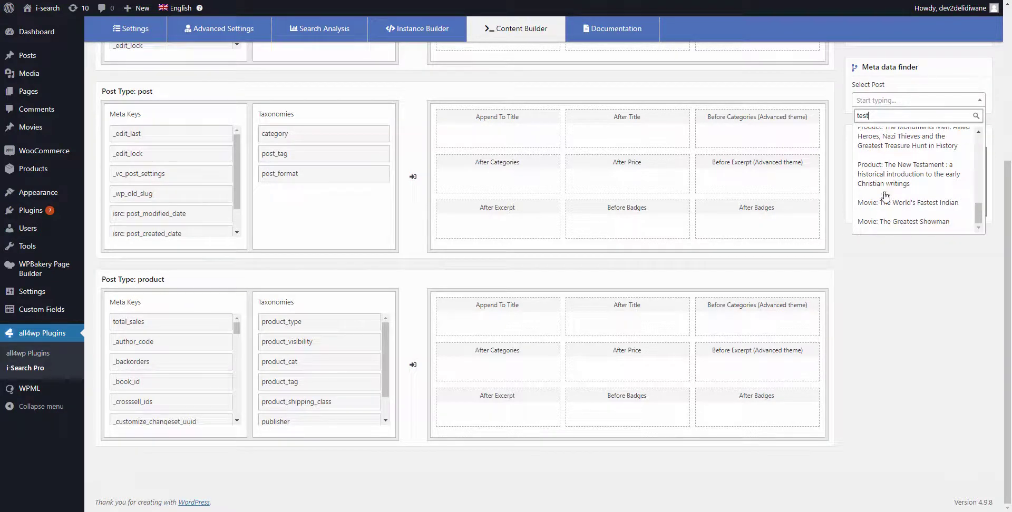
scroll(896, 195, "up", 6)
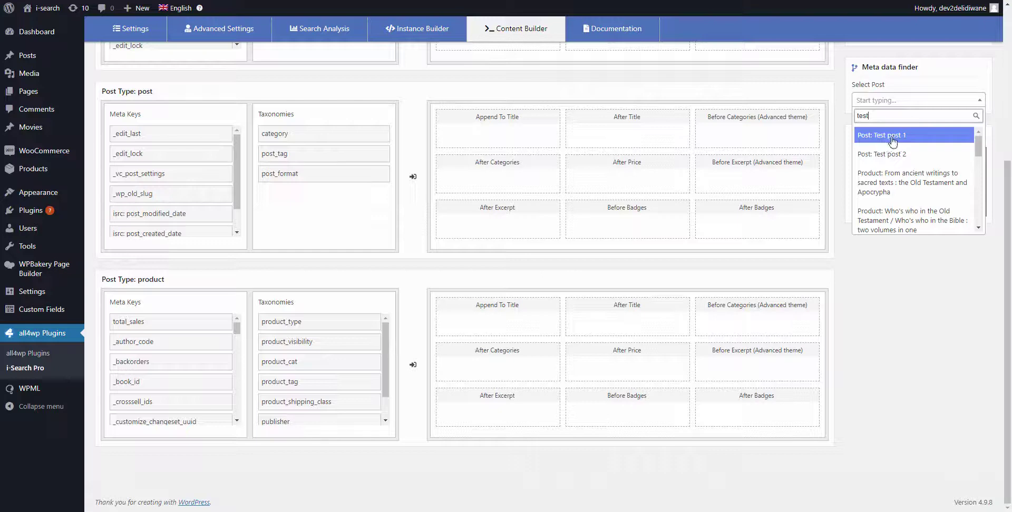
left_click(892, 139)
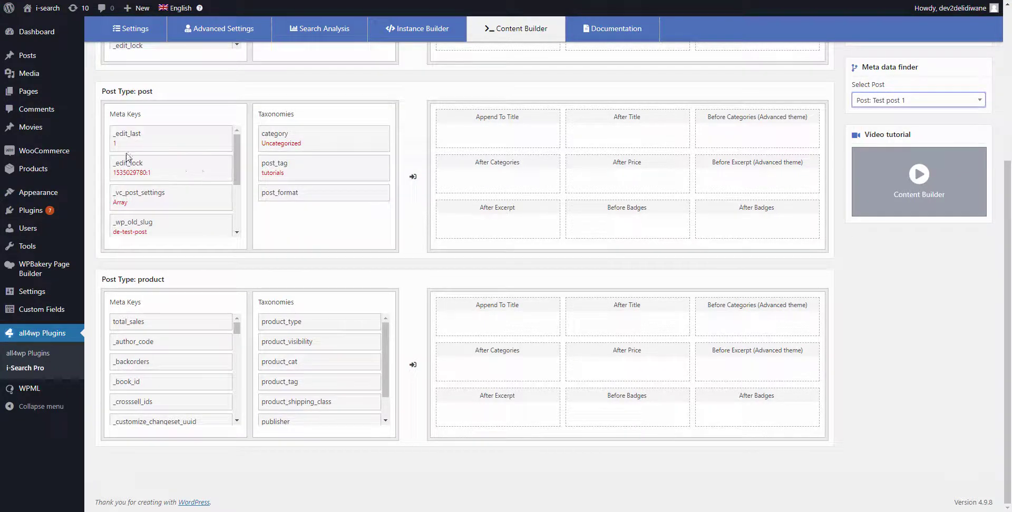
scroll(134, 149, "down", 3)
scroll(134, 149, "up", 3)
- For the post type post, place category and post_tag in the After Title slot and isrc: post_created_date in the After Excerpt slot
left_click_drag(289, 139, 608, 136)
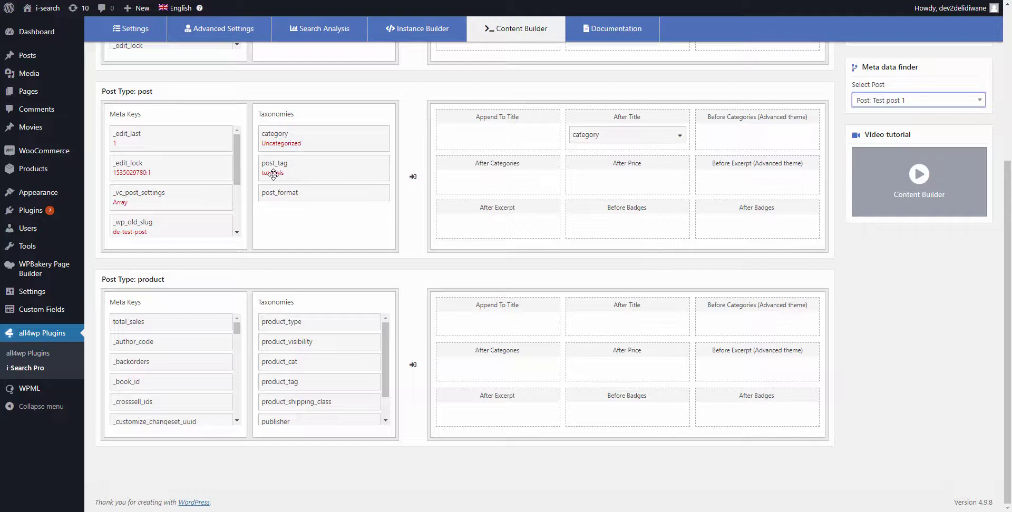
left_click_drag(273, 175, 604, 166)
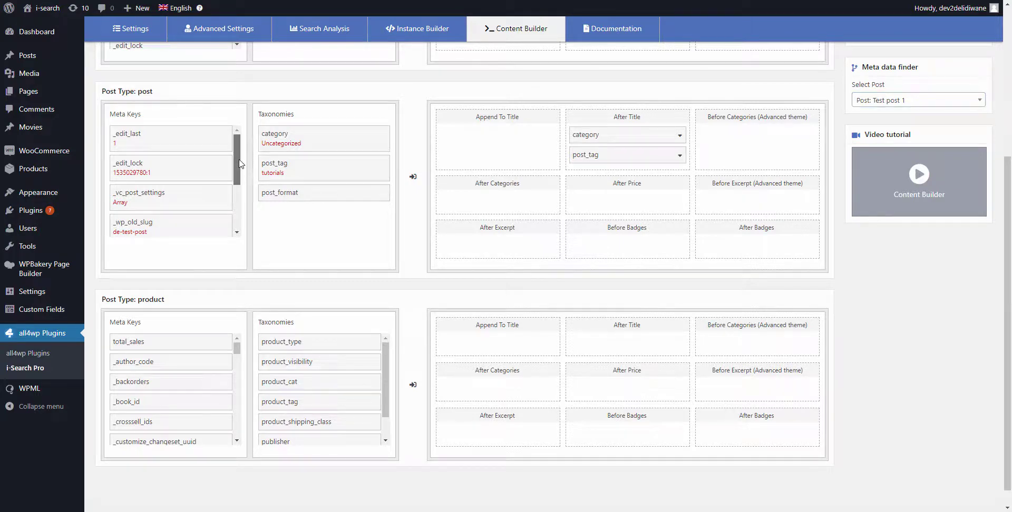
left_click_drag(237, 162, 238, 216)
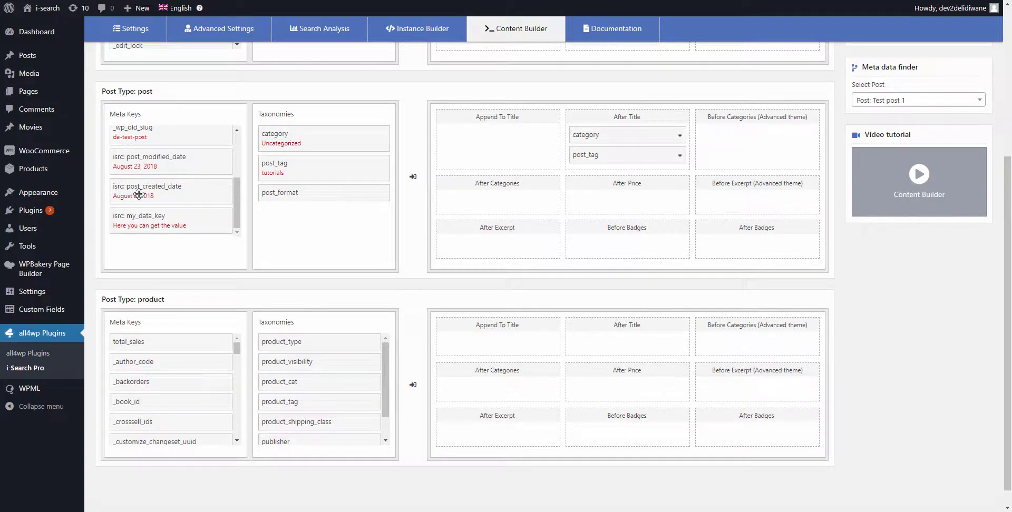
left_click_drag(139, 195, 478, 258)
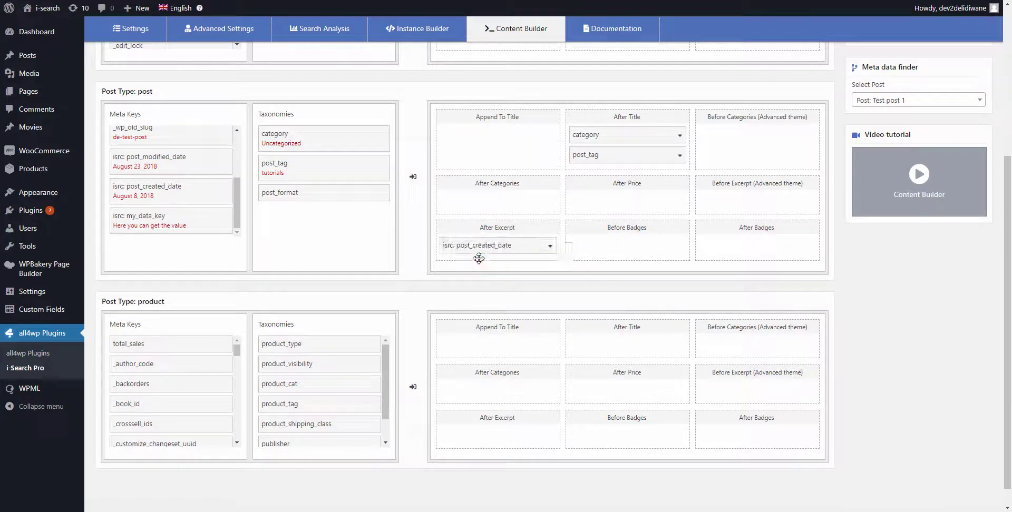
- Label the post type's category item "Category:" and its post_tag item "Tags:"
left_click(679, 141)
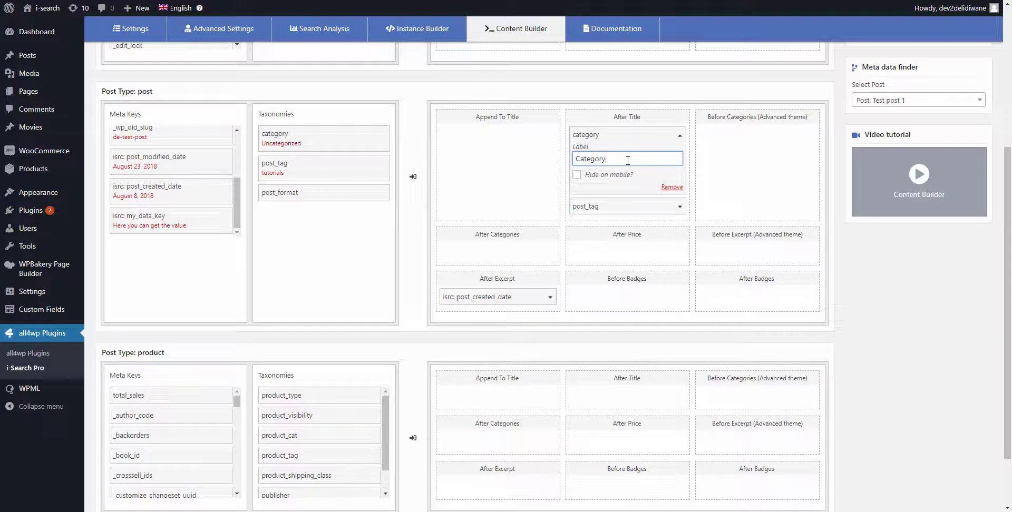
left_click(680, 206)
left_click(623, 230)
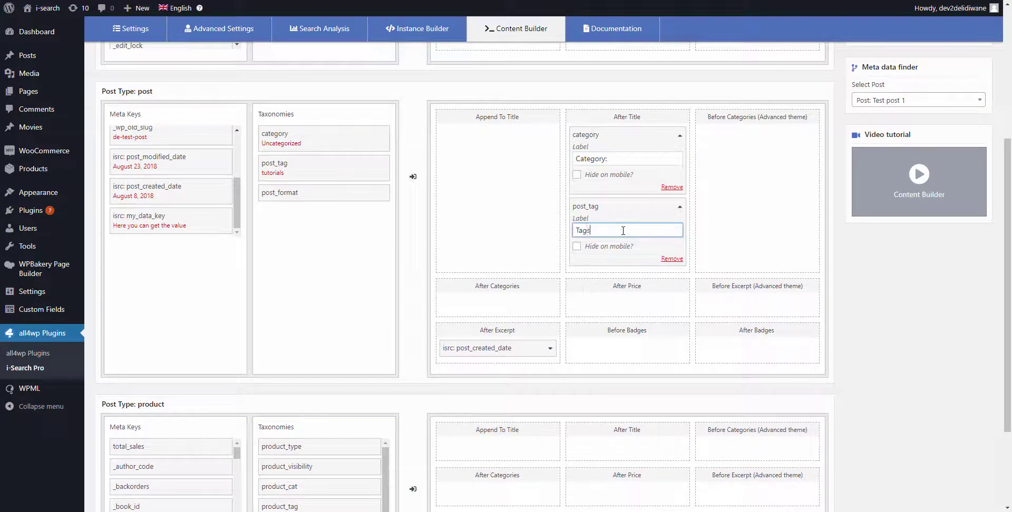
- Open the label of isrc: post_created_date, switch to Font Awesome, search for "time" and copy the solid clock icon's HTML code
left_click(552, 351)
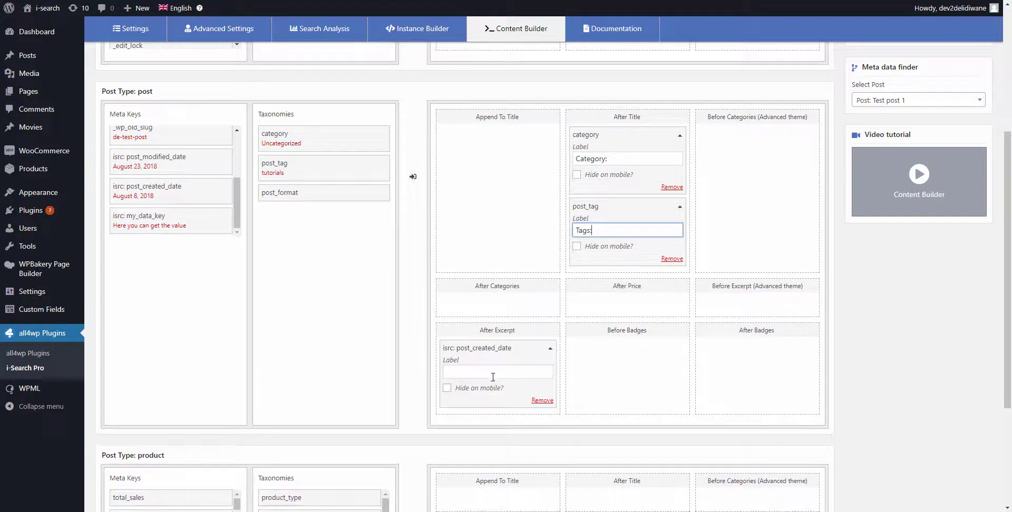
left_click(493, 373)
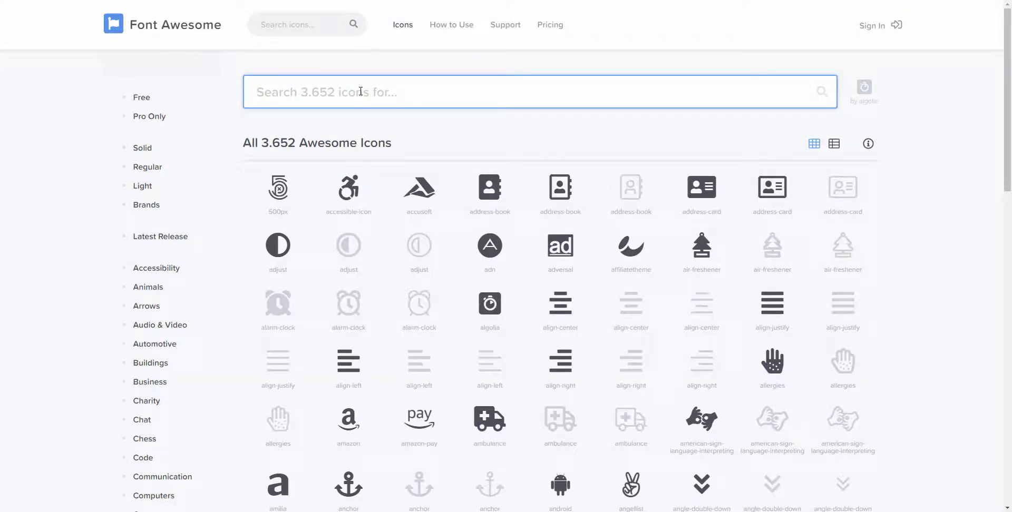
type("ti")
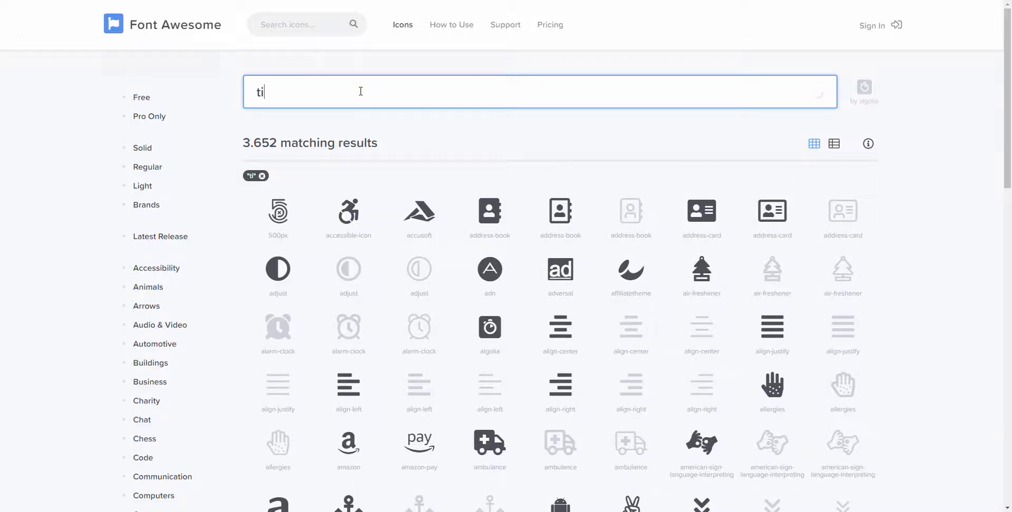
type("me")
scroll(345, 166, "down", 3)
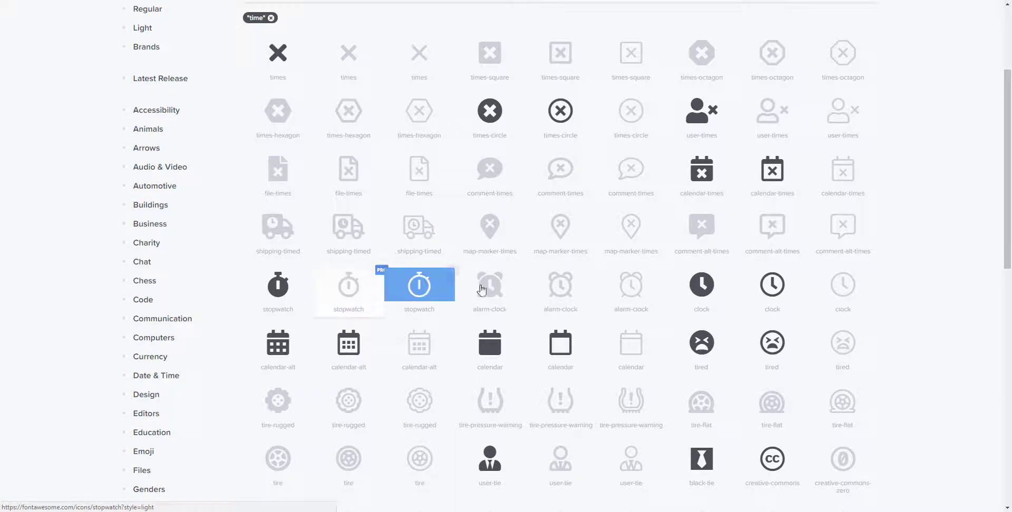
left_click(710, 285)
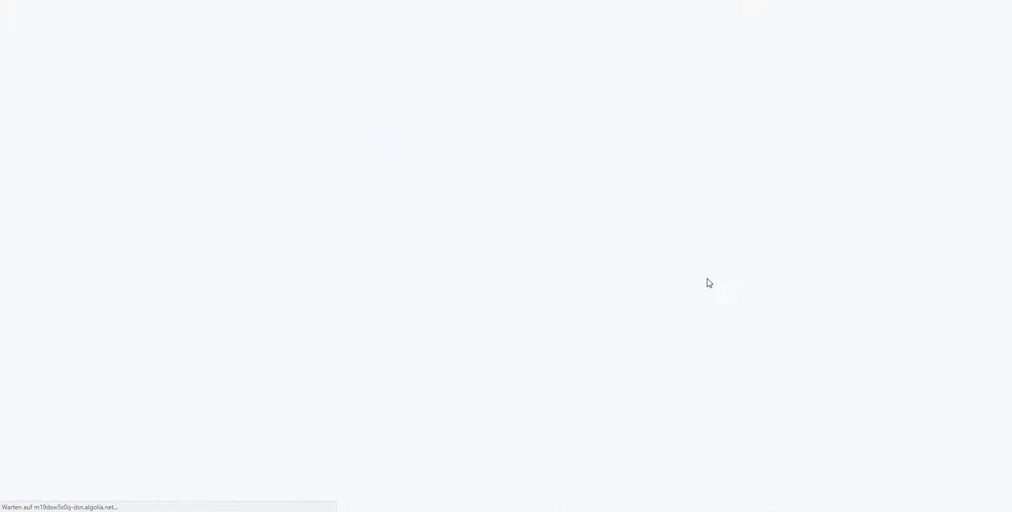
scroll(145, 336, "down", 1)
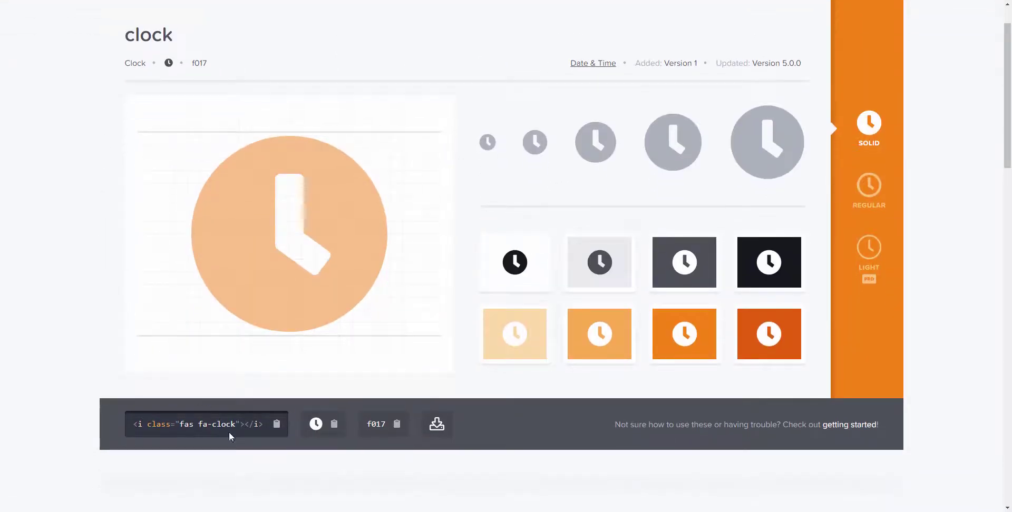
left_click(276, 425)
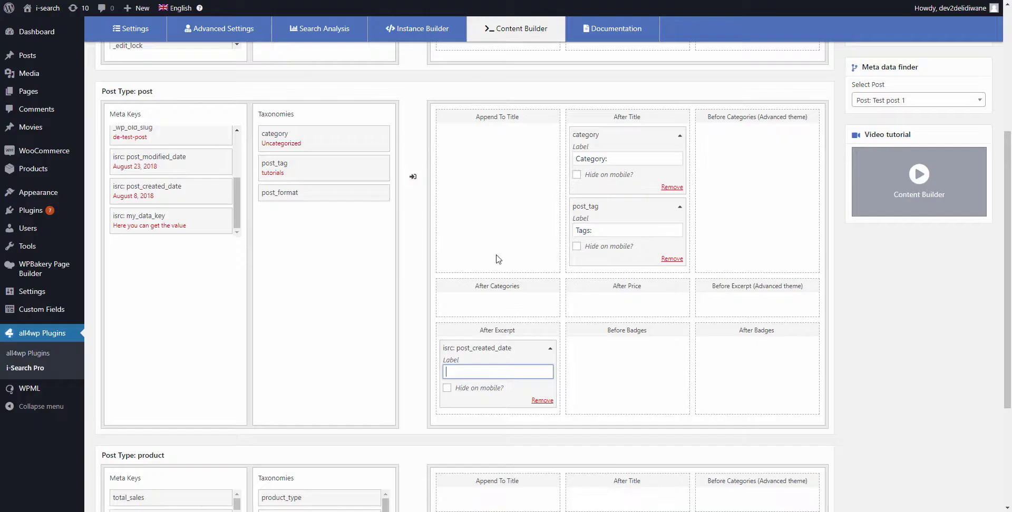
- Back in the Content Builder, paste the clock icon code as the isrc: post_created_date label and save the settings
left_click(479, 372)
key("ctrl+v")
scroll(915, 237, "up", 4)
left_click(938, 255)
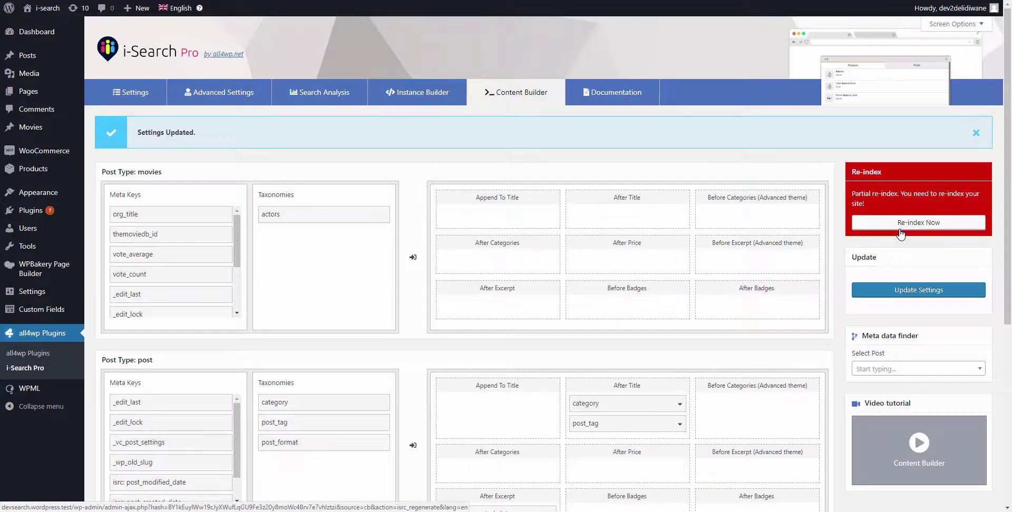
- Re-index the site, then search for "test" on the test shortcode page and view the Posts results
left_click(900, 227)
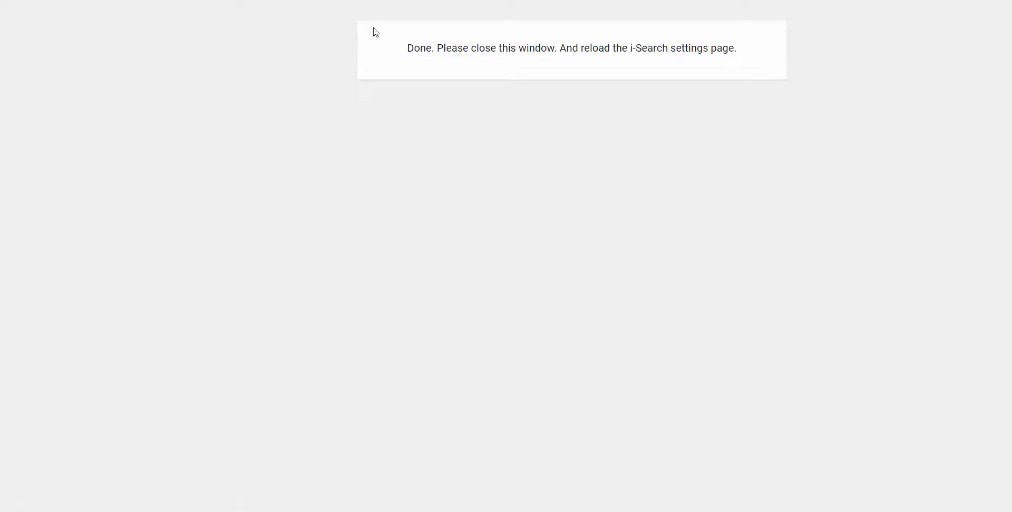
key("ctrl+w")
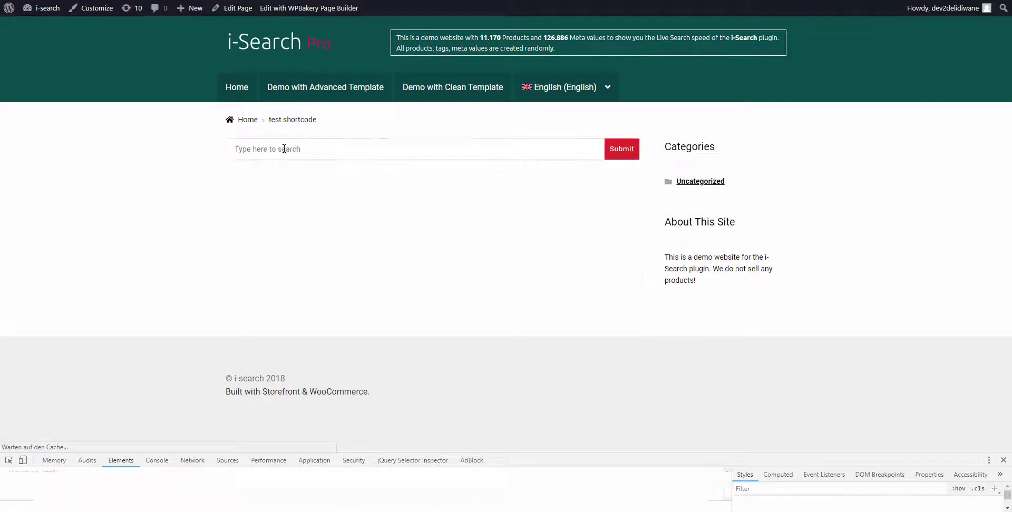
left_click(284, 149)
type("test")
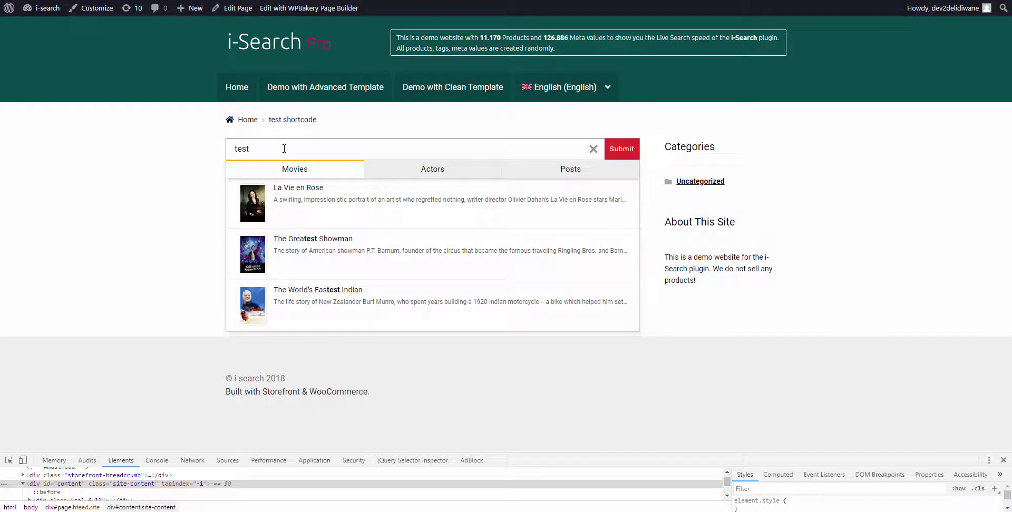
left_click(569, 172)
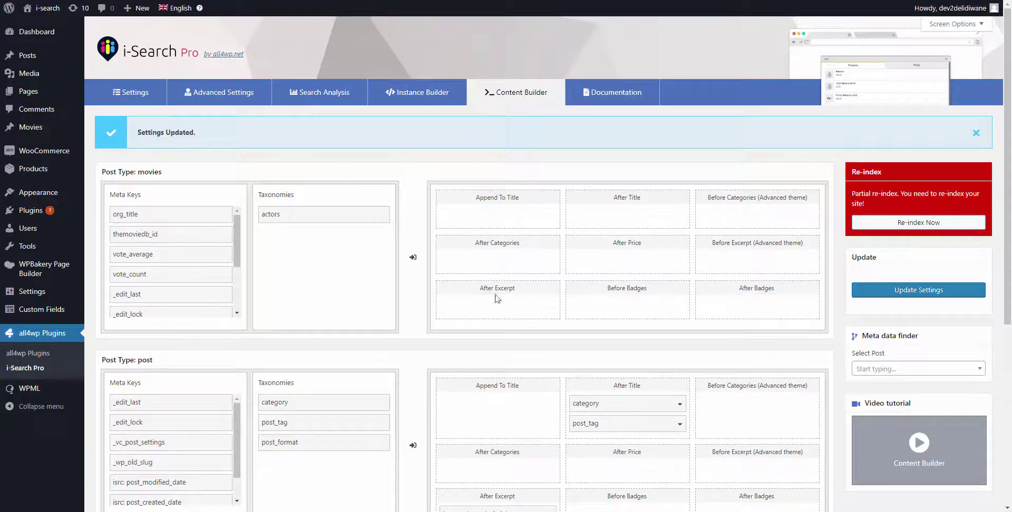
- Return to the Content Builder, search the Meta data finder for "ip man" and select the movie Ip Man to view its meta values
scroll(495, 299, "down", 2)
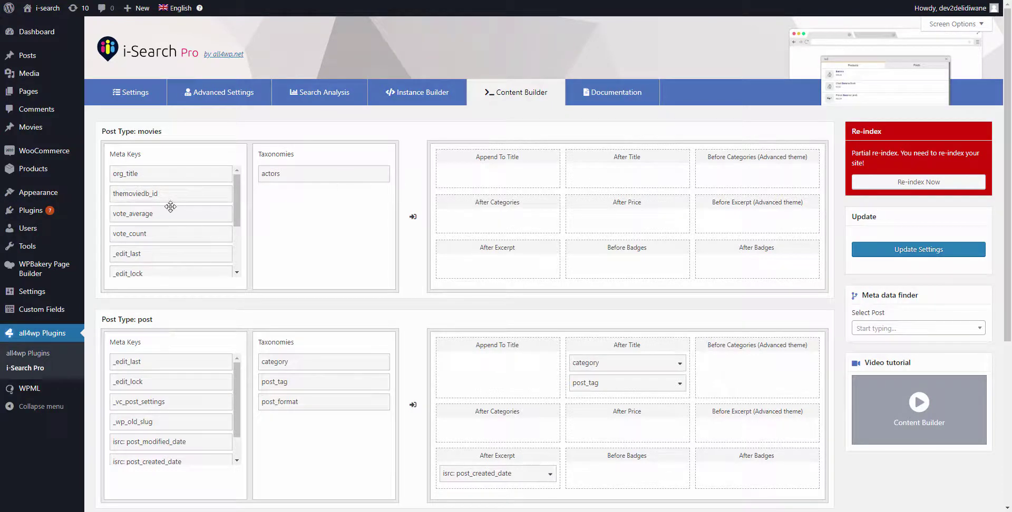
left_click(889, 331)
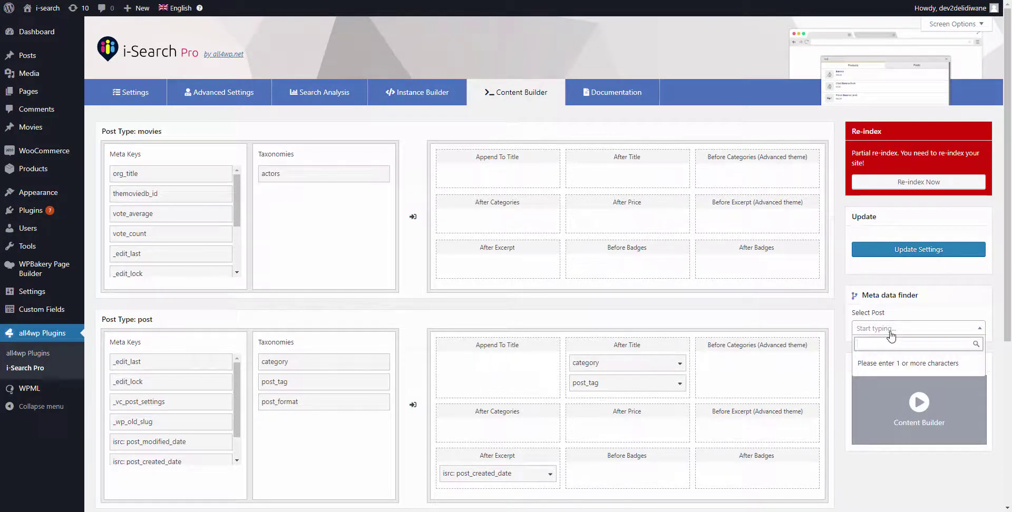
type("ip man")
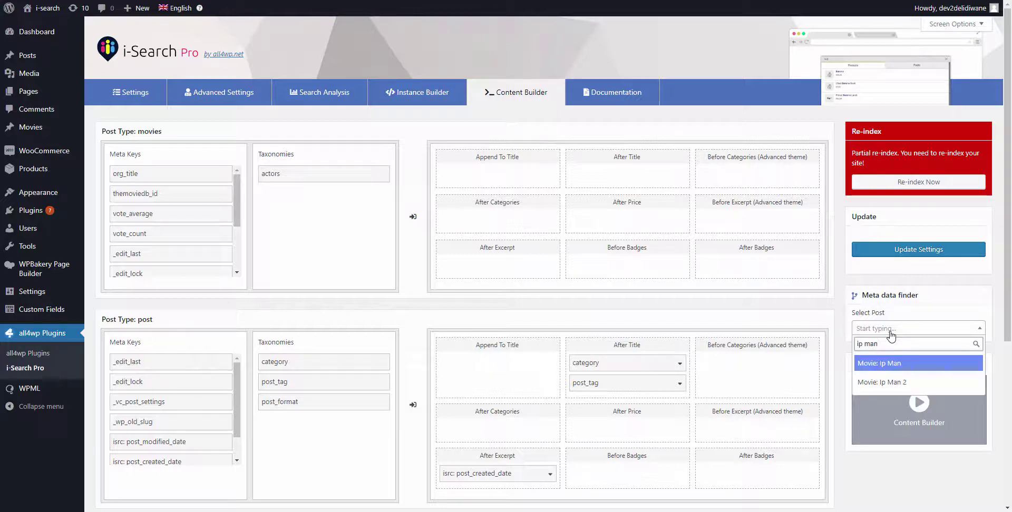
left_click(892, 364)
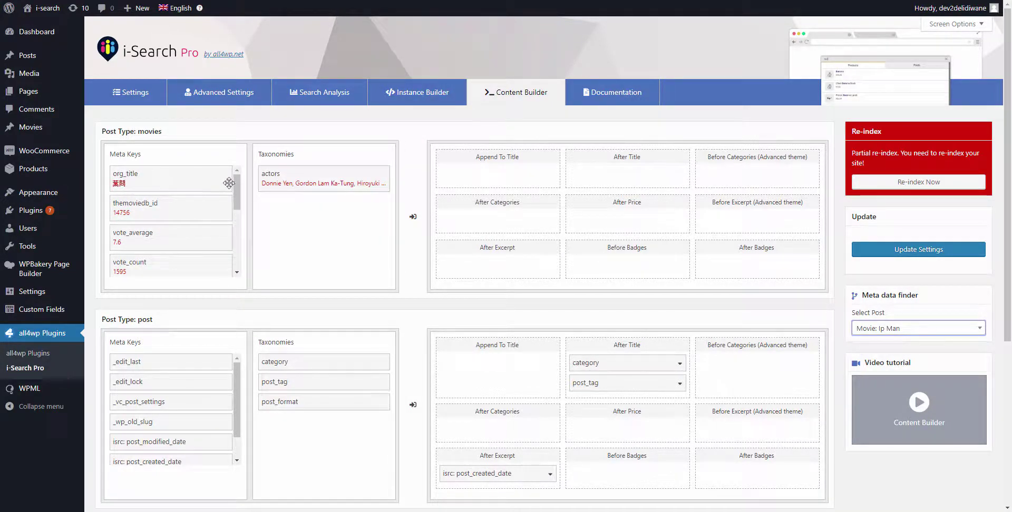
mouse_move(238, 190)
left_mouse_down()
mouse_move(235, 213)
mouse_move(233, 176)
left_mouse_up()
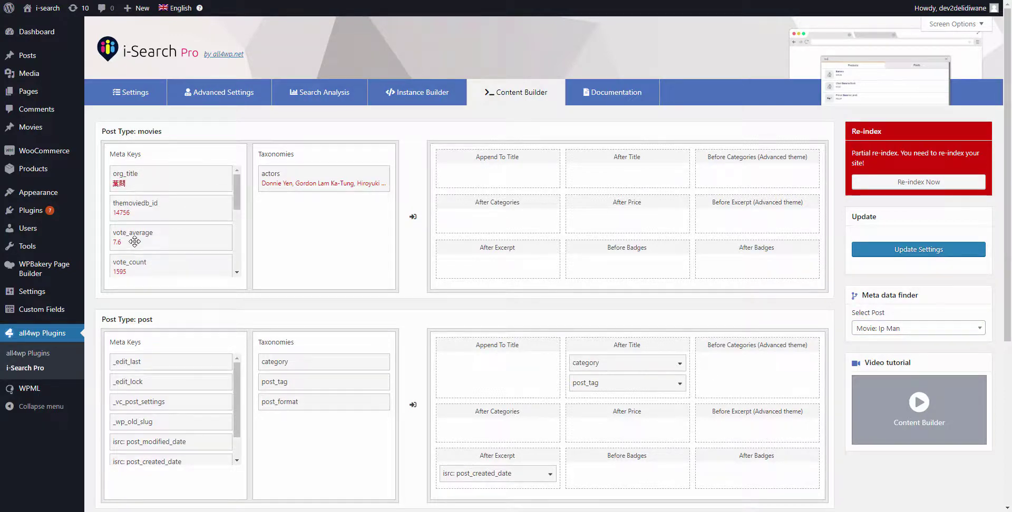
- For the movies post type, place the vote_average meta key in Append To Title and label it "IMDB"
left_click_drag(134, 241, 500, 174)
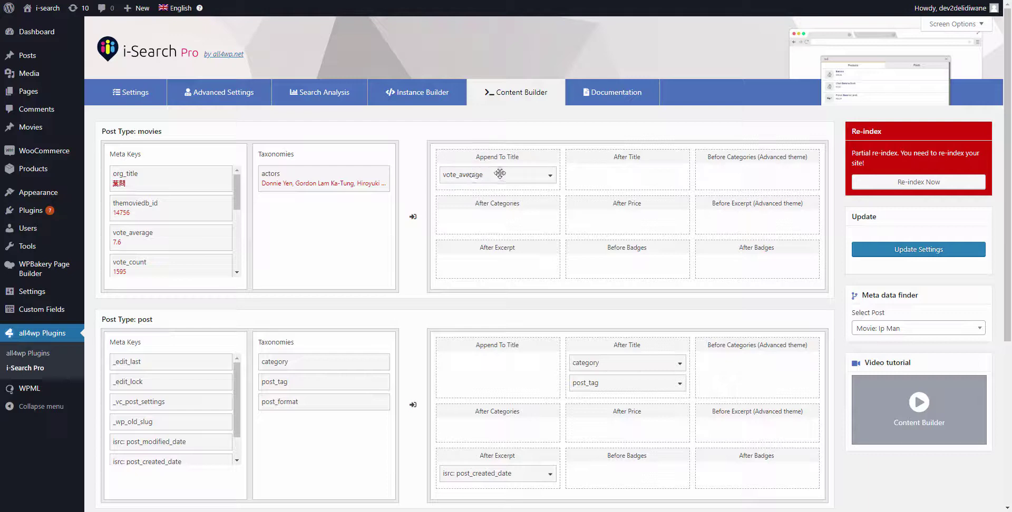
left_click(550, 176)
left_click(467, 199)
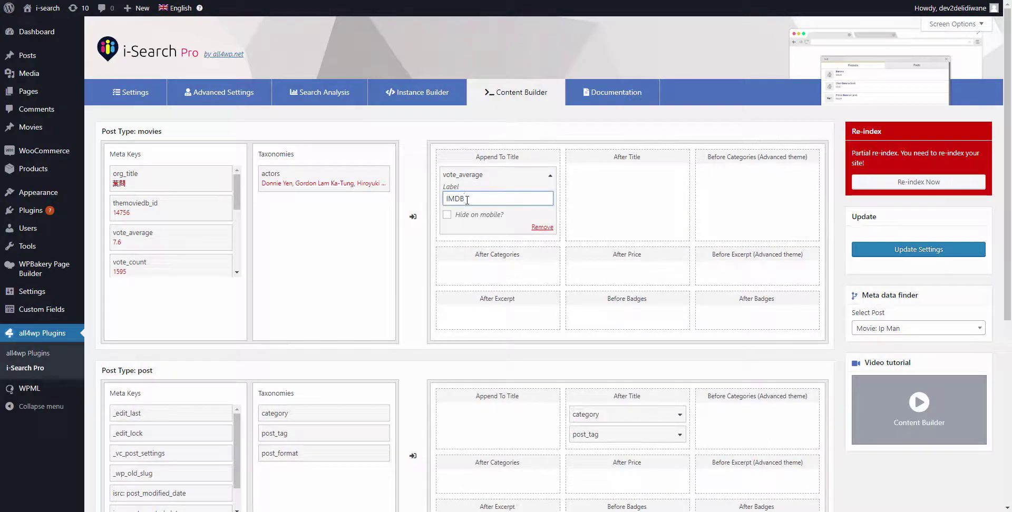
left_click(550, 177)
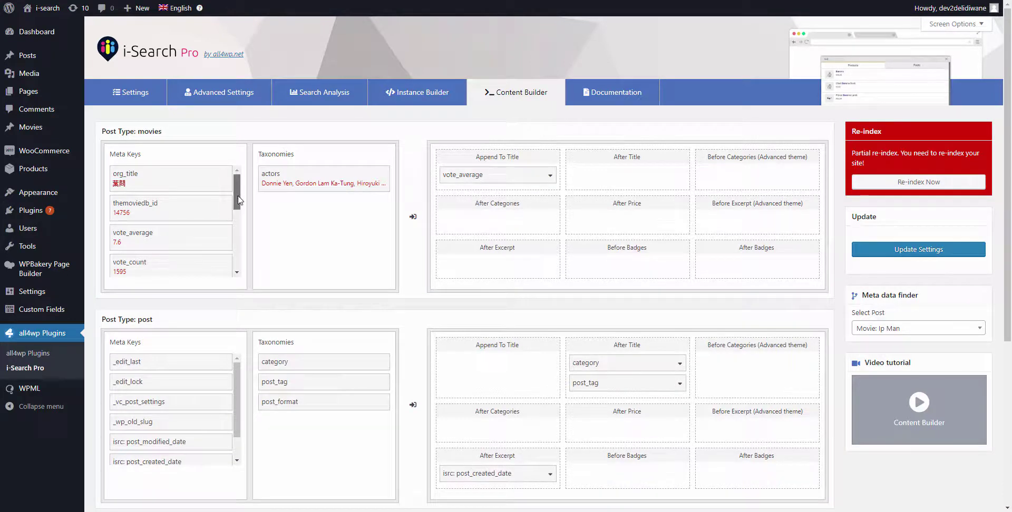
- Place the movies' actors taxonomy in After Title with the label "Actors" and save the settings
mouse_move(237, 196)
left_mouse_down()
mouse_move(229, 253)
mouse_move(232, 191)
left_mouse_up()
left_click_drag(289, 176, 614, 180)
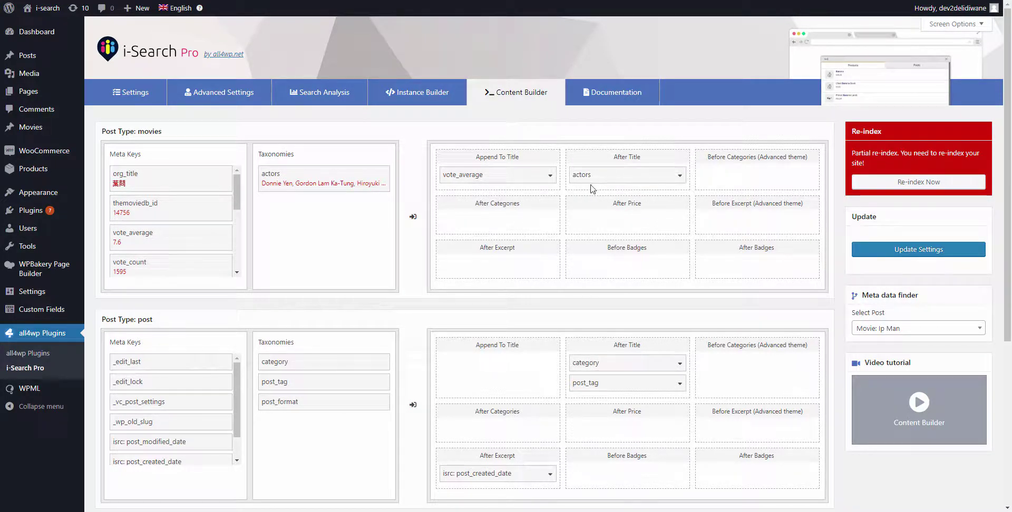
left_click(679, 176)
left_click(628, 201)
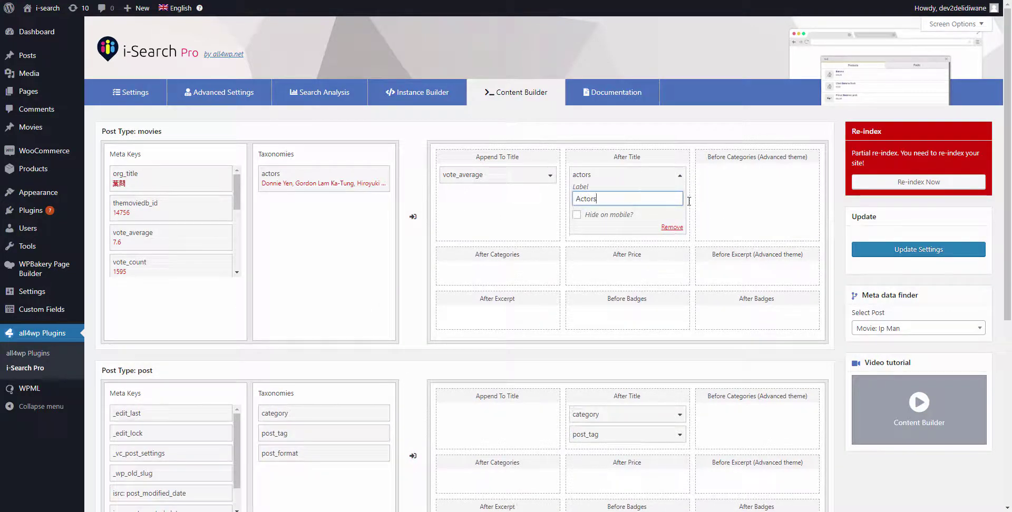
left_click(886, 249)
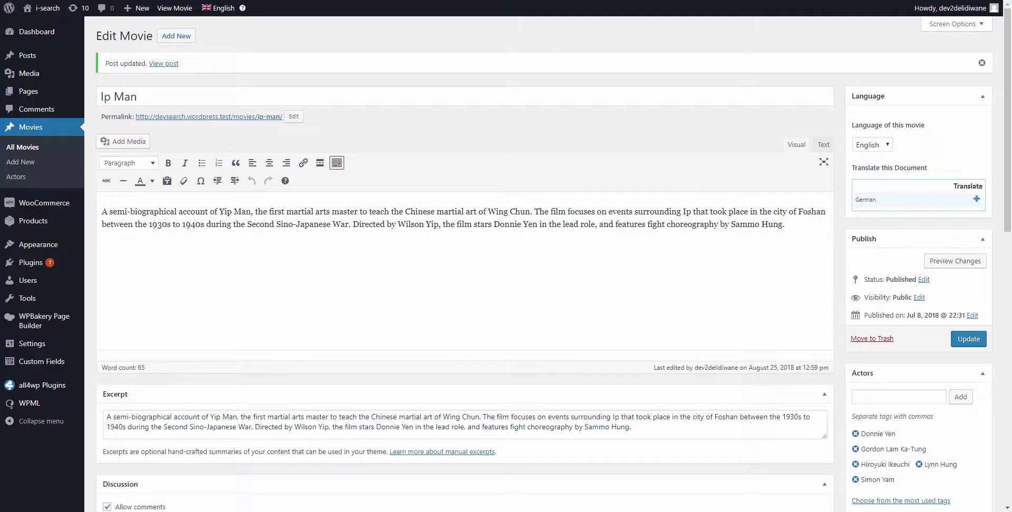
- Update the Ip Man movie post and search for "ip man" on the test shortcode page
left_click(967, 339)
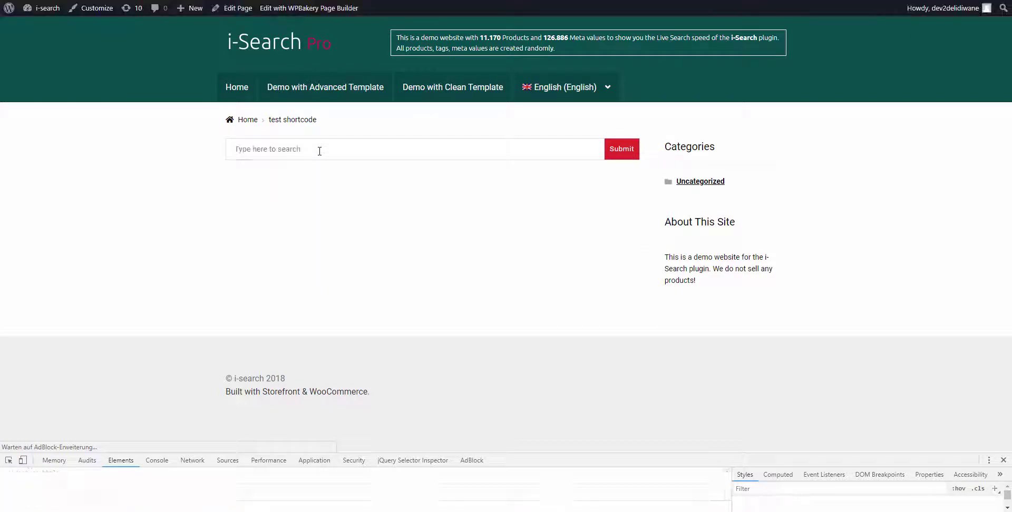
type("ip man")
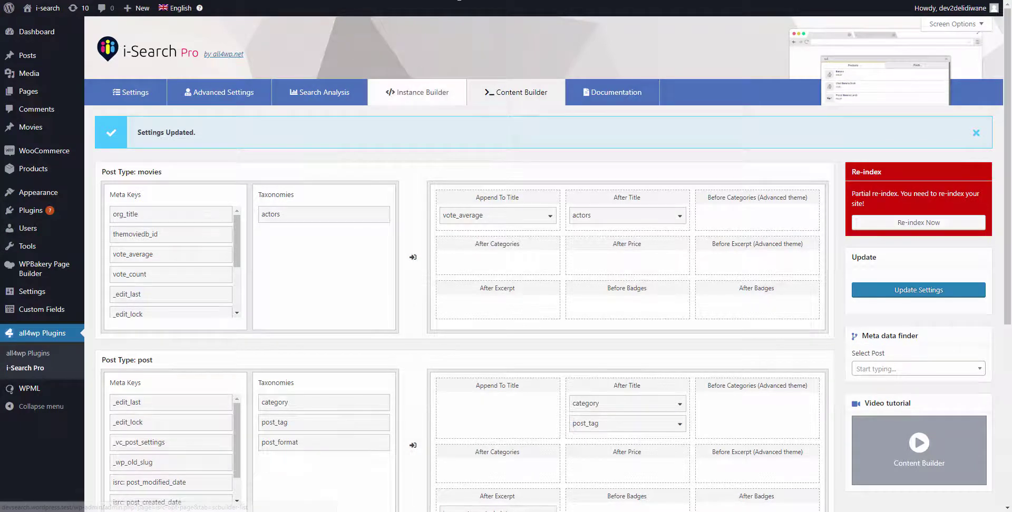
- Open the EN instance in the Instance Builder and search for "ip man" in its preview
left_click(416, 92)
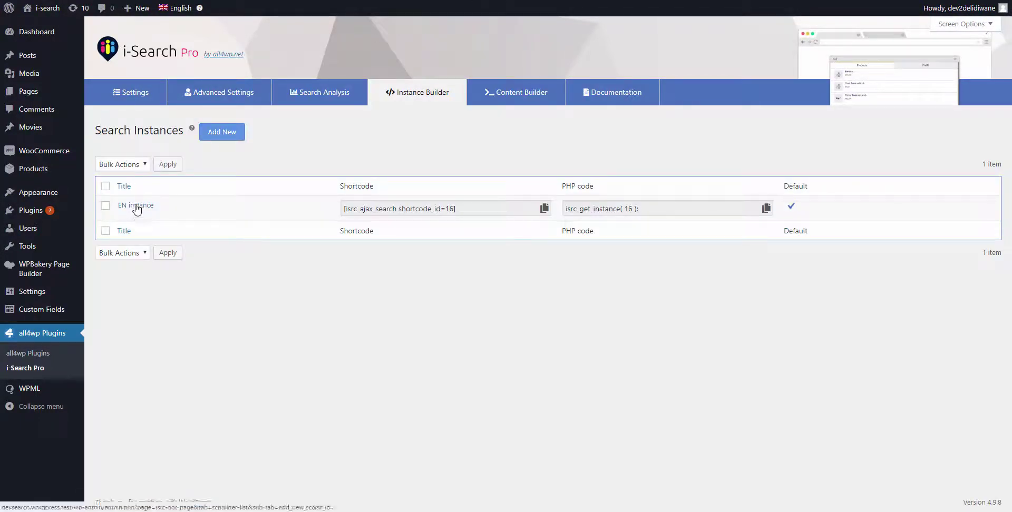
left_click(137, 207)
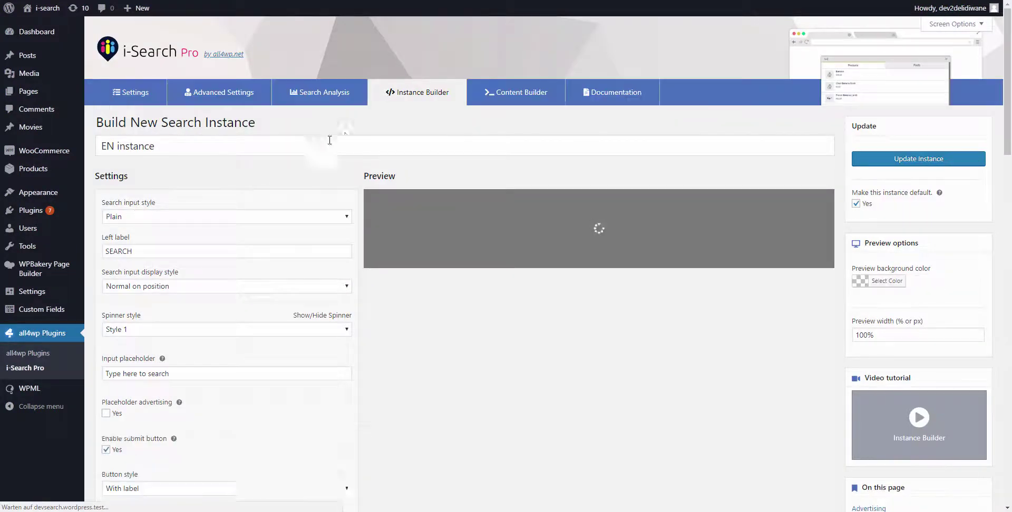
left_click(430, 208)
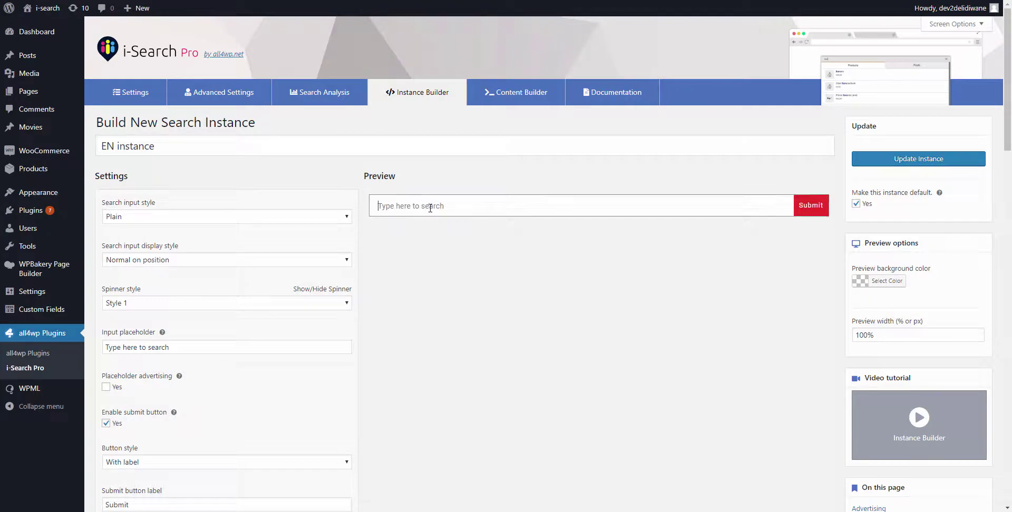
type("ip man")
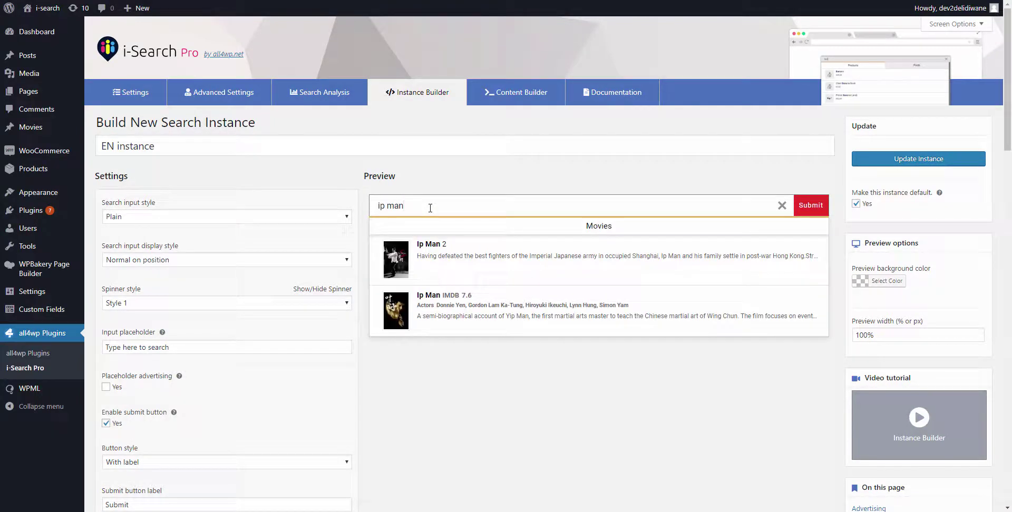
- Inspect the IMDB label of the Ip Man preview result in the browser developer tools and enlarge the tools area
scroll(431, 244, "down", 20)
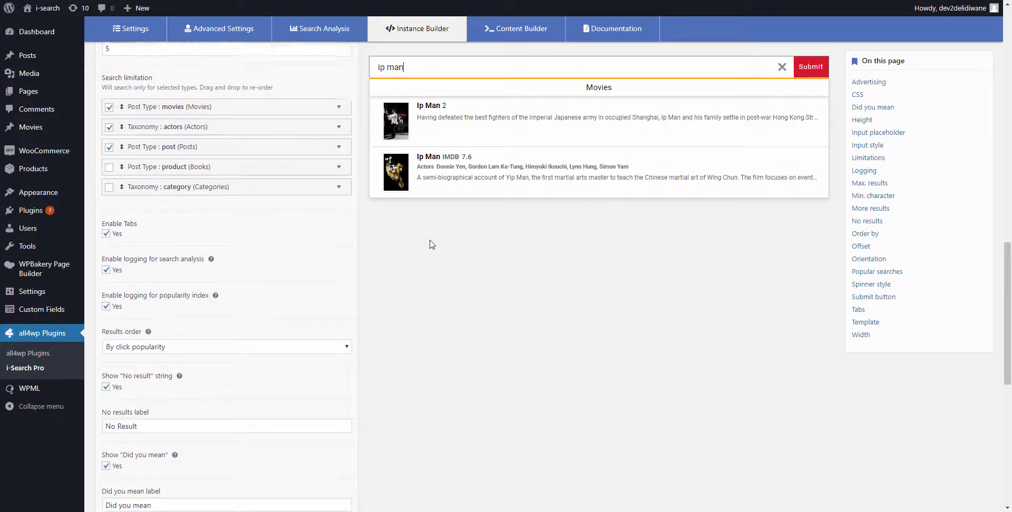
scroll(431, 244, "down", 3)
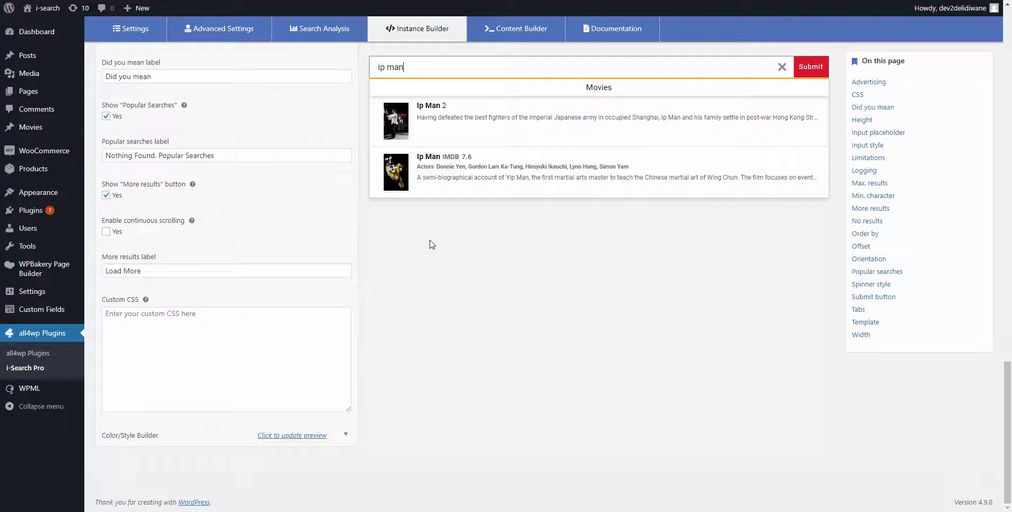
right_click(454, 158)
left_click(481, 327)
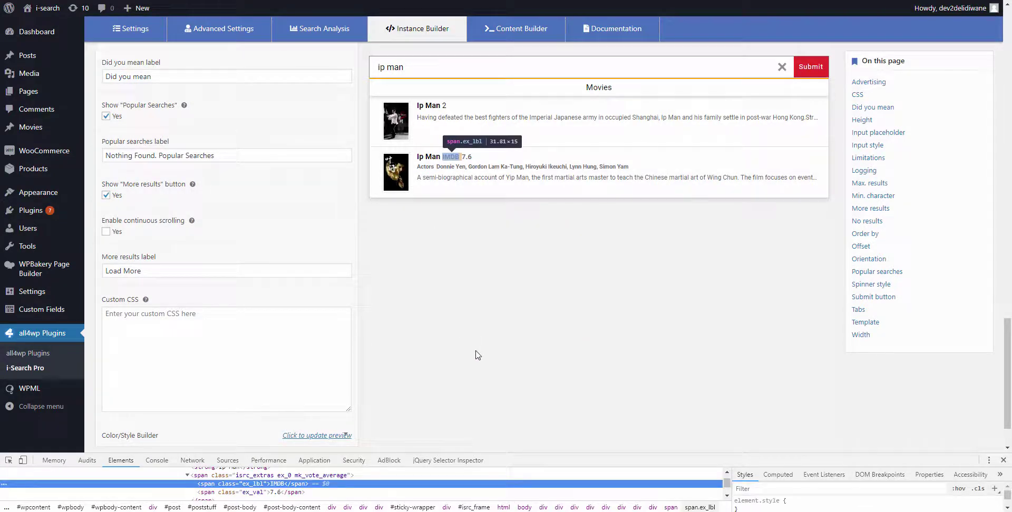
left_click_drag(514, 452, 522, 367)
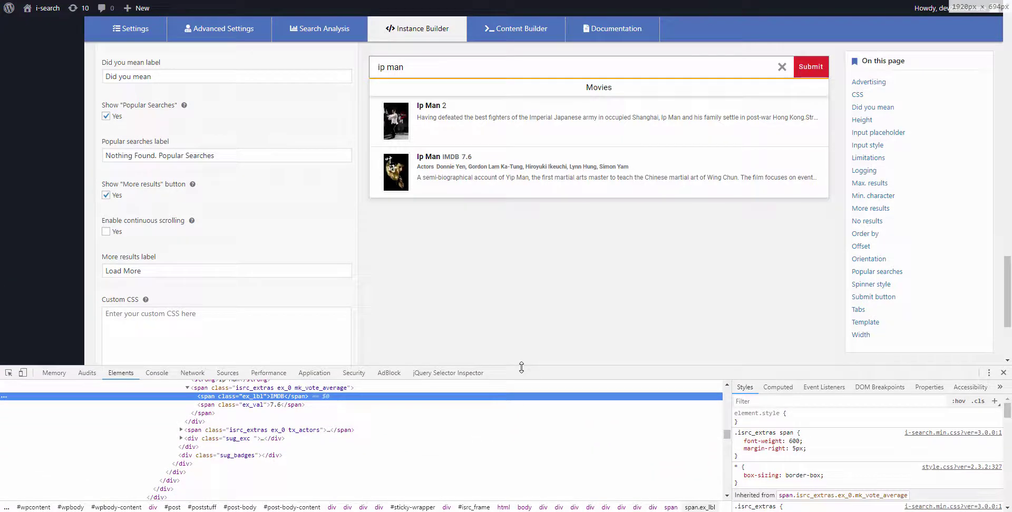
scroll(232, 416, "up", 2)
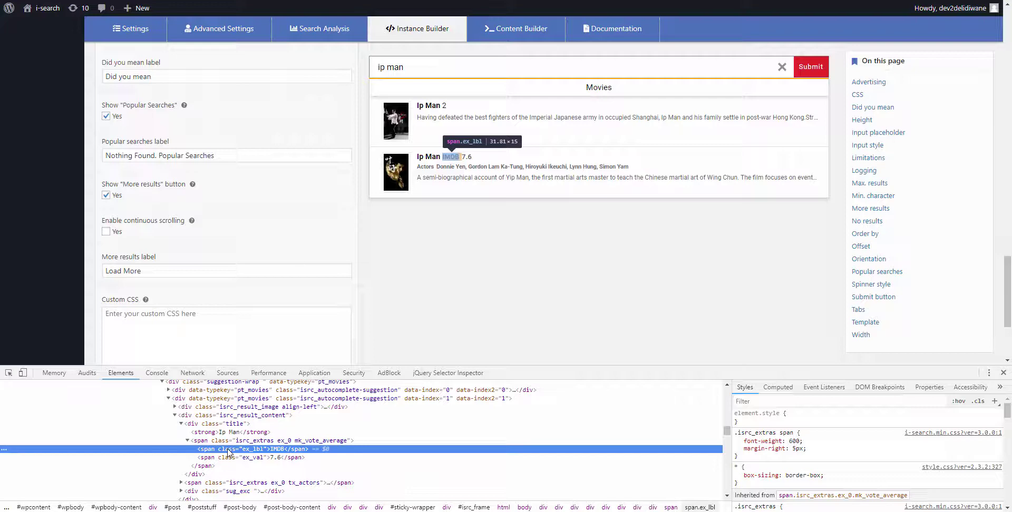
- Give the ex_lbl span of the IMDB label an inline style of background red, color #fff and padding 4px
left_click(750, 424)
type("background: ;")
key("Tab")
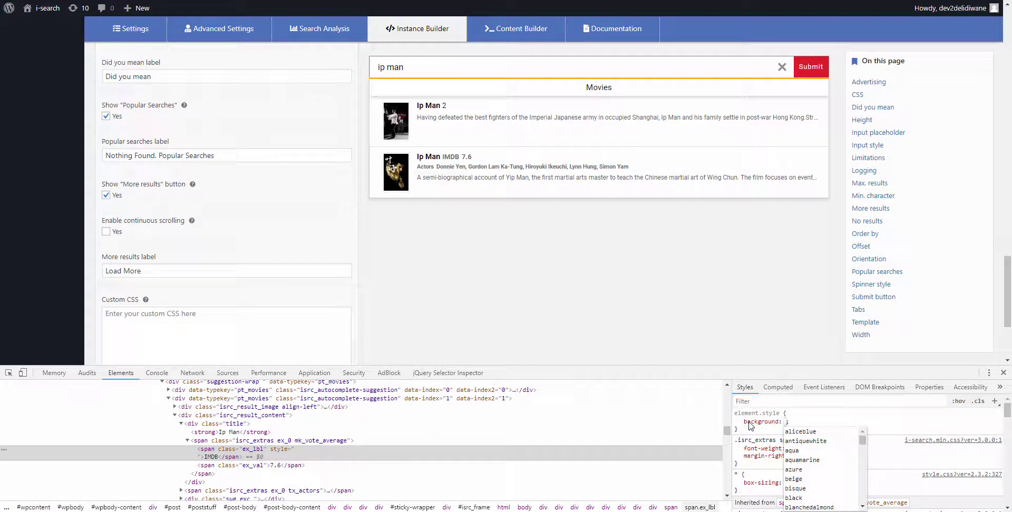
type("red")
key("Tab")
type("color")
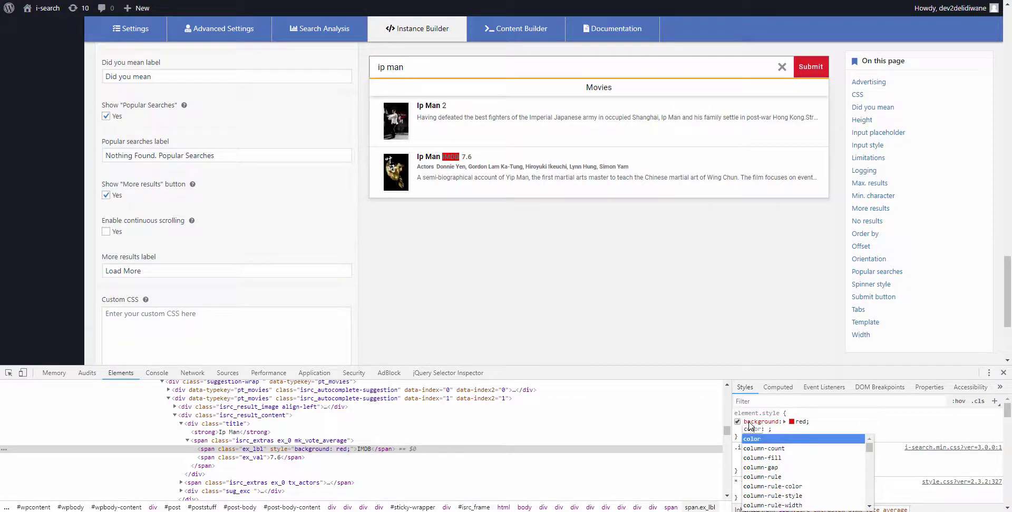
key("Tab")
type("#fff")
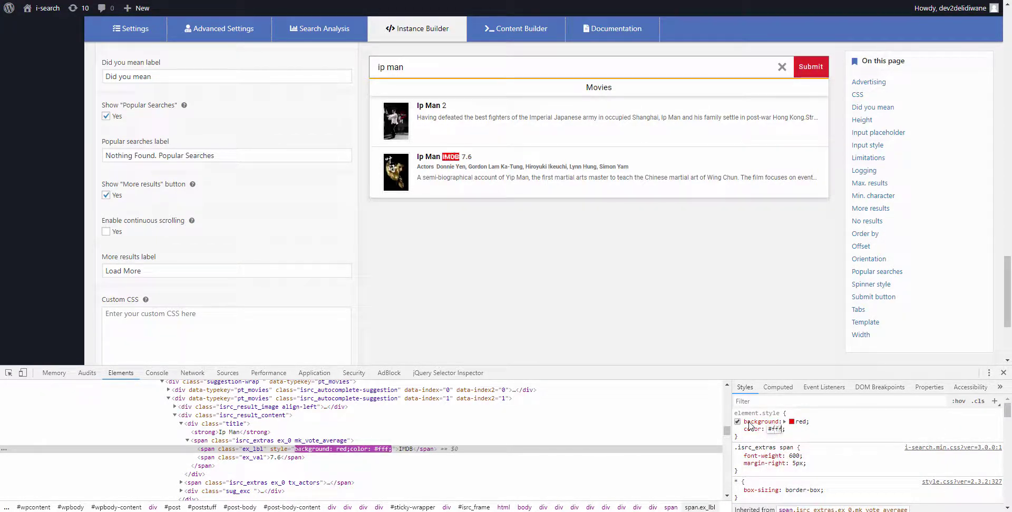
key("Tab")
type("padding")
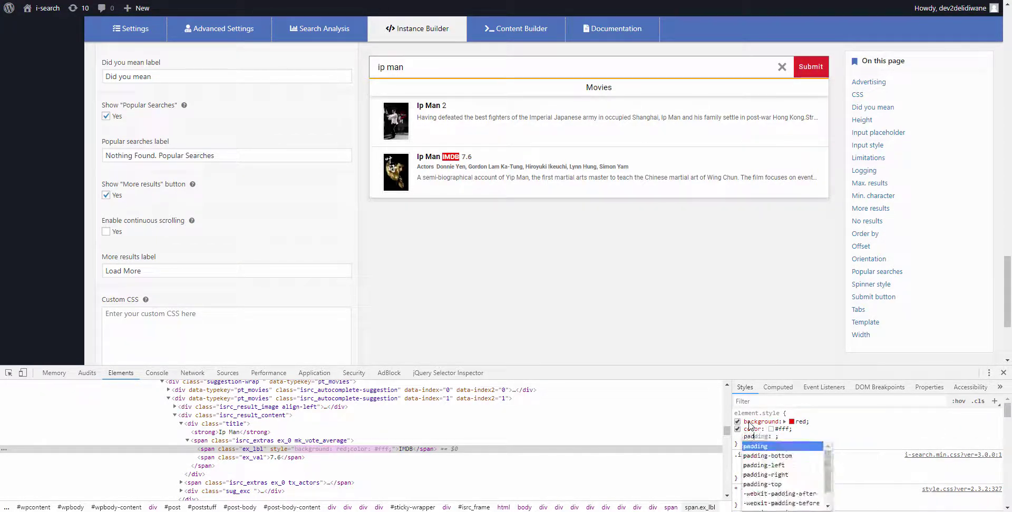
key("Tab")
type("4px")
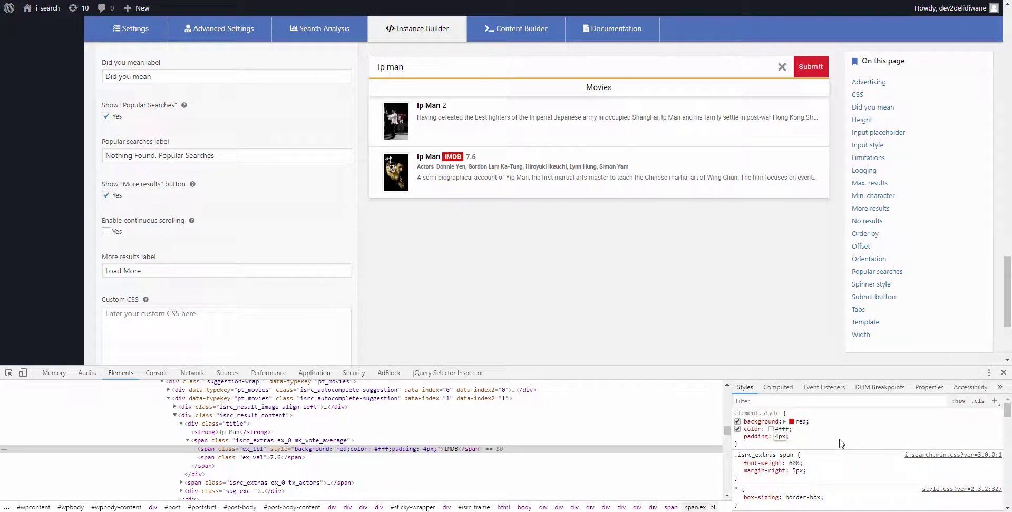
key("Return")
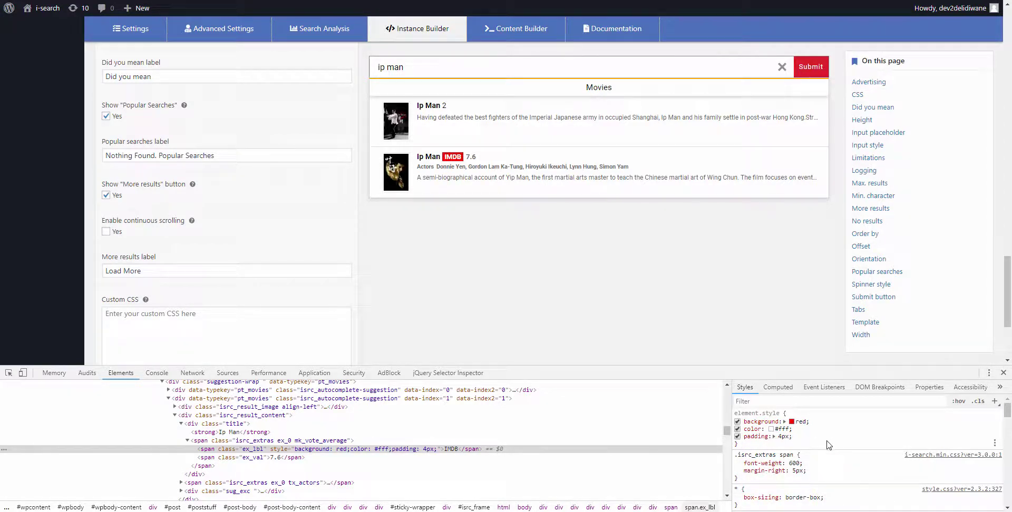
- Give the ex_val span of the rating value an inline style of background orange, color #fff and padding 4px
left_click(281, 457)
left_click(790, 422)
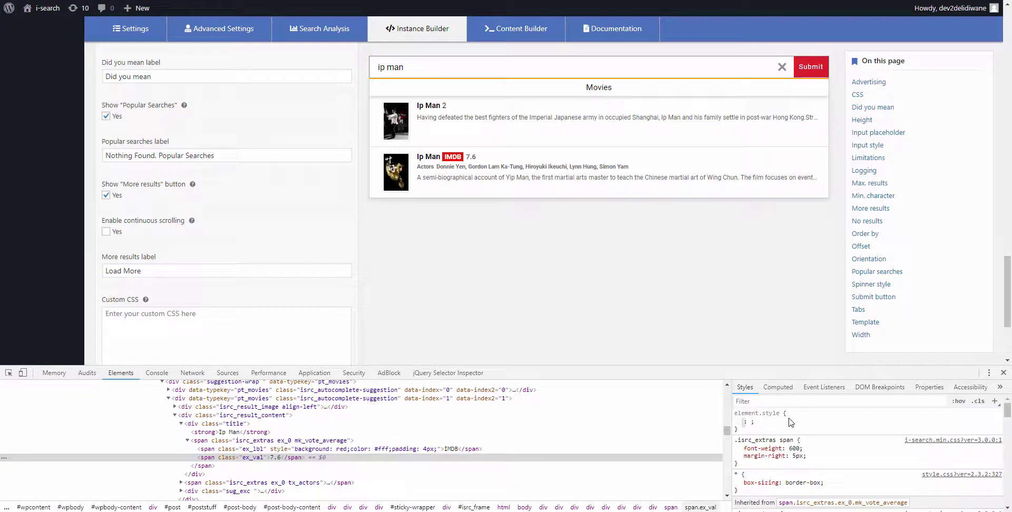
type("background: ")
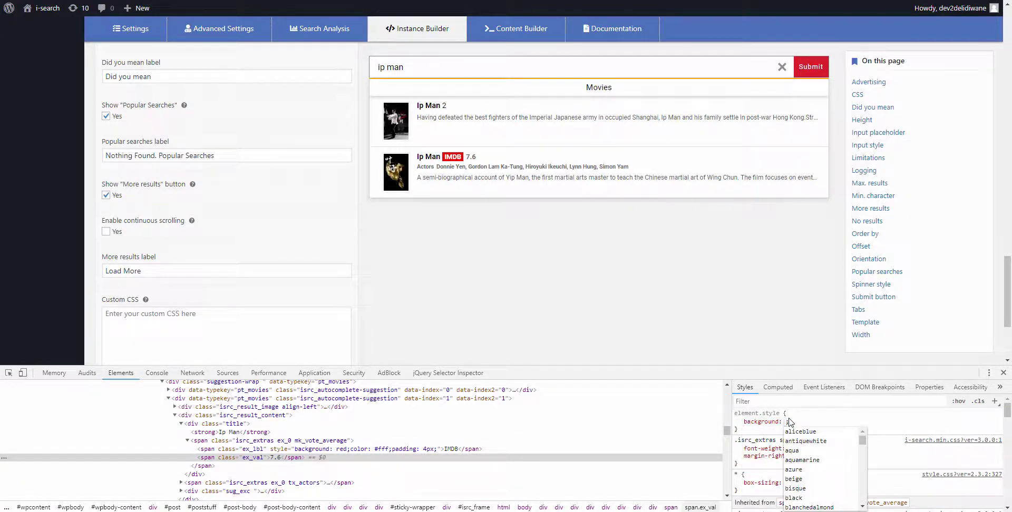
type("orange")
key("Return")
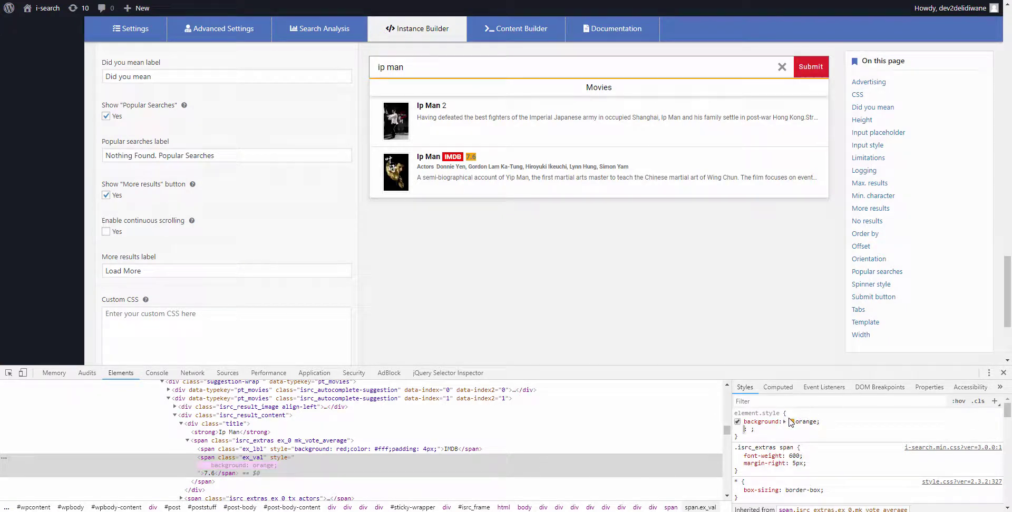
type("color: ")
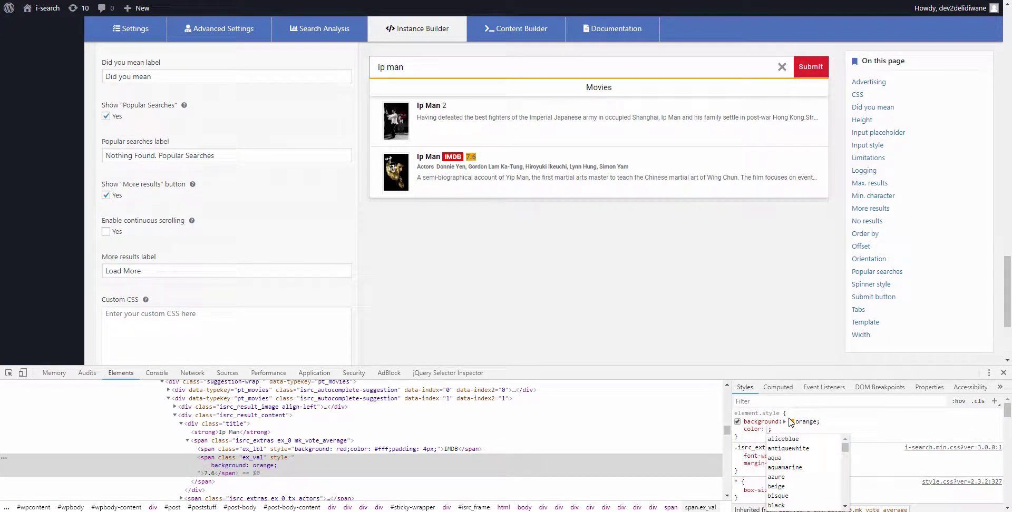
type("#ff")
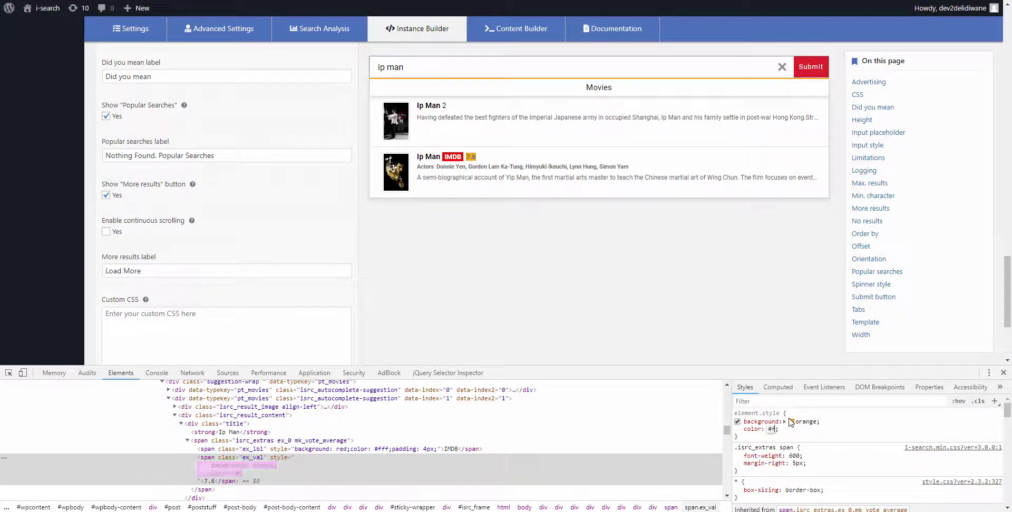
type("f")
key("Return")
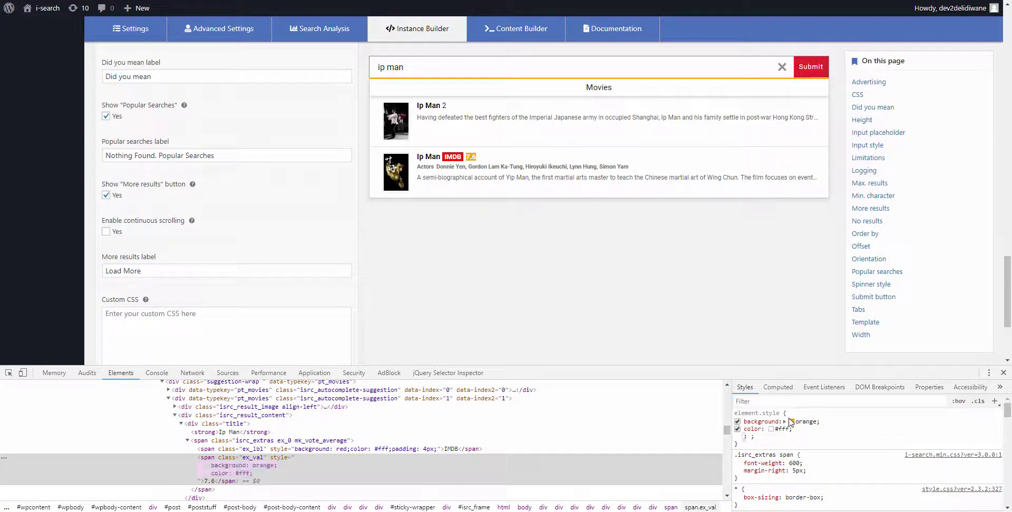
type("padding: 4")
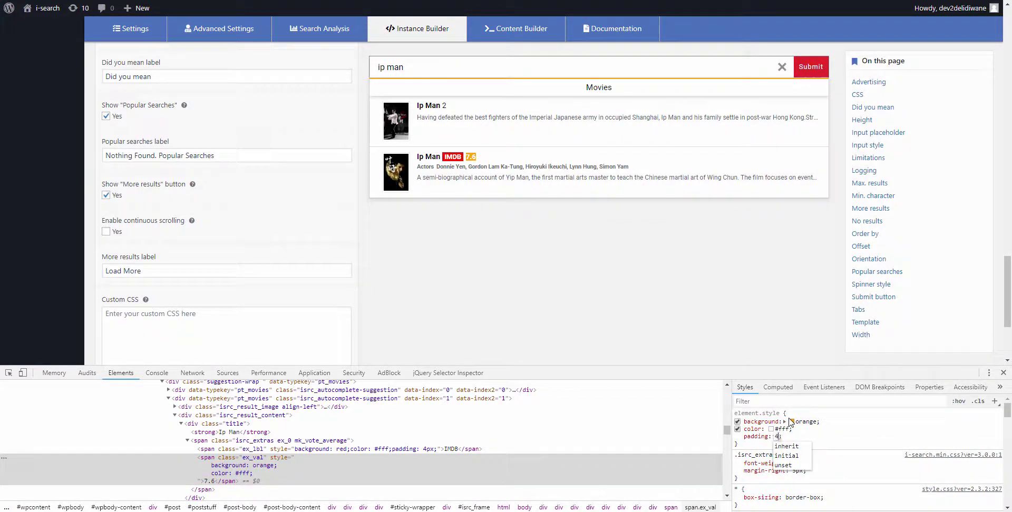
type("px")
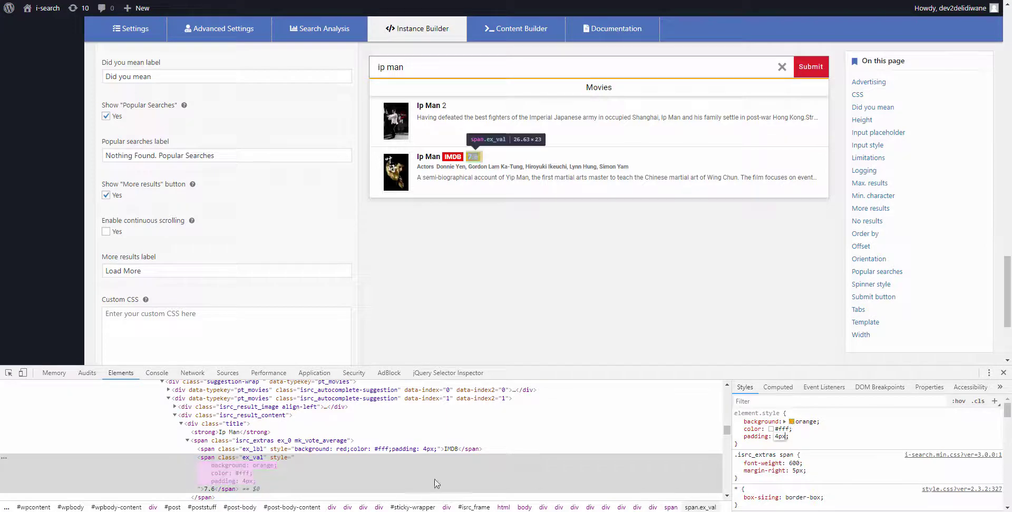
- Add margin-right: 0 and font-weight: 400 to the inline style of the IMDB label's ex_lbl span
left_click(383, 449)
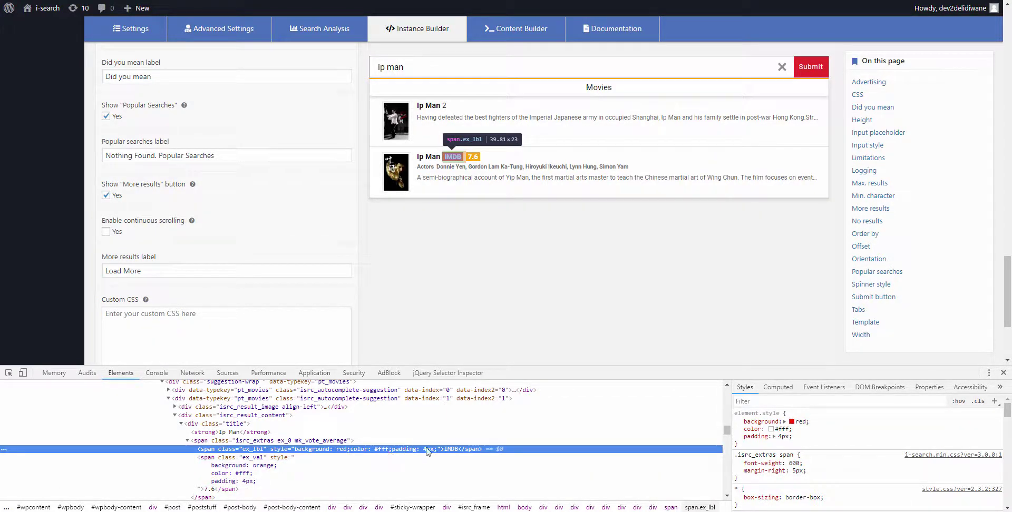
left_click(746, 444)
type("margin-right: ")
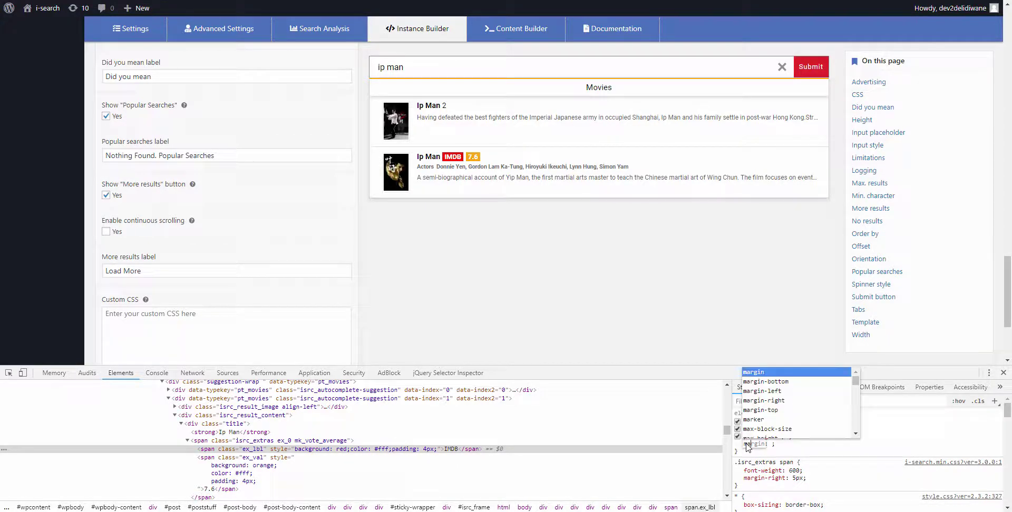
type("0")
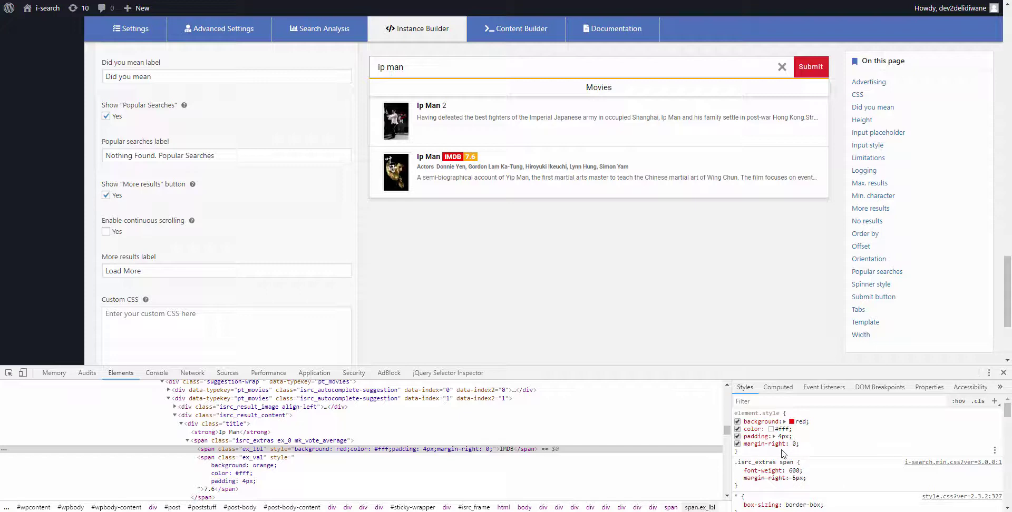
left_click(765, 456)
type("font")
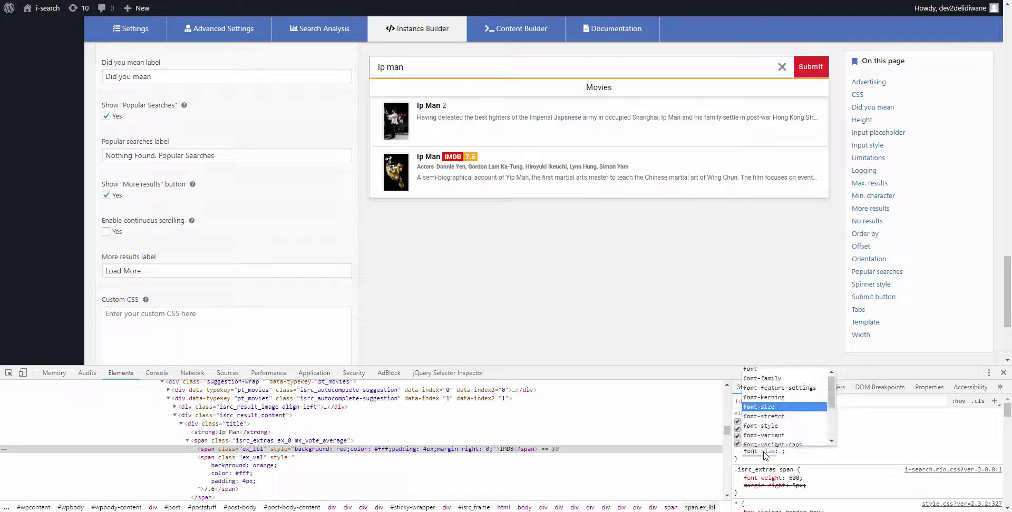
type("-weight: 4")
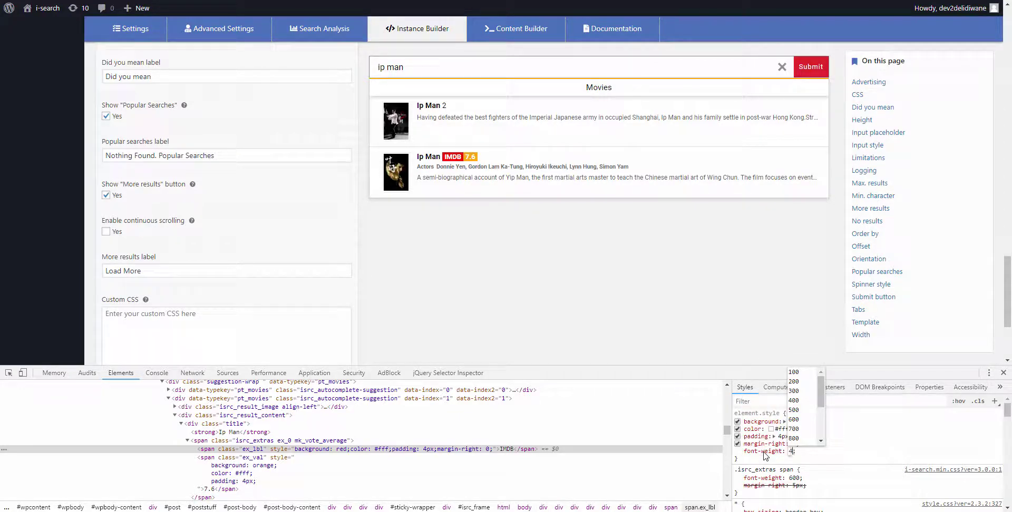
type("00")
key("Return")
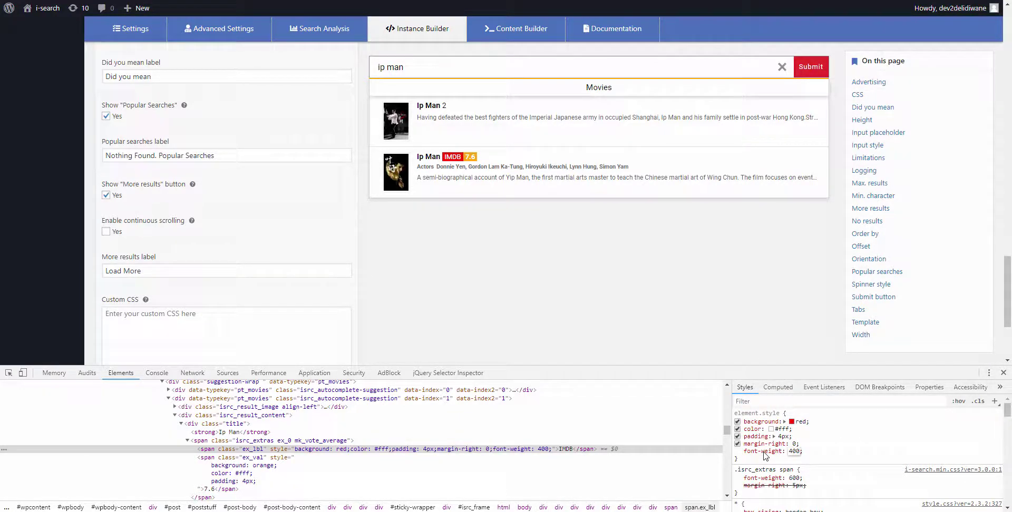
key("Return")
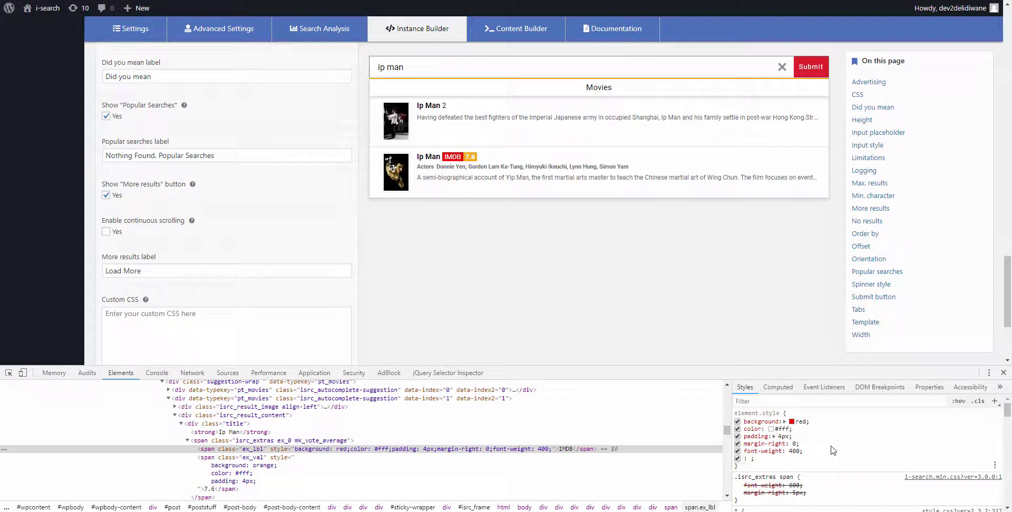
key("Escape")
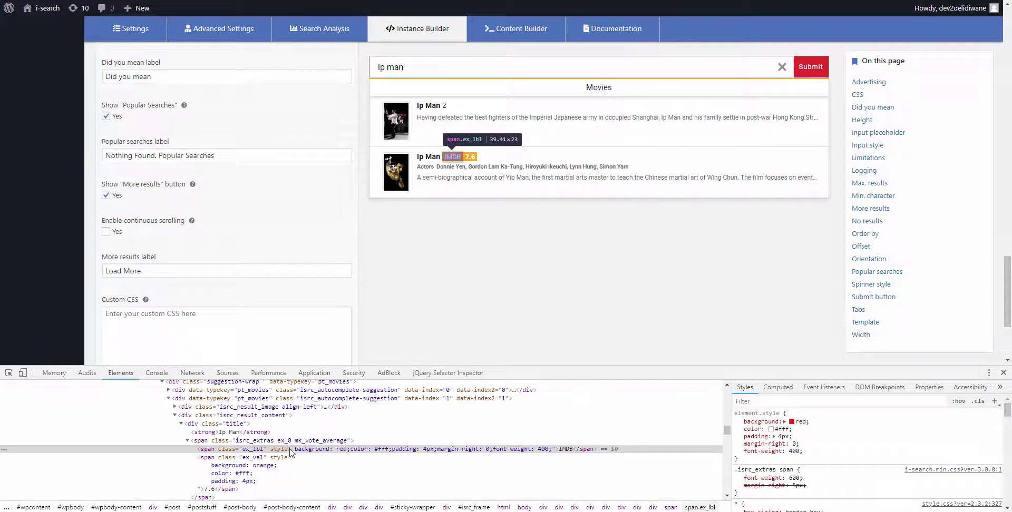
- Copy the rating element's class names from the inspected markup into Custom CSS to form the selector .isrc_extras.mk_vote_average
left_click(259, 442)
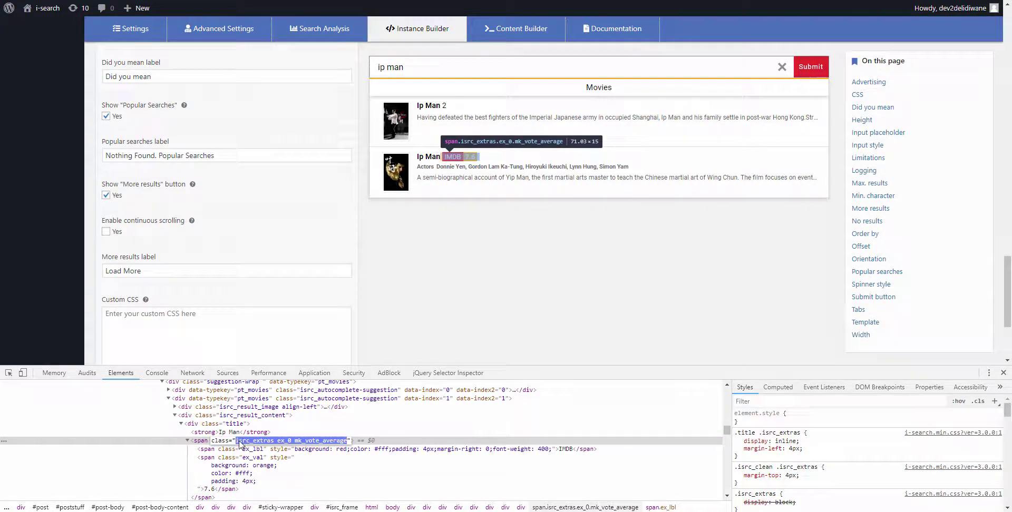
double_click(239, 442)
key("ctrl+c")
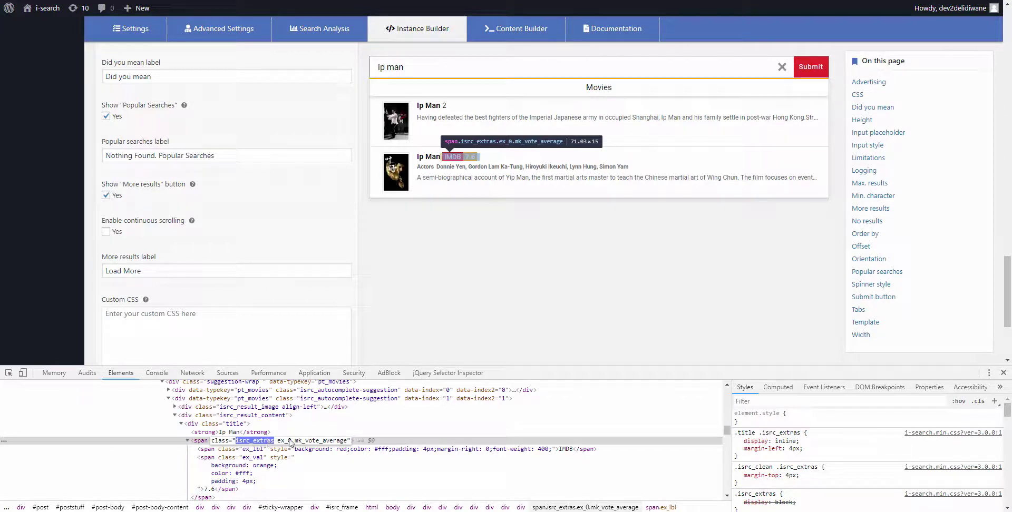
left_click(167, 321)
type(".")
key("ctrl+v")
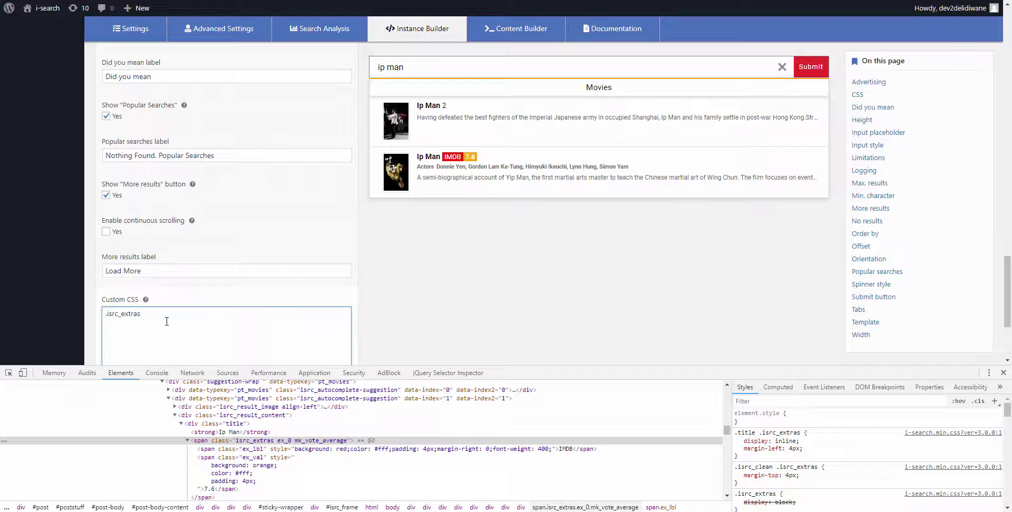
double_click(303, 442)
double_click(301, 442)
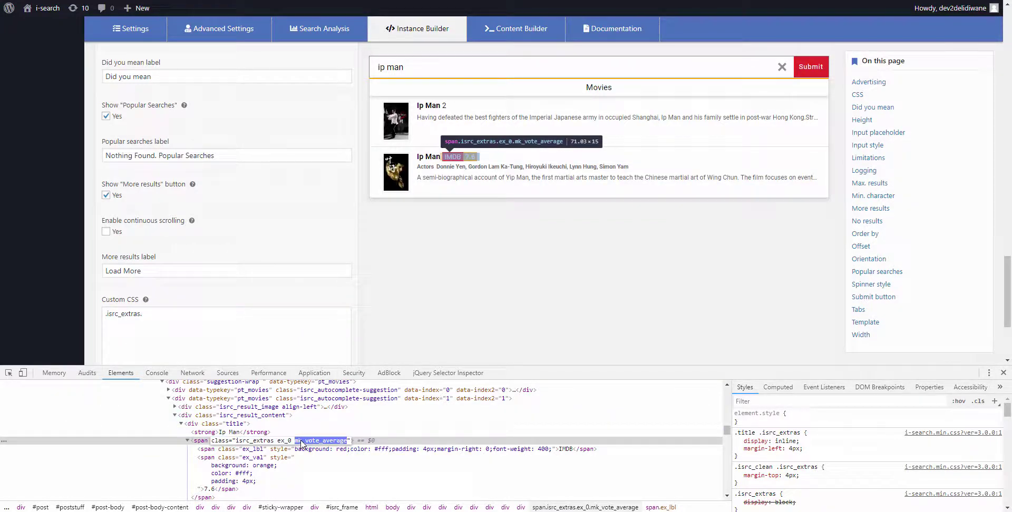
key("ctrl+c")
left_click(194, 314)
key("ctrl+v")
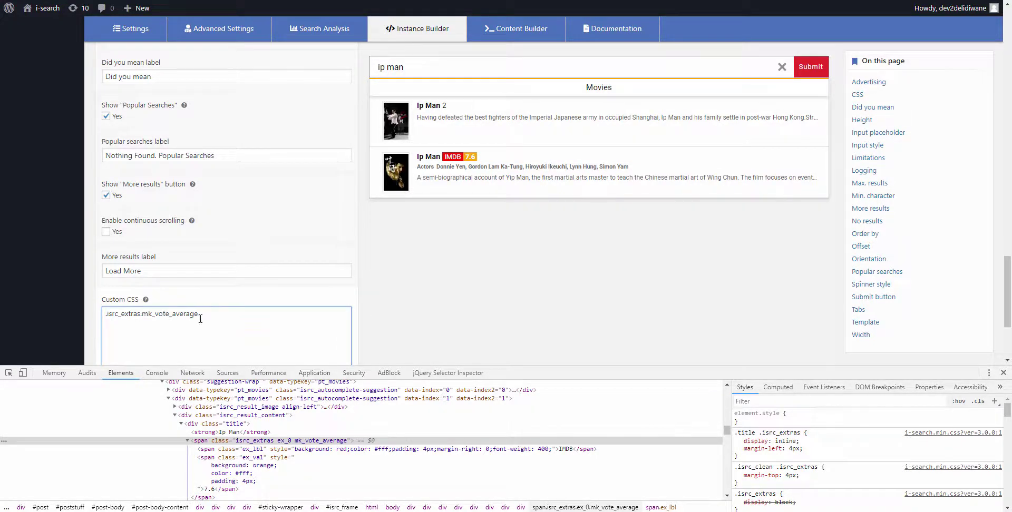
- Extend the selector with .ex_lbl and fill its rule with background: red, color: #fff, padding: 4px, margin-right: 0 and font-weight: 400
double_click(255, 449)
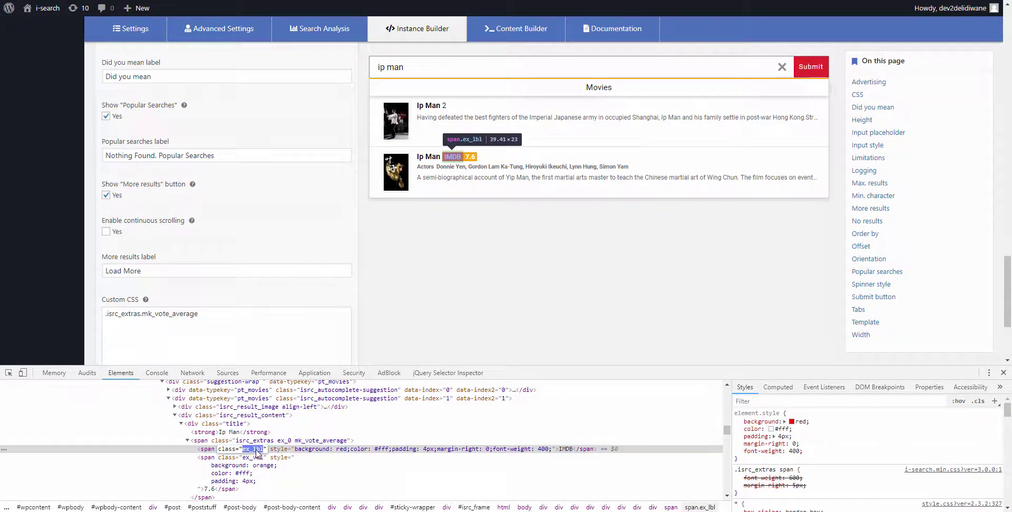
left_click(236, 313)
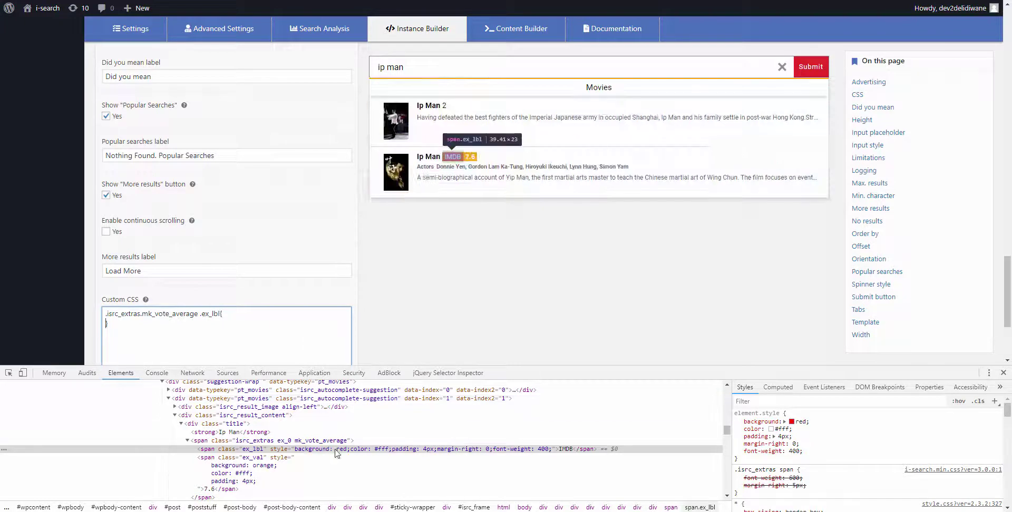
left_click_drag(808, 460, 743, 426)
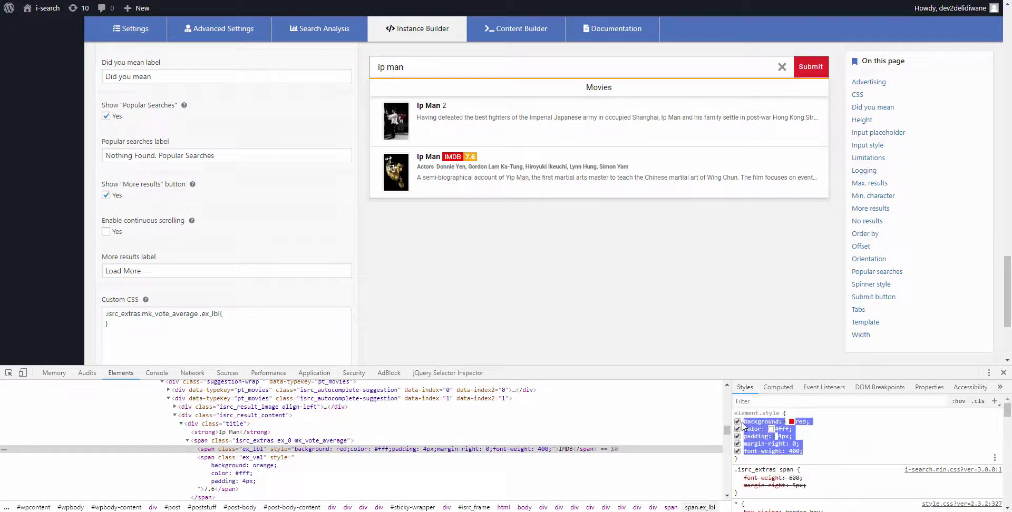
key("ctrl+c")
left_click(244, 314)
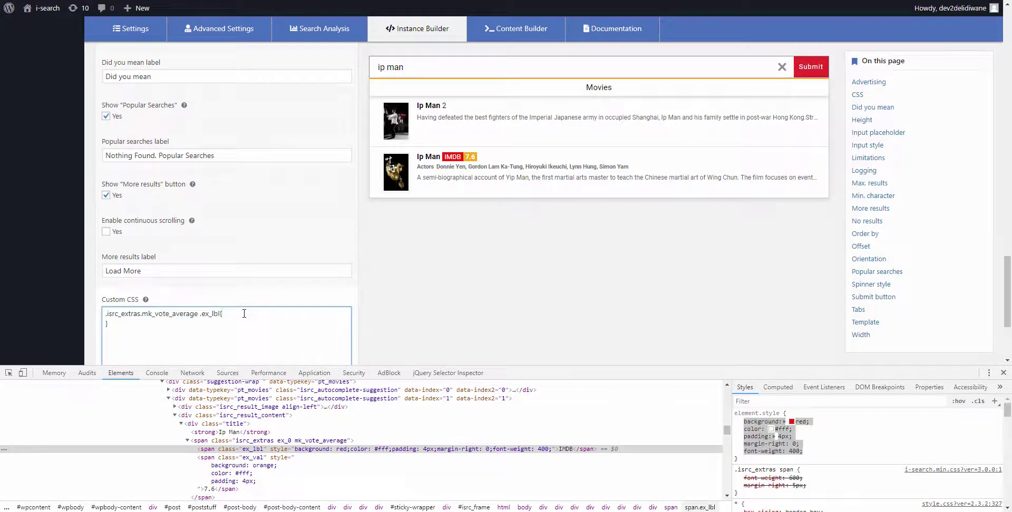
key("ctrl+v")
- Duplicate the .ex_lbl rule in Custom CSS and change the copy's selector to .isrc_extras.mk_vote_average .ex_val
scroll(414, 324, "down", 2)
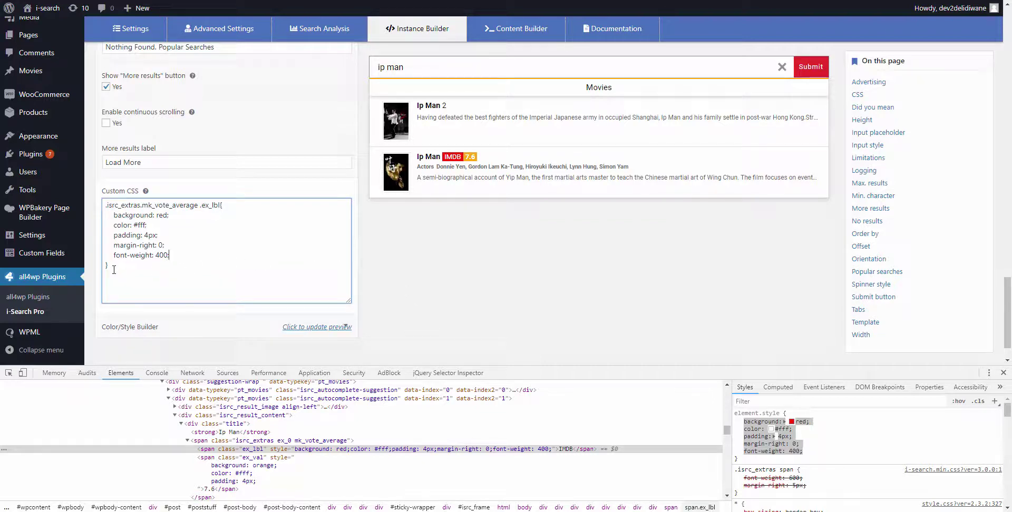
left_click_drag(112, 267, 97, 201)
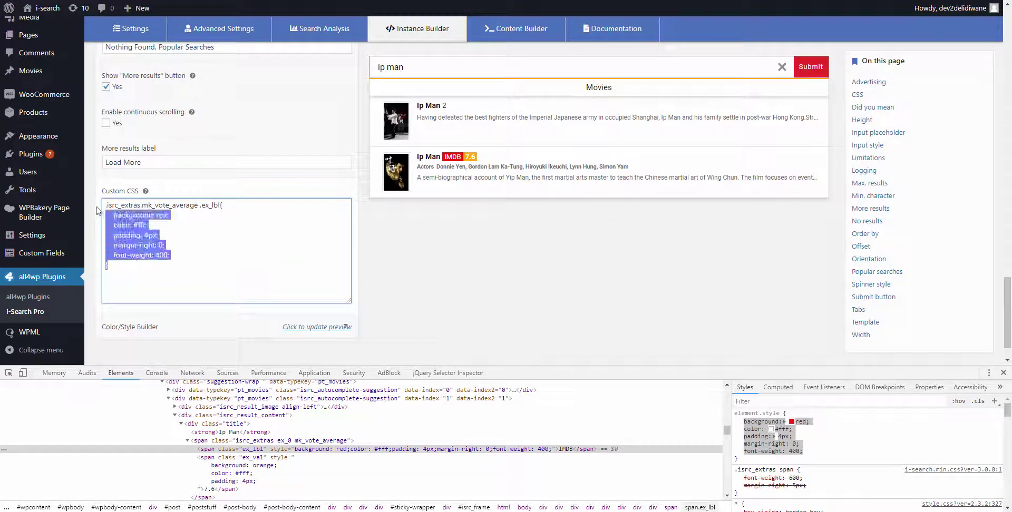
left_click(124, 266)
key("ctrl+v")
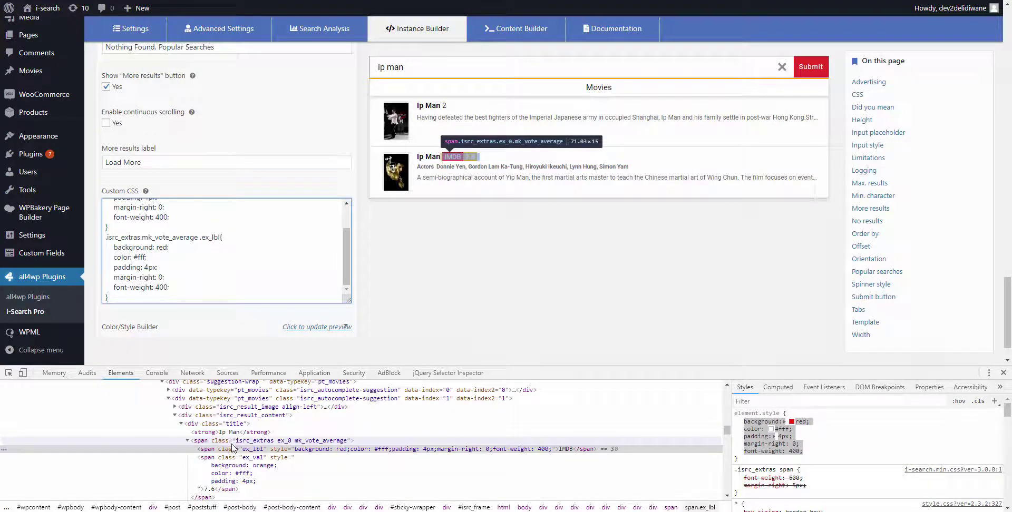
double_click(251, 457)
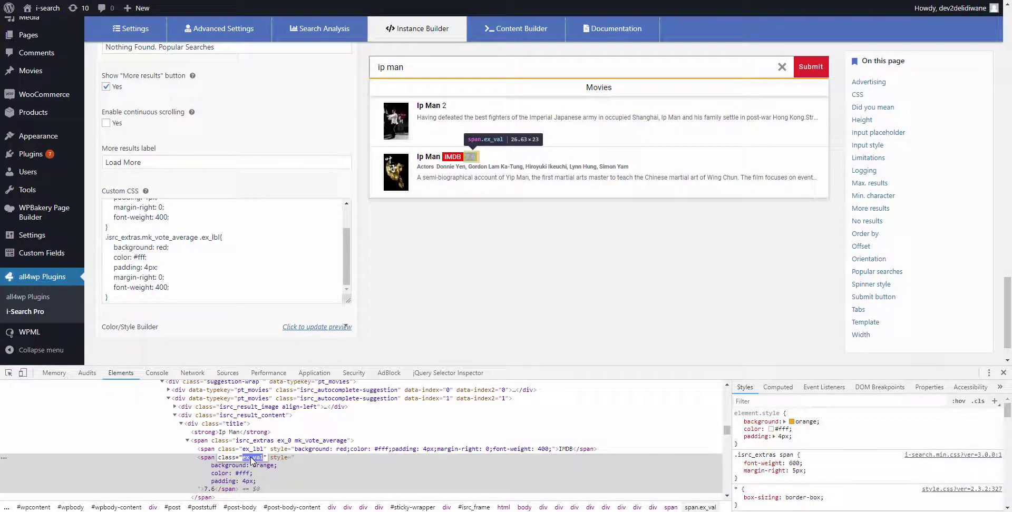
double_click(213, 238)
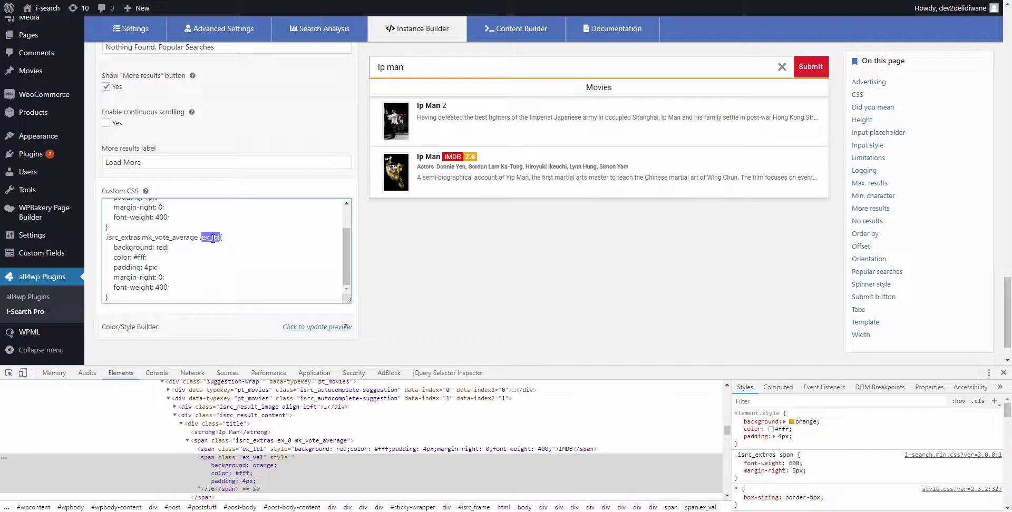
key("ctrl+v")
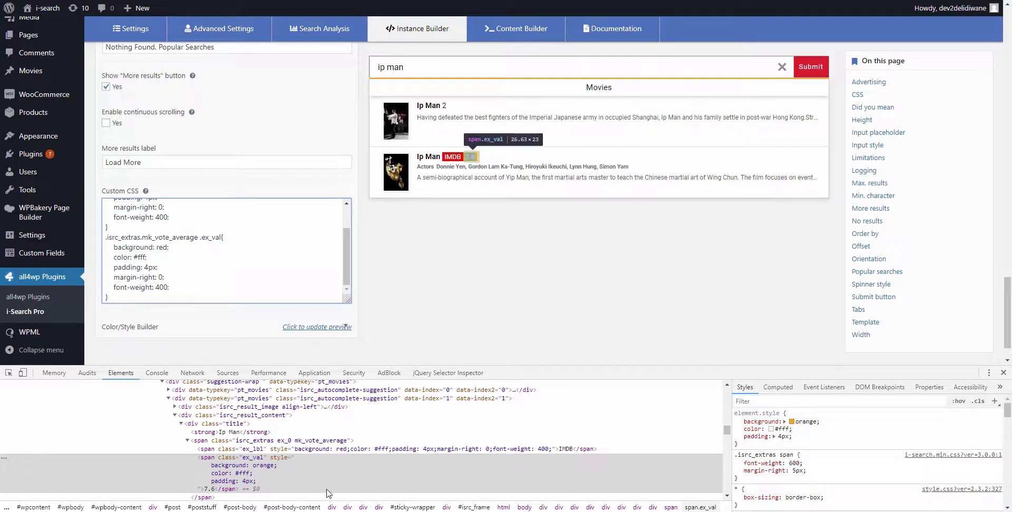
- Replace the .ex_val rule's declarations with the inspected inline style: background: orange, color: #fff and padding: 4px
left_click_drag(793, 437, 745, 422)
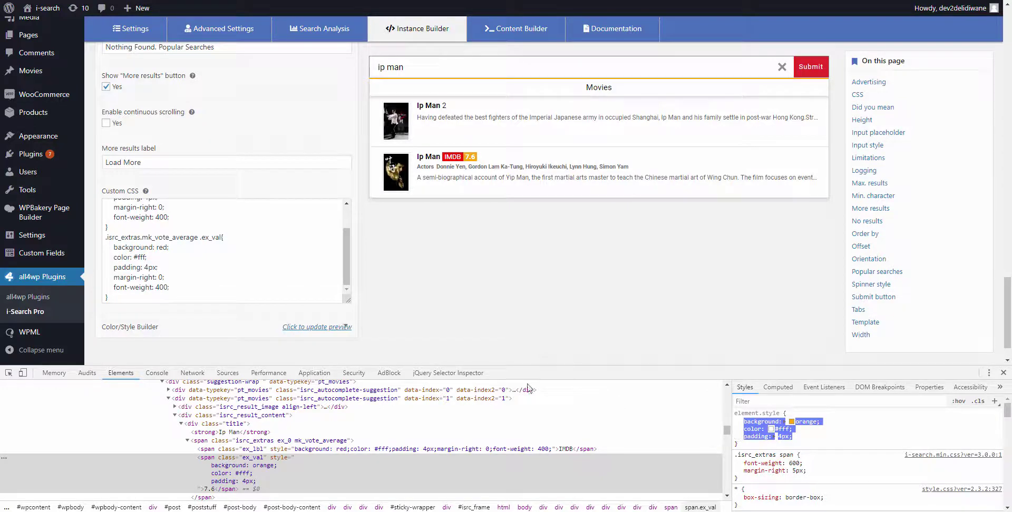
left_click_drag(189, 287, 106, 247)
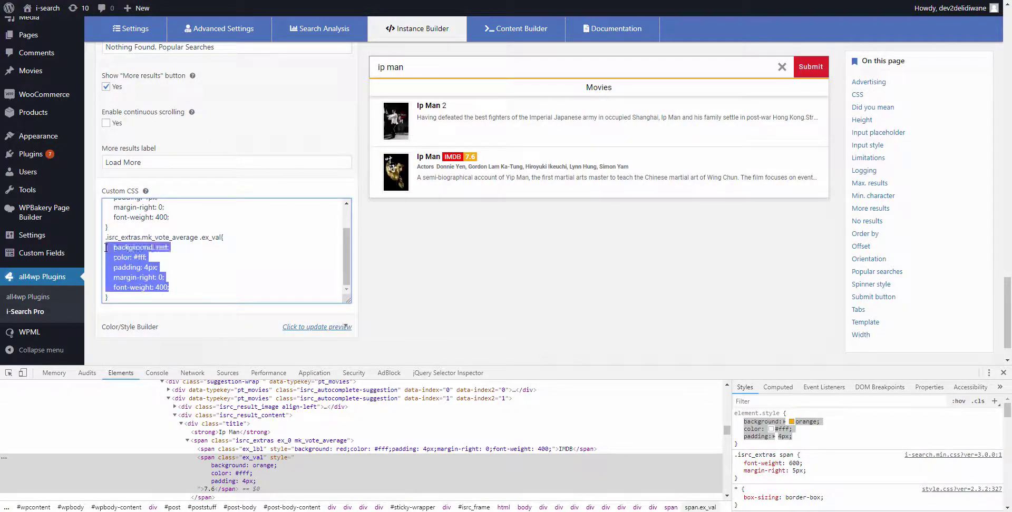
key("ctrl+v")
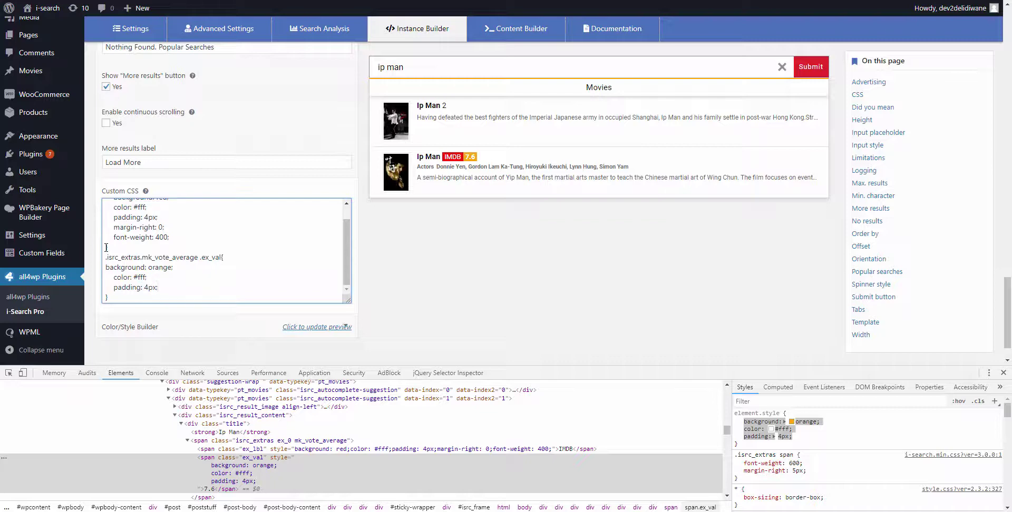
- Update the instance preview with the custom CSS and search it for "ip man"
left_click(308, 327)
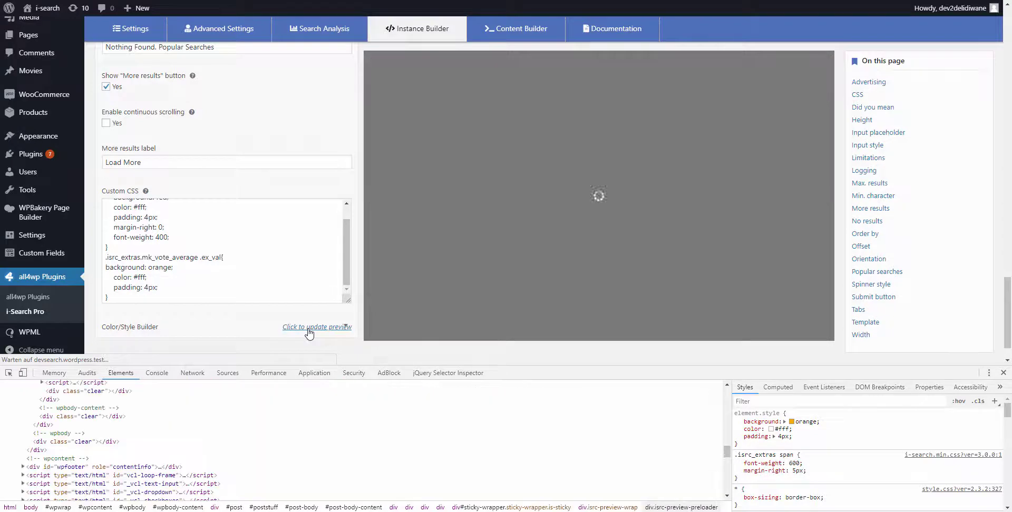
left_click(487, 71)
type("ip man")
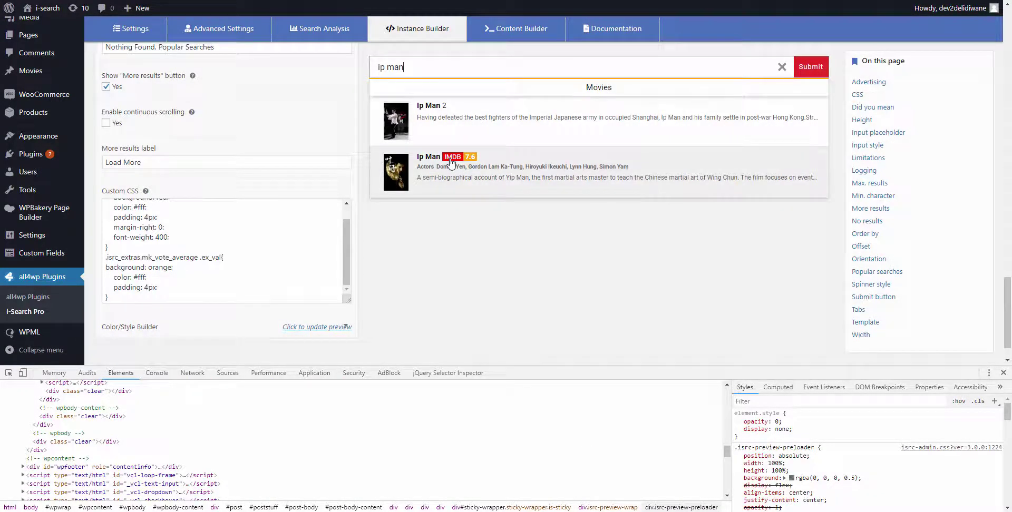
- Re-index the site from the Content Builder page and save the EN instance in the Instance Builder
scroll(448, 225, "down", 2)
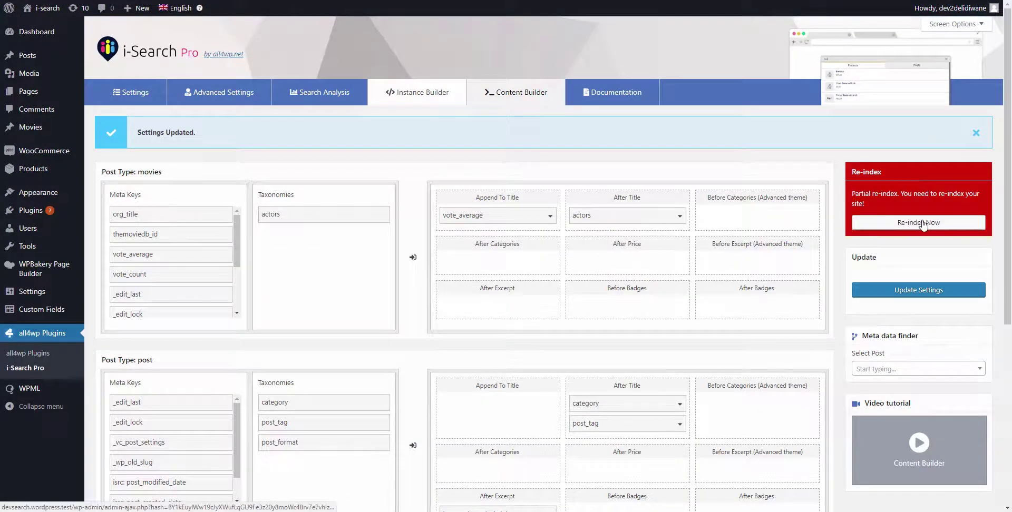
left_click(923, 223)
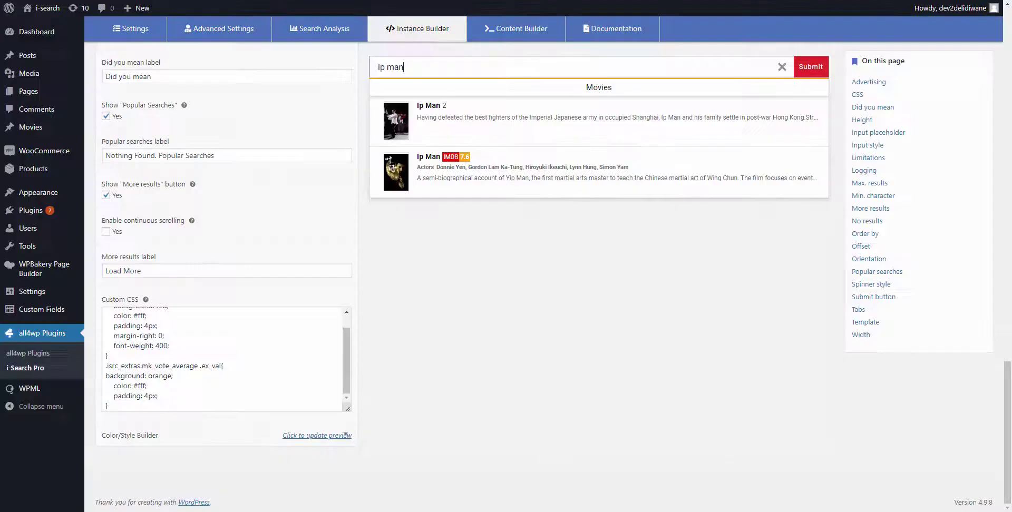
scroll(829, 255, "up", 10)
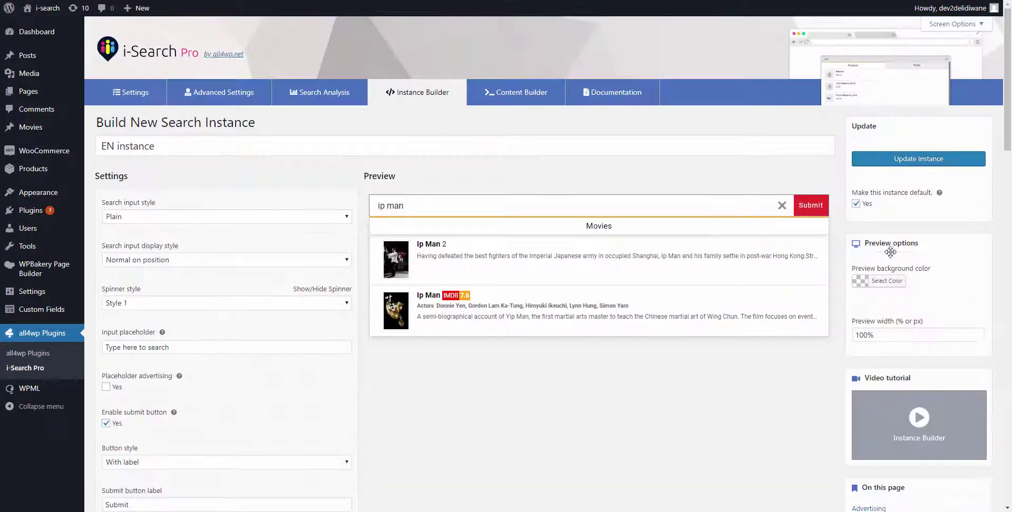
left_click(939, 167)
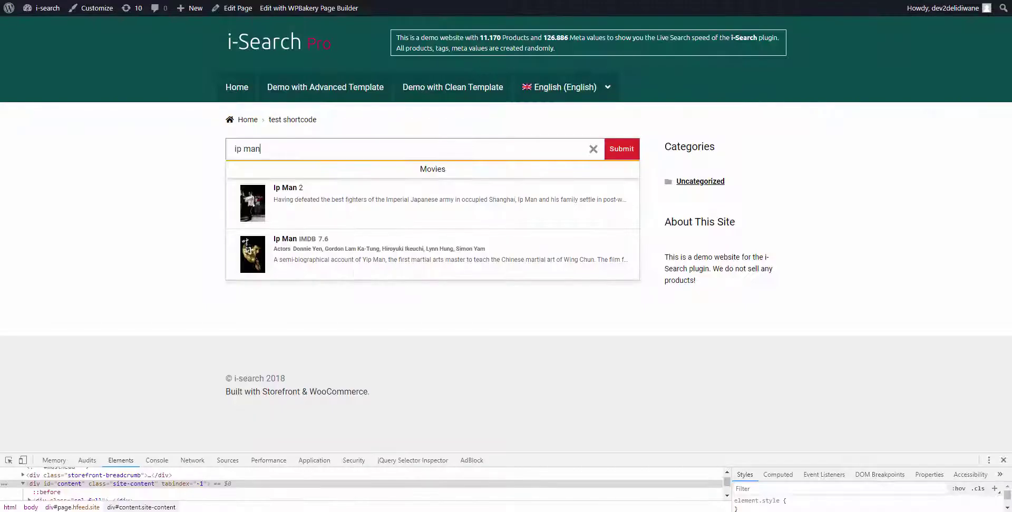
- Search for "ip man" on the reloaded test shortcode page and in the saved EN instance's preview
key("F5")
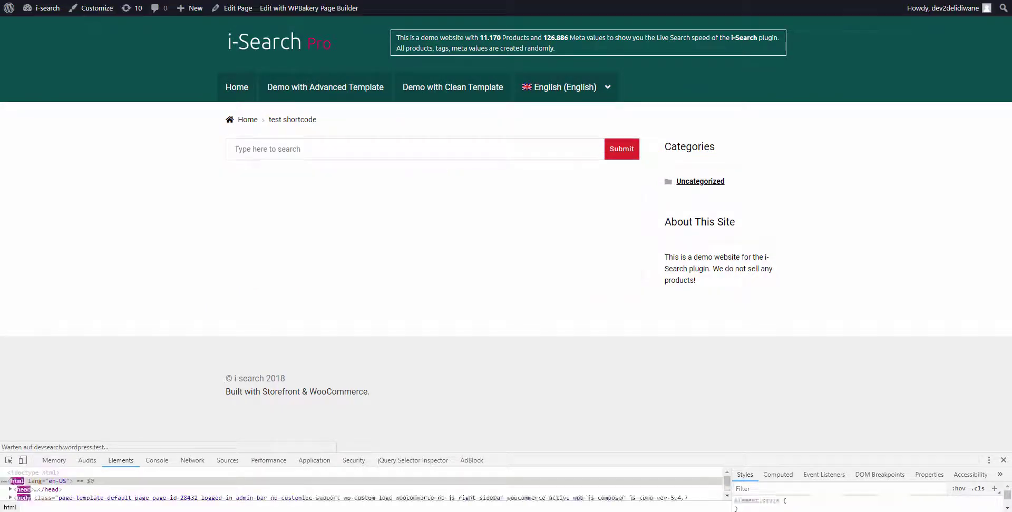
left_click(295, 150)
type("ip man")
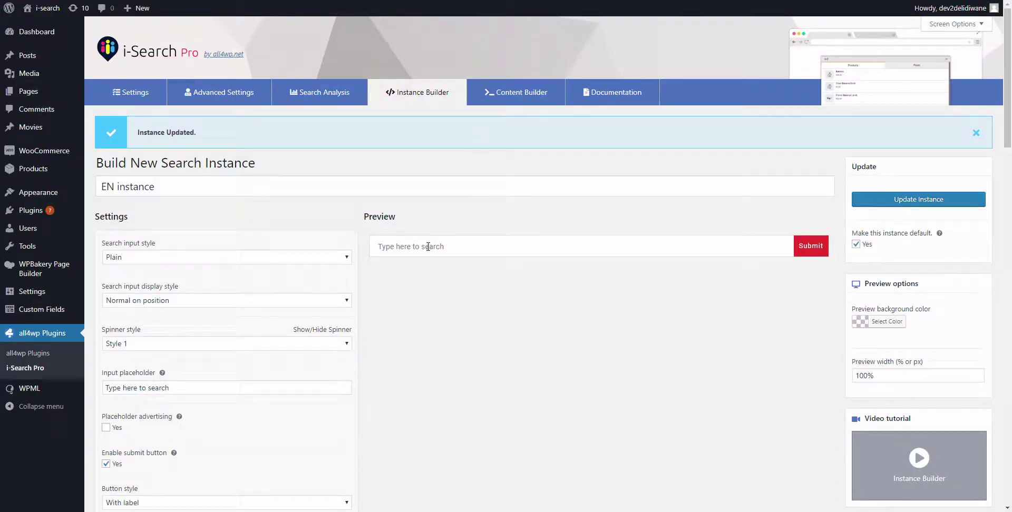
left_click(429, 245)
type("ip man")
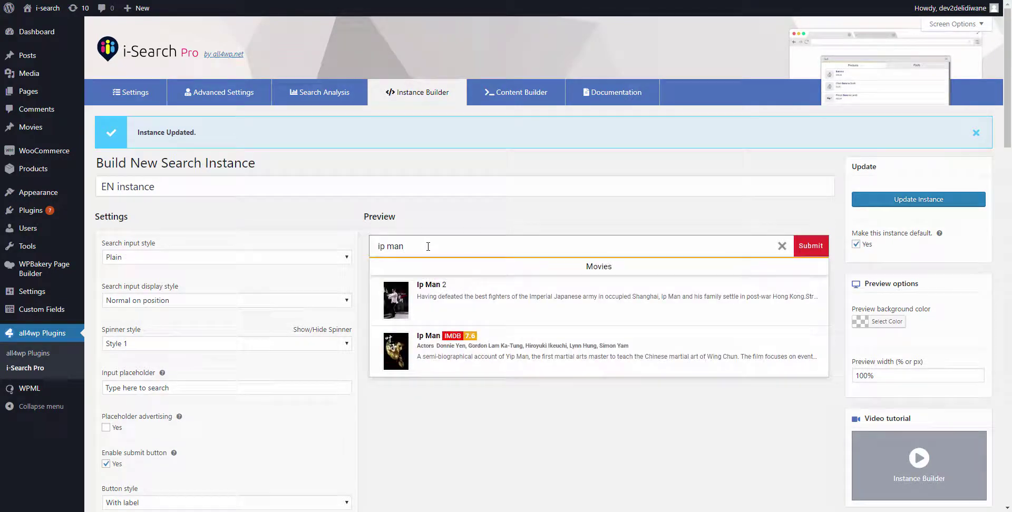
- Inspect the actors line of the Ip Man result in the browser's developer tools and bring the Custom CSS box into view
scroll(476, 245, "down", 2)
right_click(475, 245)
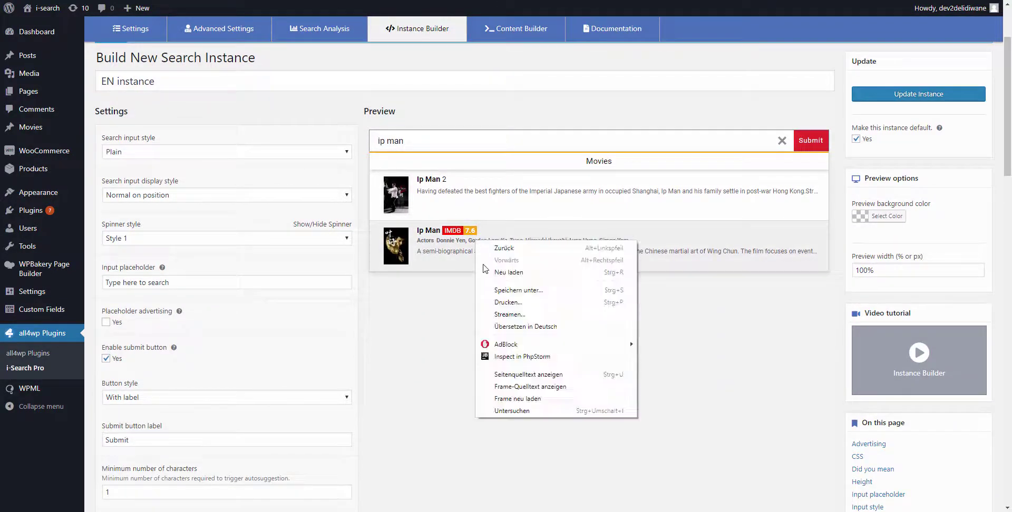
left_click(497, 410)
scroll(406, 311, "down", 3)
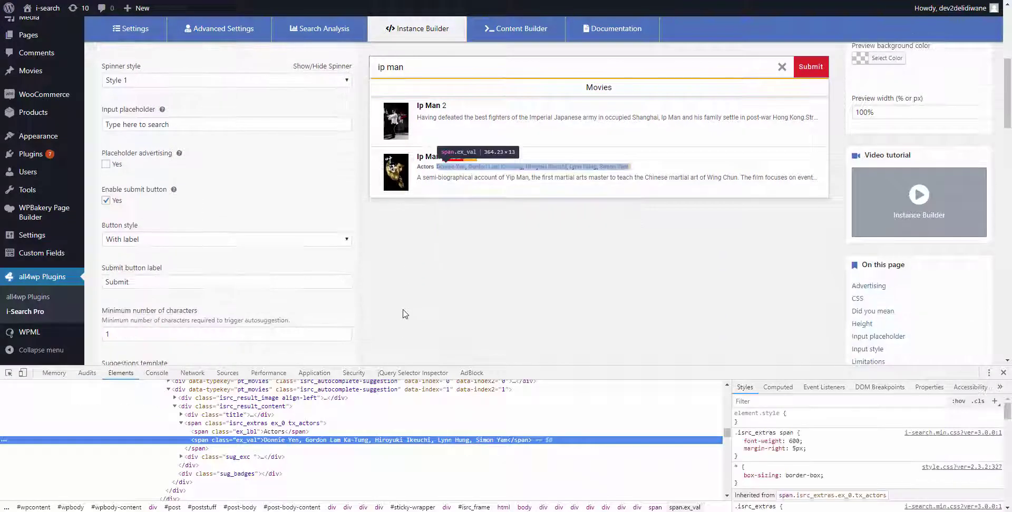
scroll(406, 311, "down", 6)
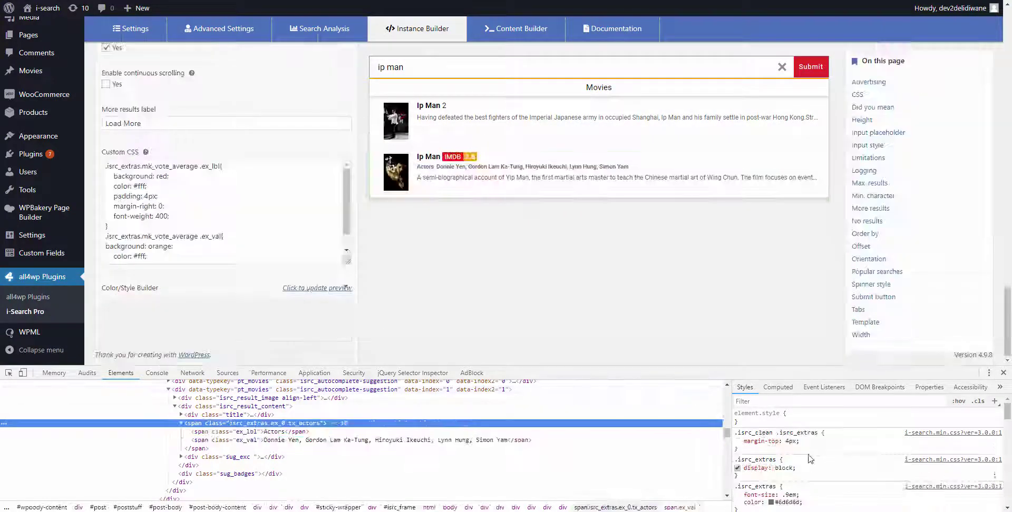
- Add an inline color of #000 to the inspected tx_actors span
left_click(776, 423)
type("color")
key("Tab")
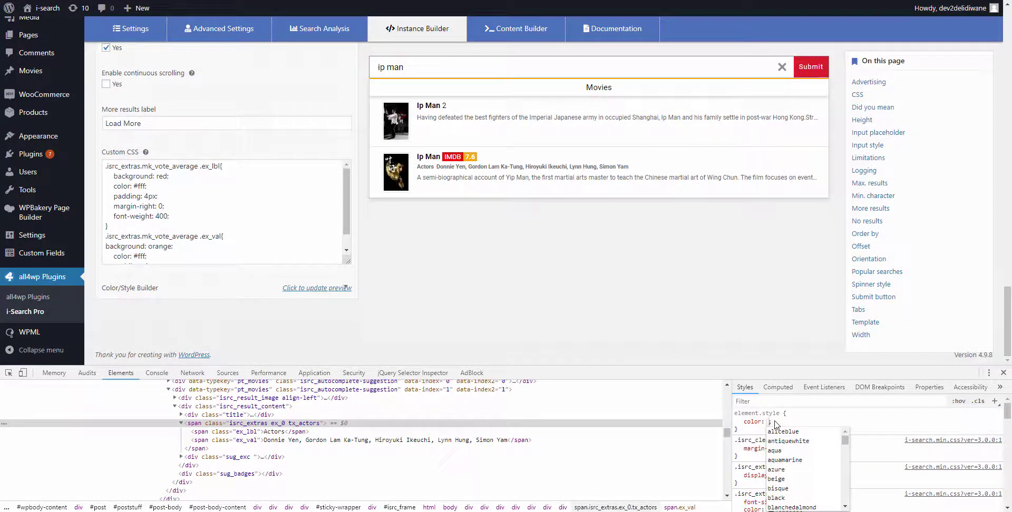
type("#000")
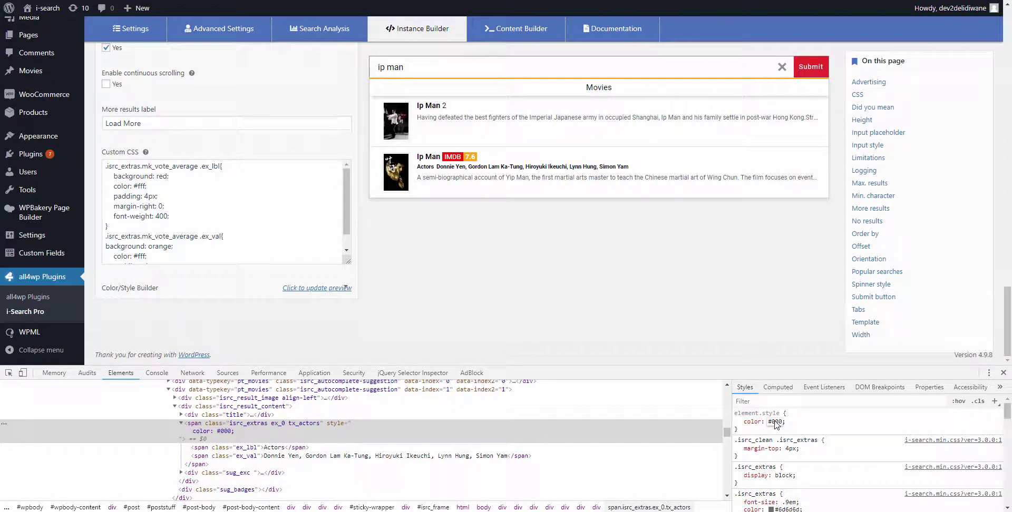
key("Return")
left_click(748, 433)
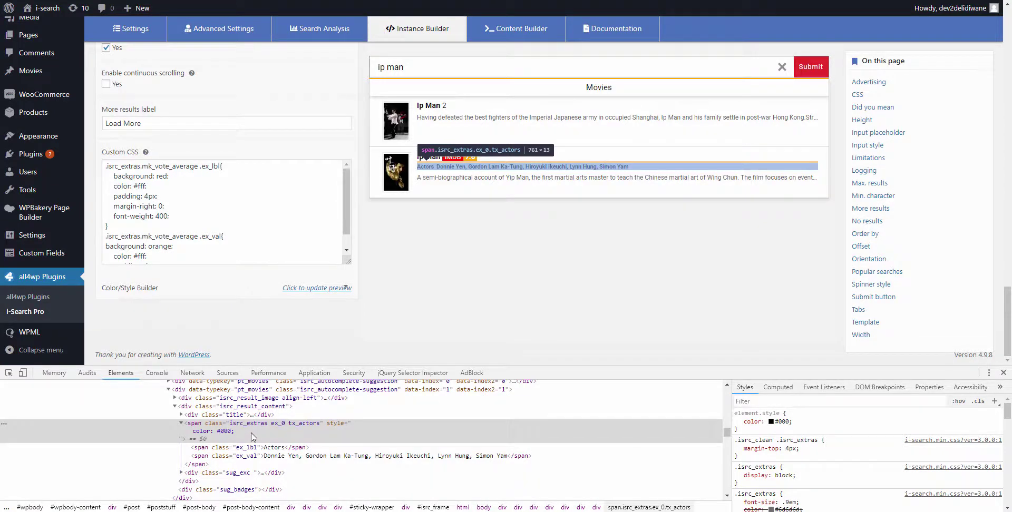
- Try an inline font-weight of 400 on the Actors label span, ex_lbl
left_click(249, 452)
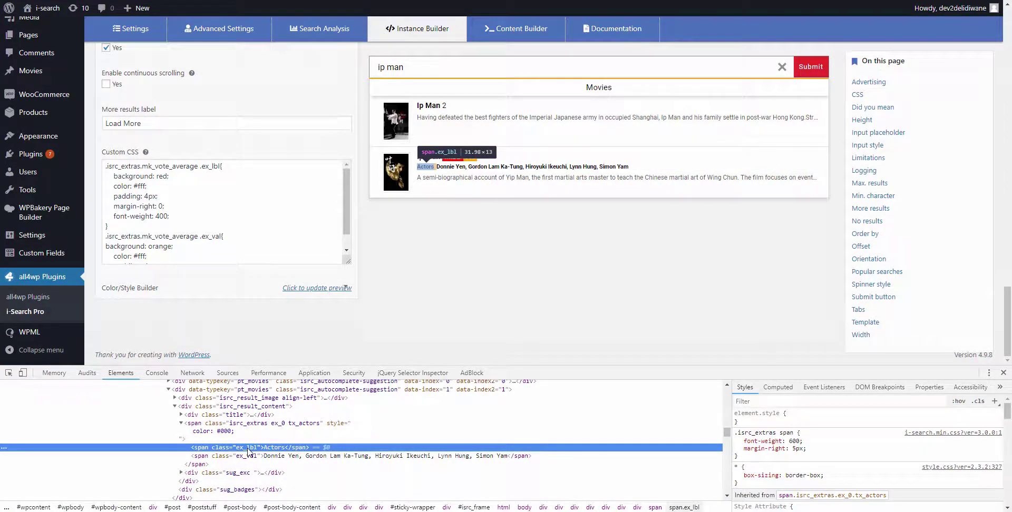
left_click(766, 424)
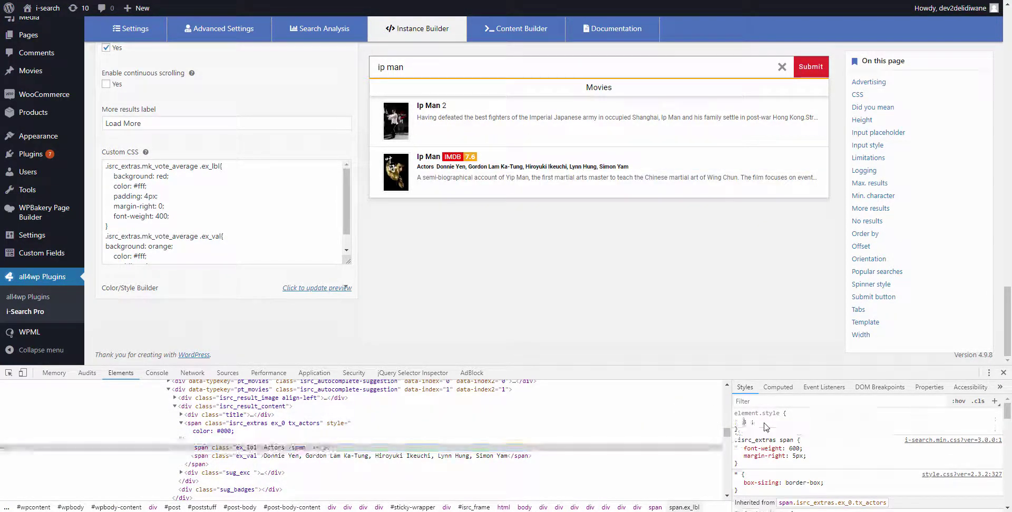
type("fopnt-w")
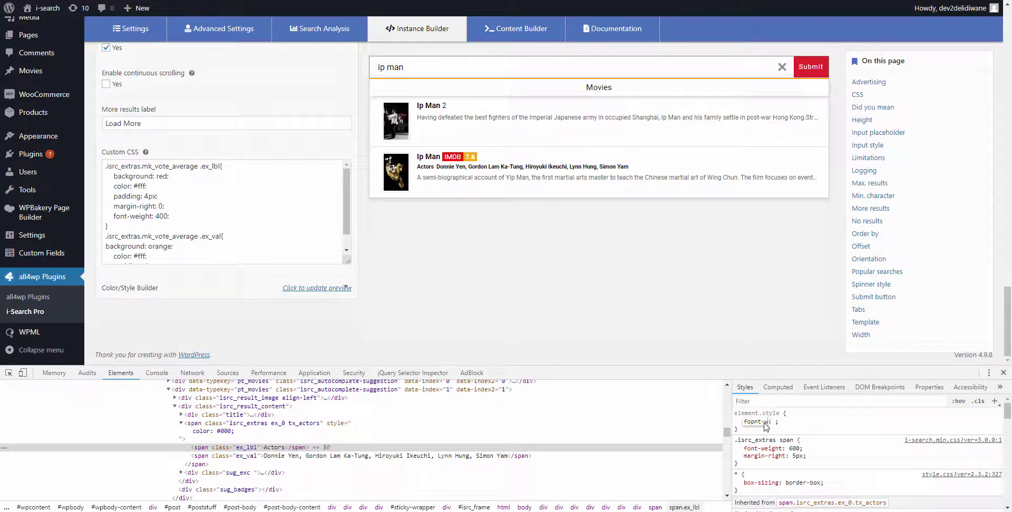
key("BackSpace")
key("BackSpace")
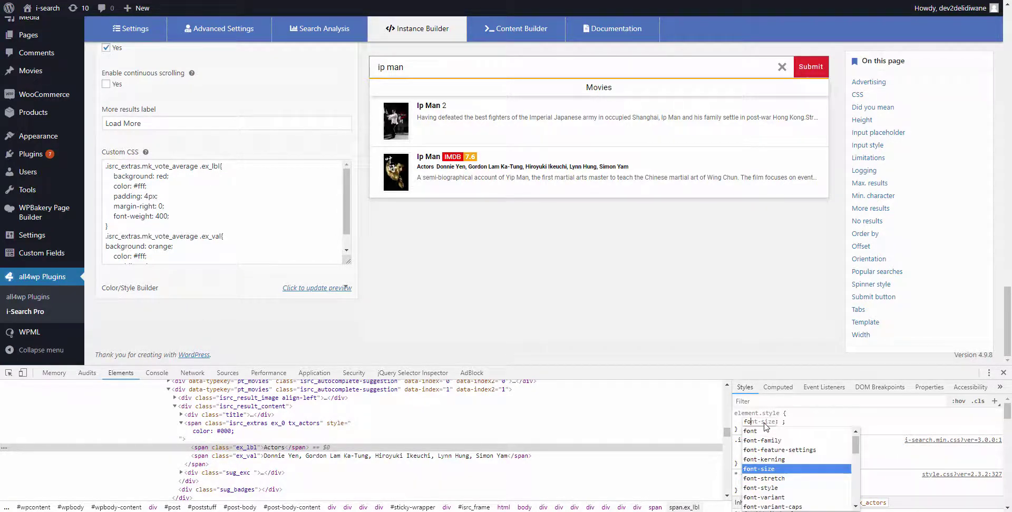
type("nt-weight")
key("Tab")
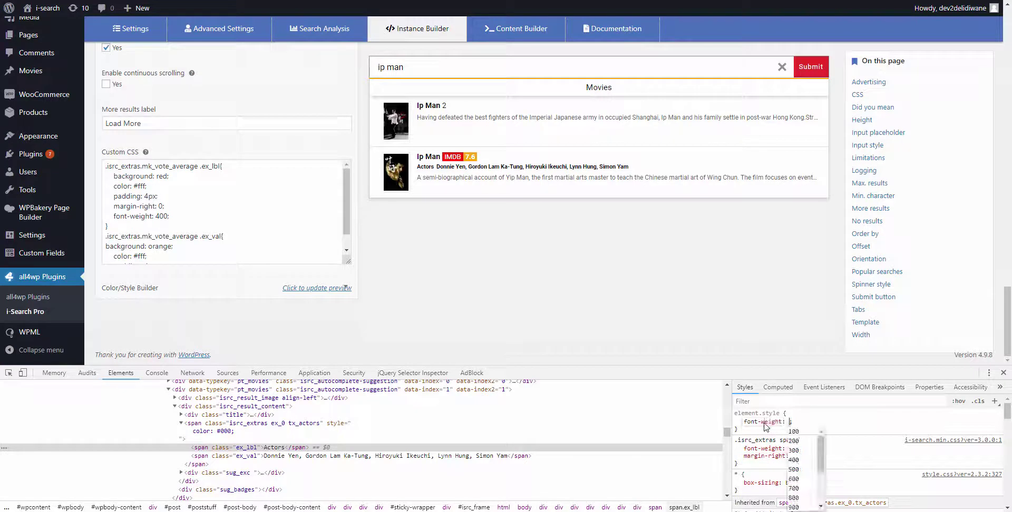
type("400")
key("Return")
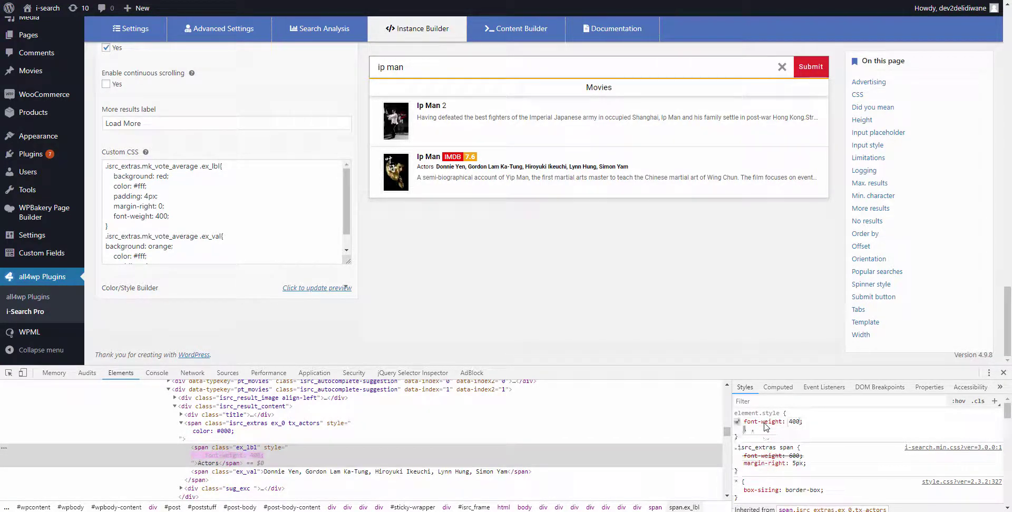
- Add an inline font-weight of 400 to the ex_val span holding the actors' names
left_click(237, 473)
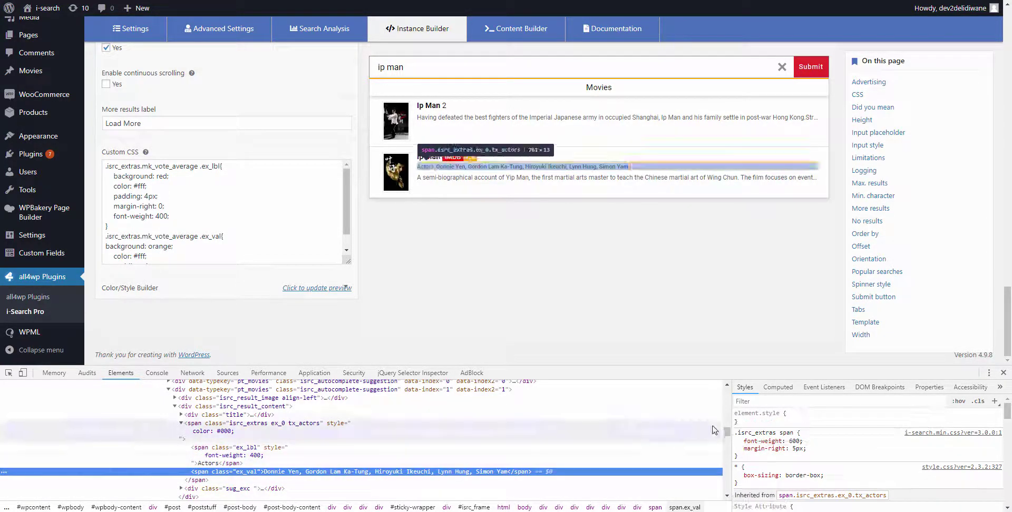
left_click(769, 428)
type("font")
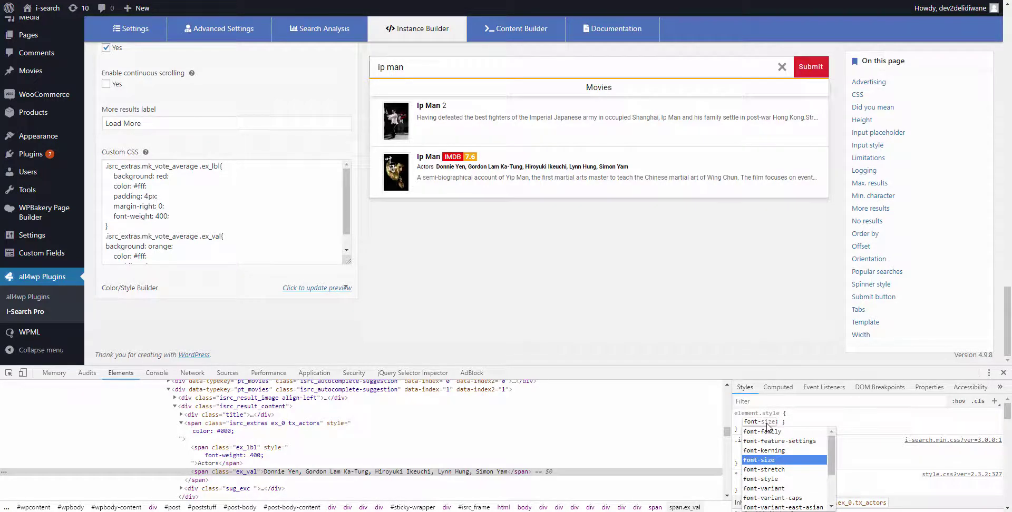
type("-w")
key("Tab")
type("400")
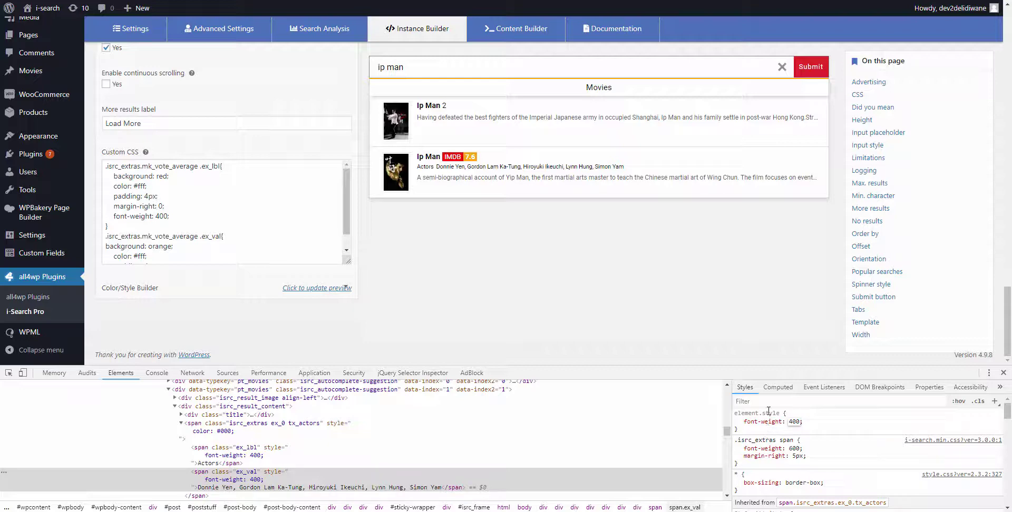
- Disable the inline font-weight on the Actors label span and reselect the ex_val span
left_click(221, 454)
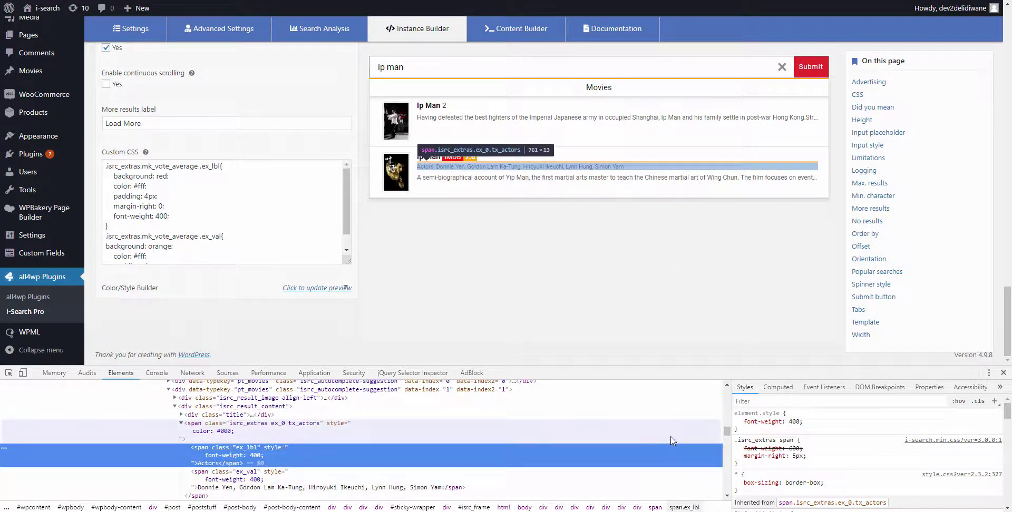
left_click(737, 422)
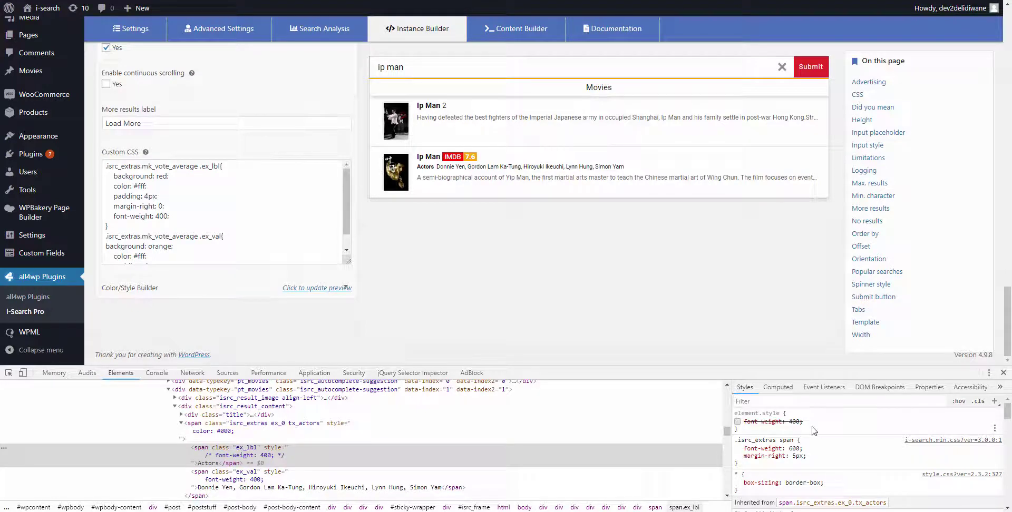
left_click(246, 481)
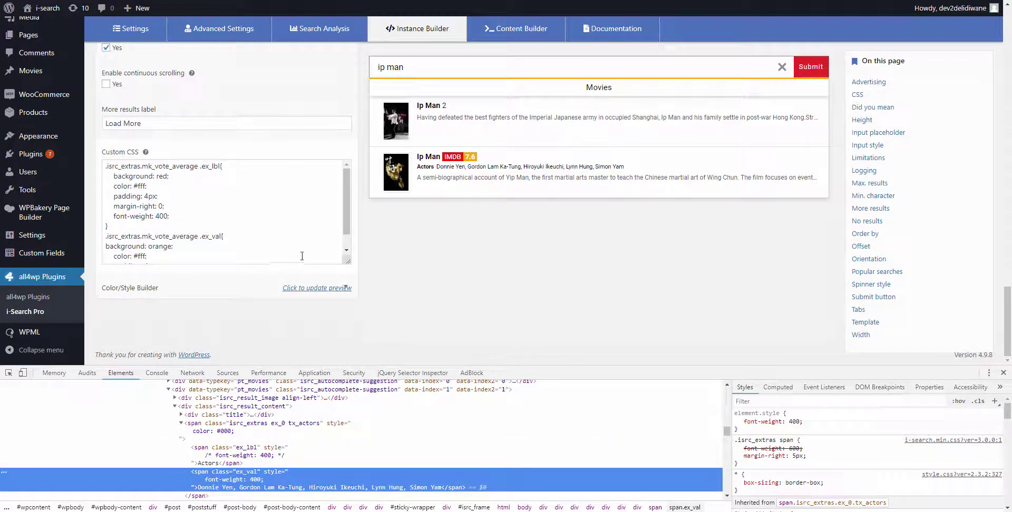
- Enlarge the Custom CSS box and start a new rule below the existing ones with the copied class .isrc_extras
left_click_drag(348, 261, 348, 350)
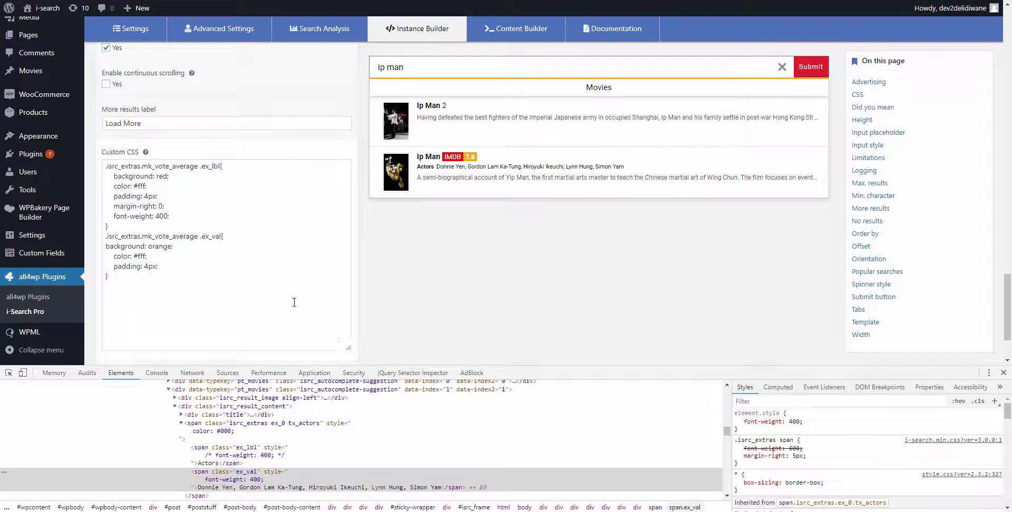
double_click(250, 425)
key("ctrl+c")
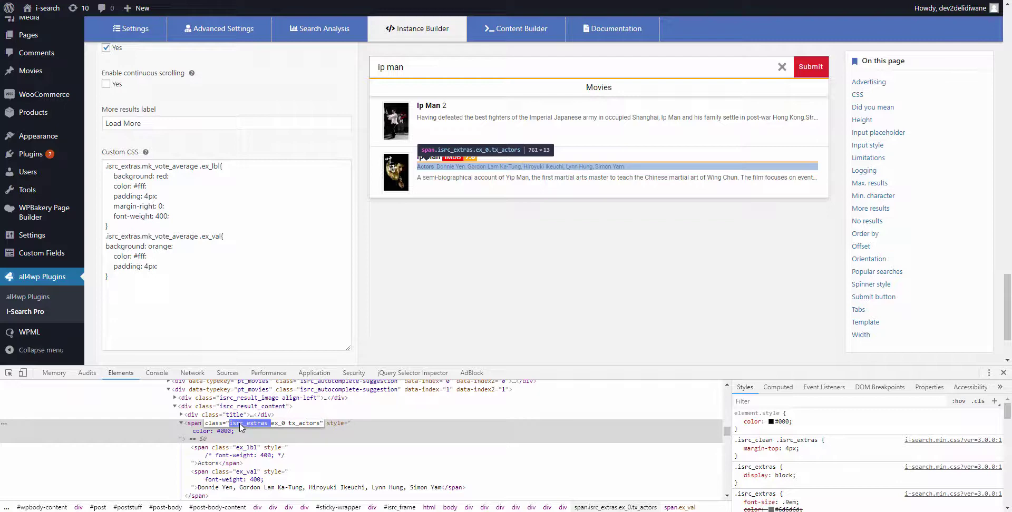
left_click(117, 280)
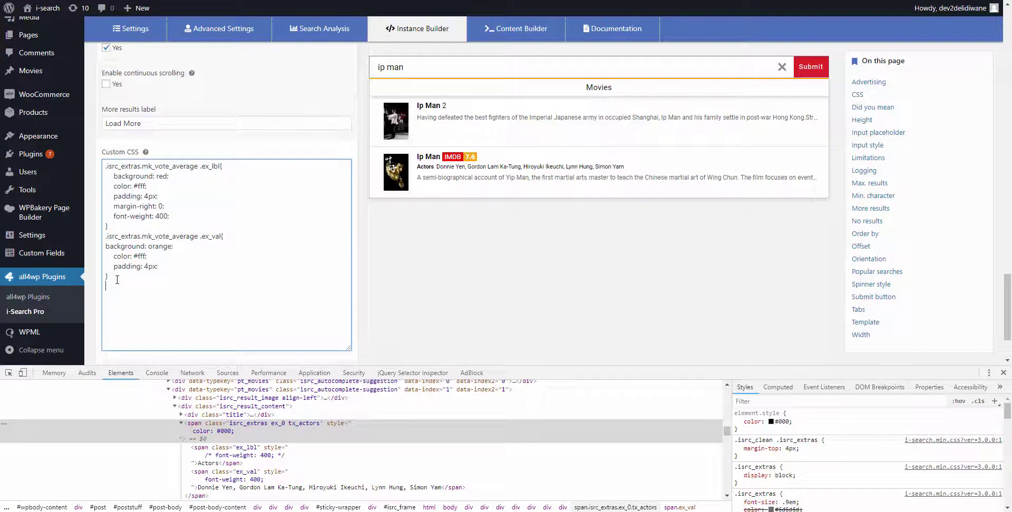
key("ctrl+v")
key("Home")
type(".")
key("End")
- Complete the new rule's selector as .isrc_extras.tx_actors .ex_val and add its braces
double_click(309, 427)
double_click(299, 429)
key("ctrl+c")
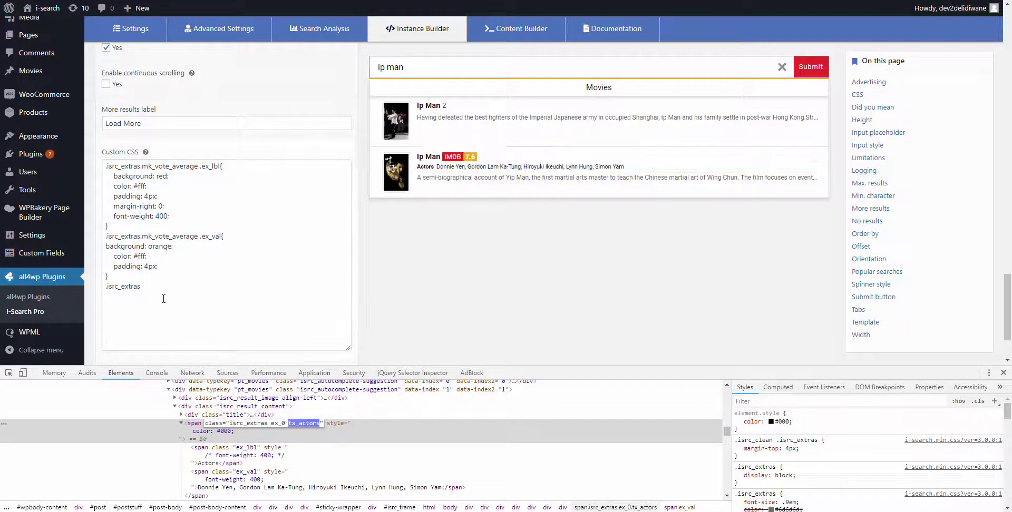
left_click(159, 288)
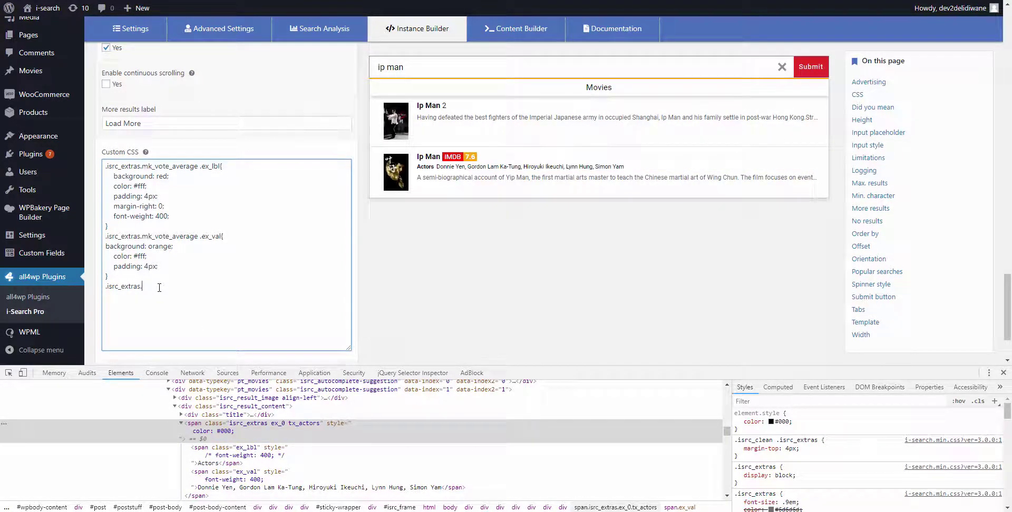
type(".")
key("ctrl+v")
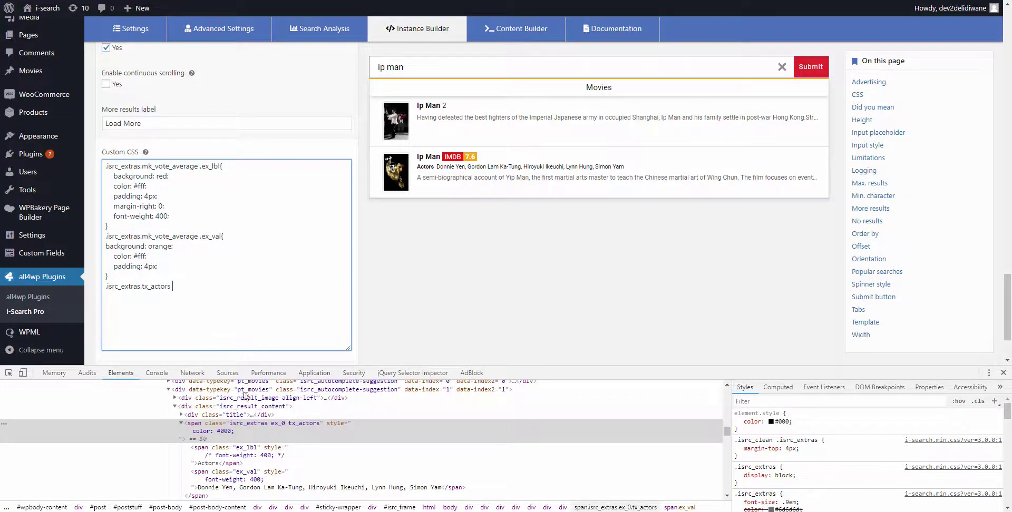
double_click(245, 473)
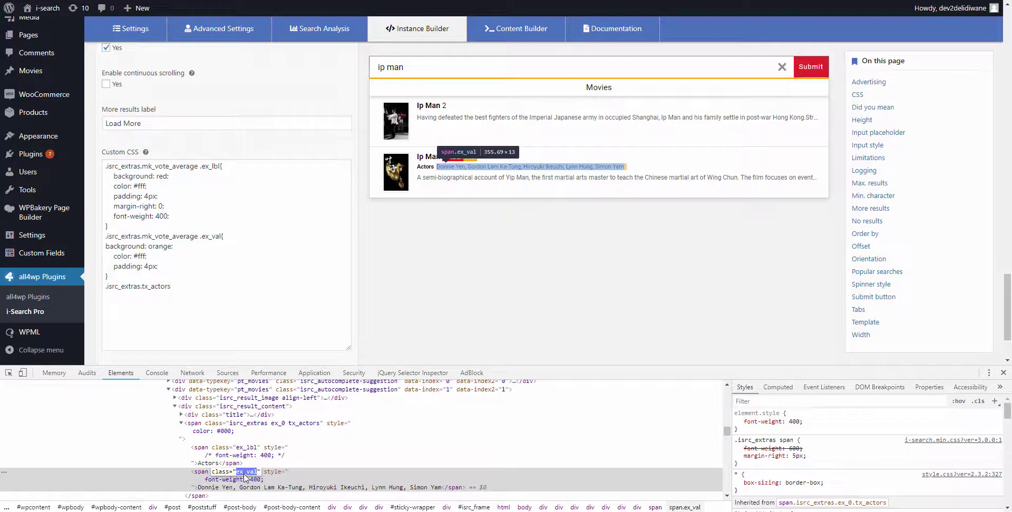
left_click(185, 286)
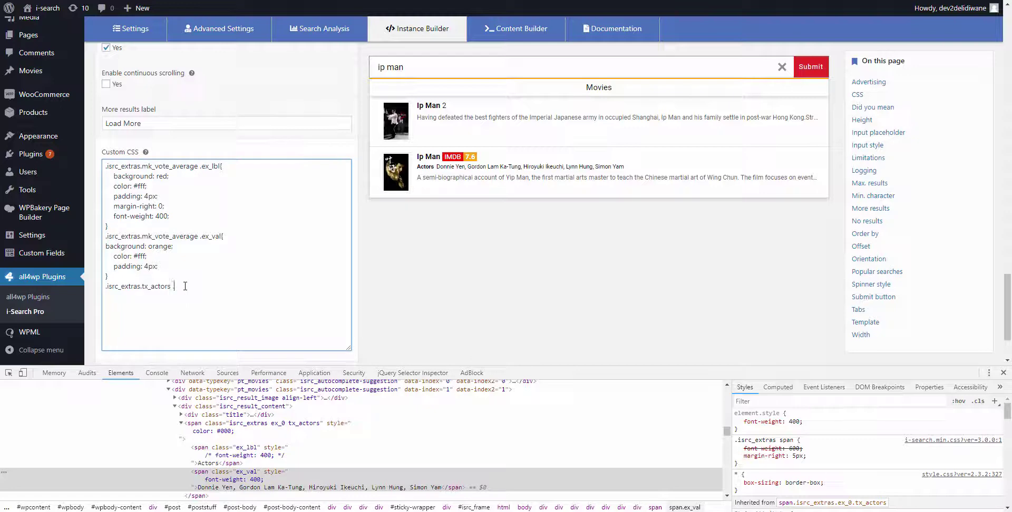
type(".ex_val{")
- Copy the inspected font-weight: 400 declaration into the .isrc_extras.tx_actors .ex_val rule
left_click_drag(815, 426, 745, 426)
key("ctrl+c")
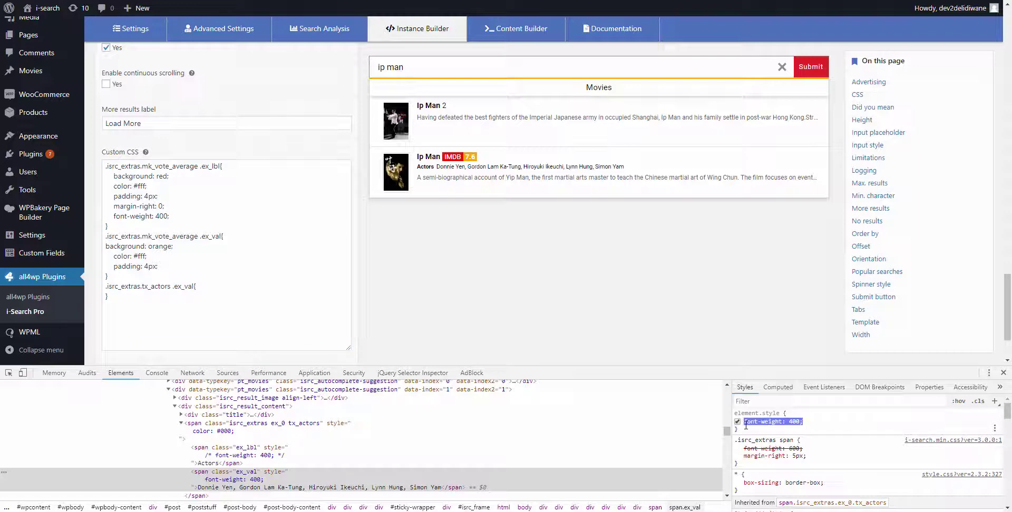
left_click(211, 289)
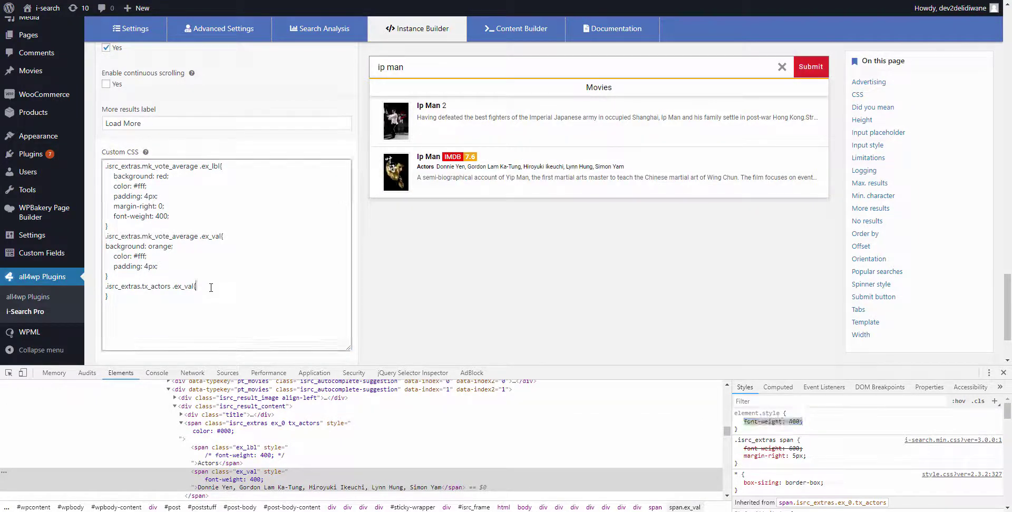
key("Return")
key("ctrl+v")
- Update the instance preview with the new actors CSS and search it for "ip man"
scroll(647, 284, "up", 20)
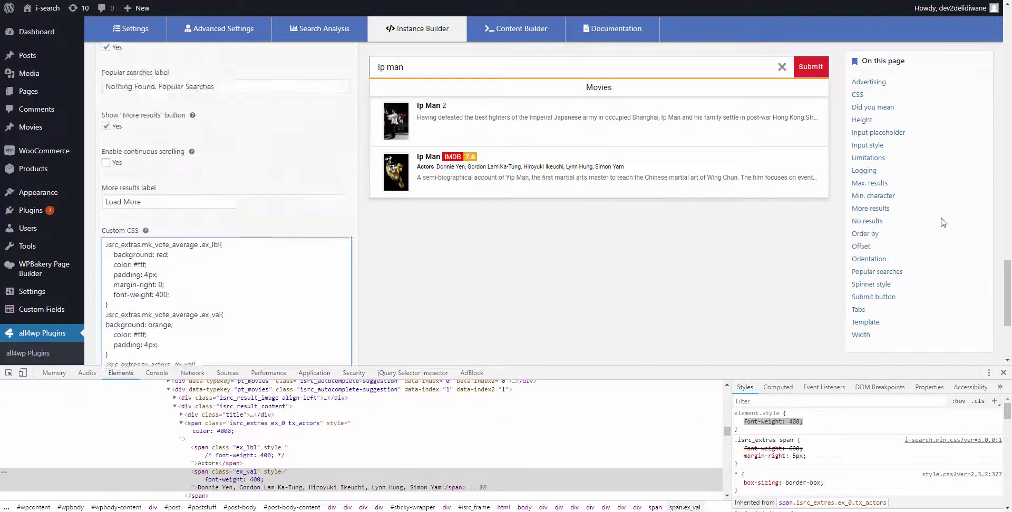
scroll(723, 261, "down", 15)
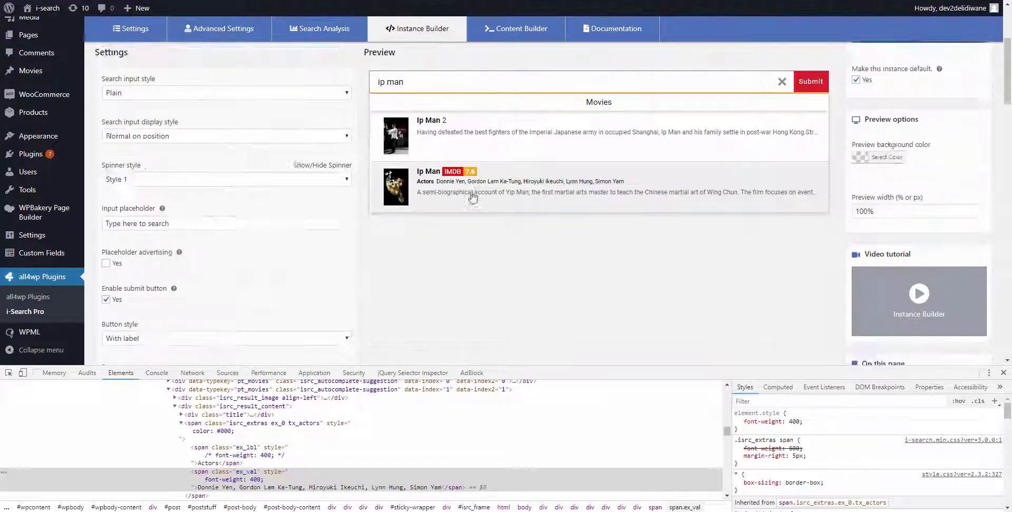
scroll(354, 246, "down", 15)
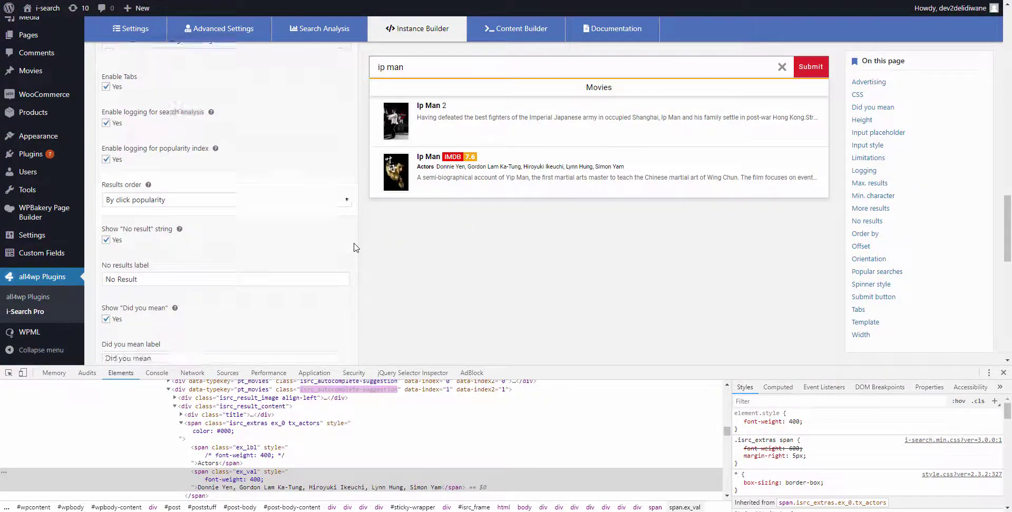
left_click(323, 289)
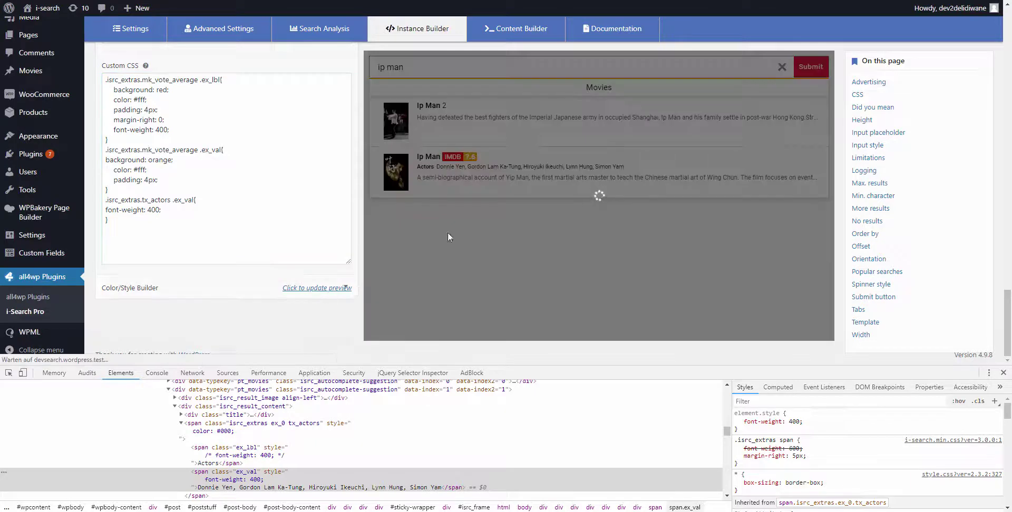
left_click(511, 67)
type("ip man")
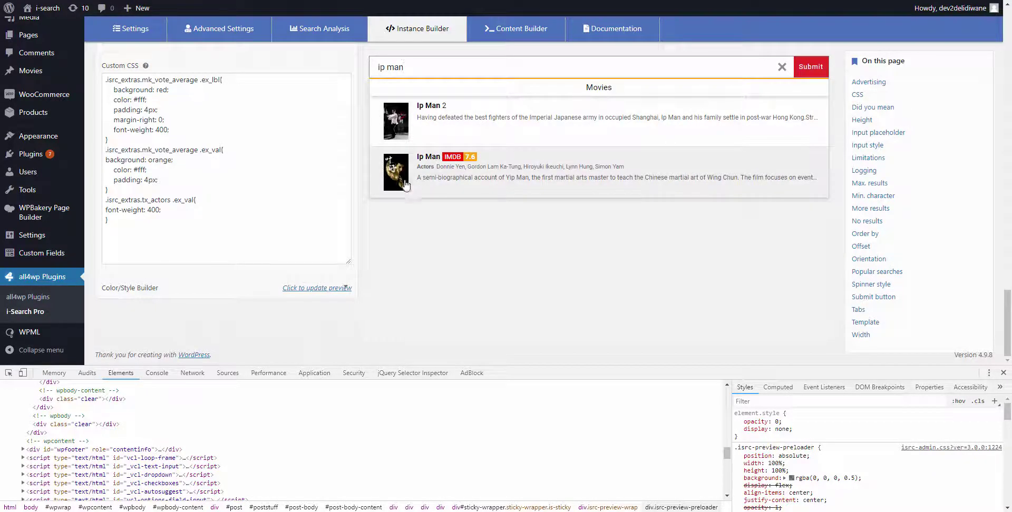
- Add a .isrc_extras.tx_actors rule with color:#000 above the existing .isrc_extras.tx_actors .ex_val rule in the Custom CSS
left_click_drag(171, 200, 104, 202)
key("ctrl+c")
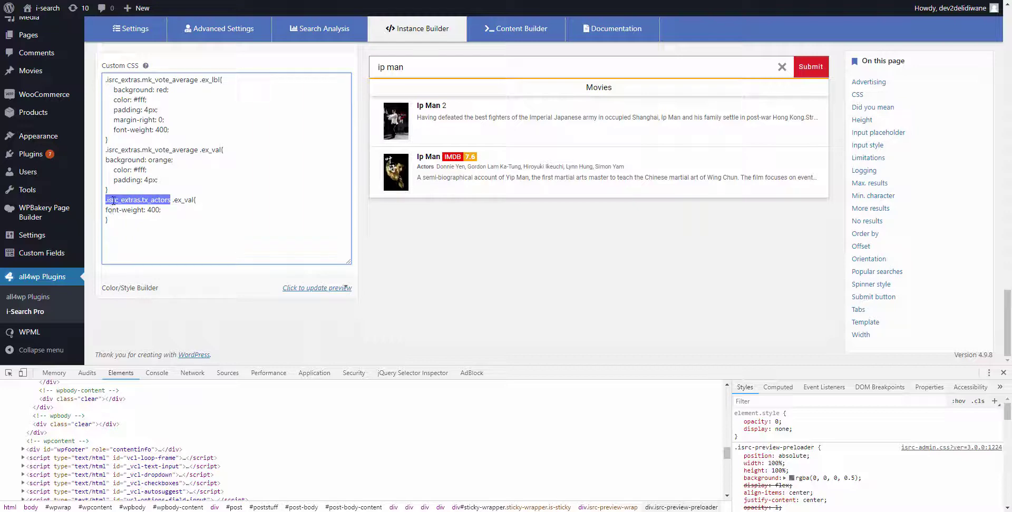
left_click(116, 190)
key("Return")
key("ctrl+v")
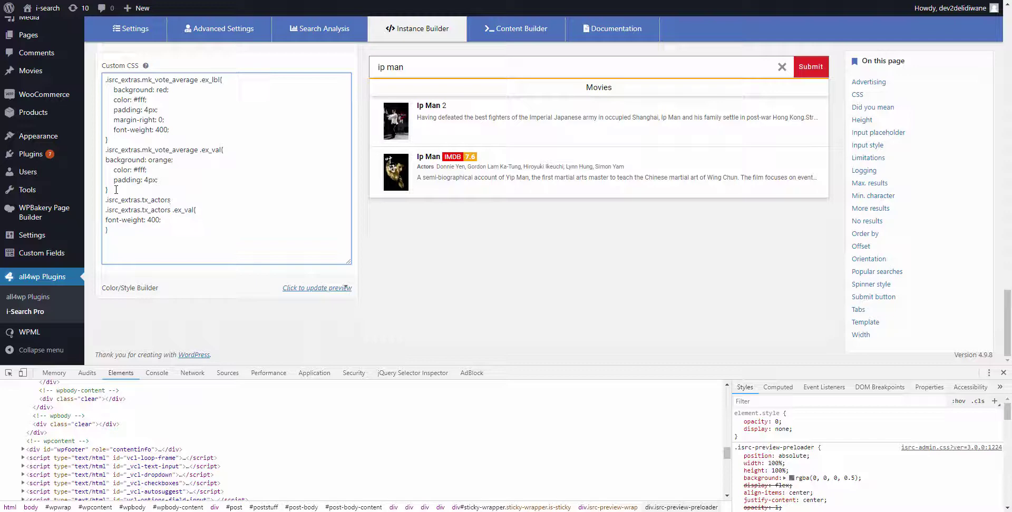
type("{")
key("Return")
type("}")
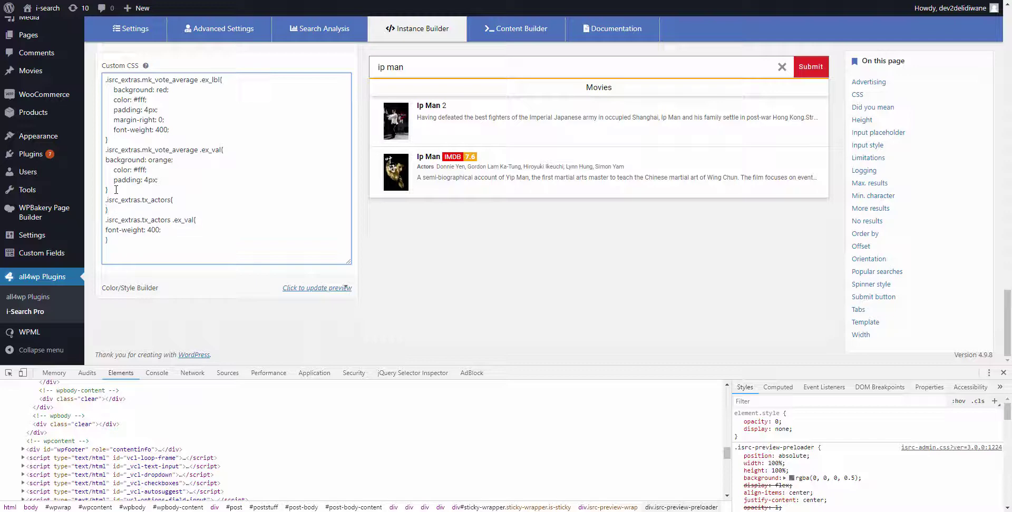
type("olor:#000")
key("Return")
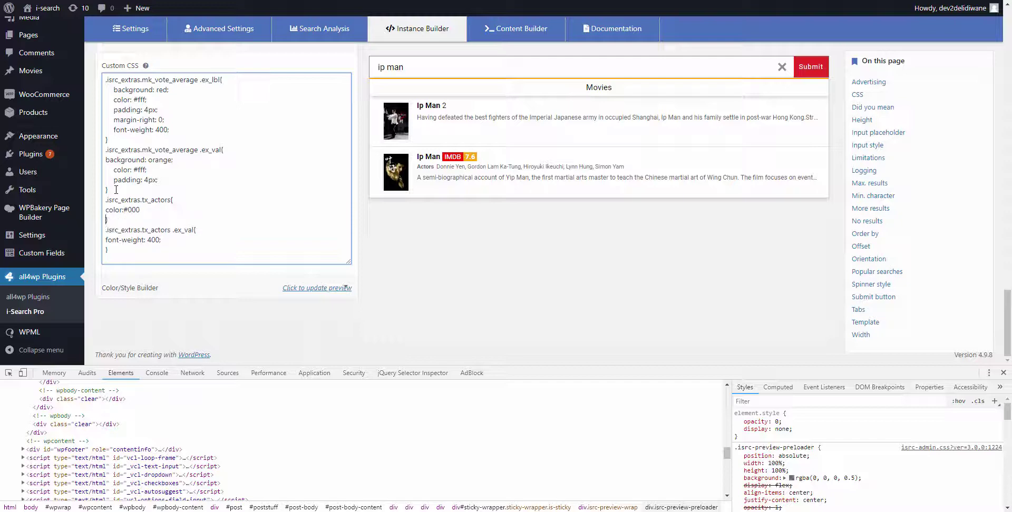
- Refresh the preview with the new actors colour, search it for "ip man" and save the instance
left_click(314, 288)
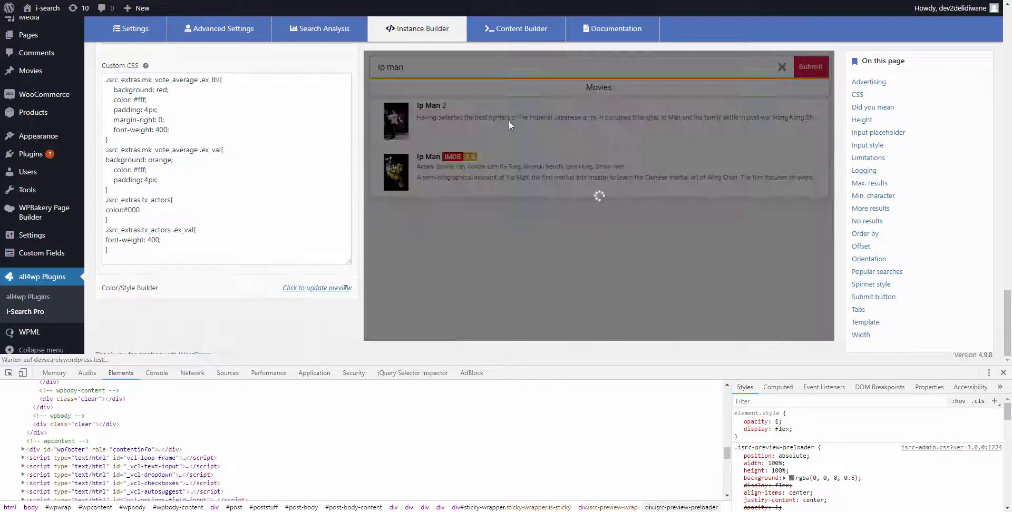
left_click(530, 71)
type("ip man")
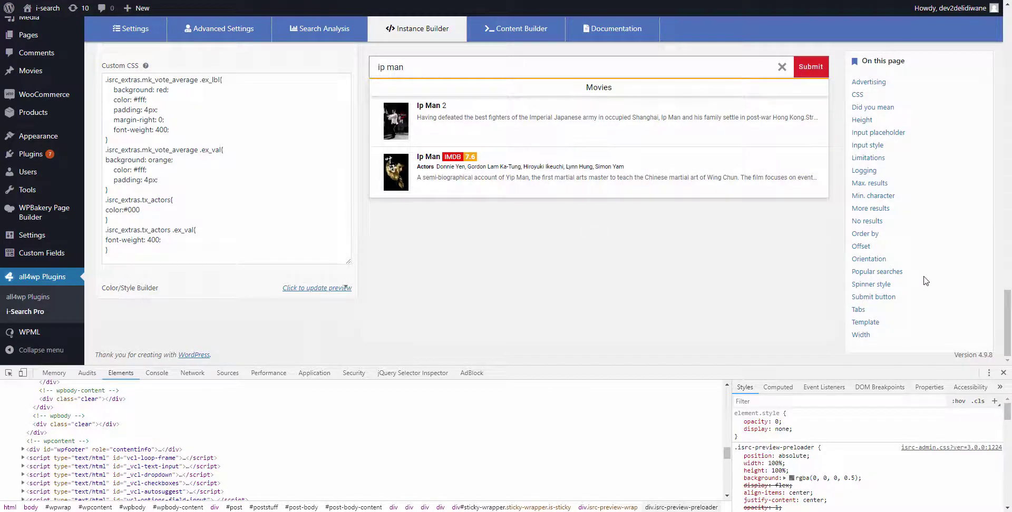
scroll(926, 281, "up", 15)
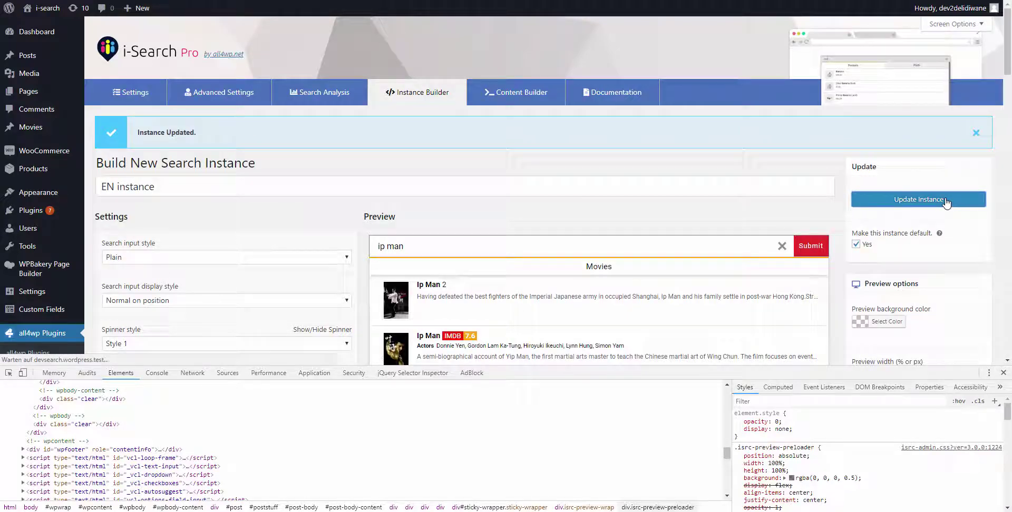
- In Content Builder, move the movies' vote_average to After Title below actors, save, and search the test shortcode page for "ip man"
key("ctrl+Tab")
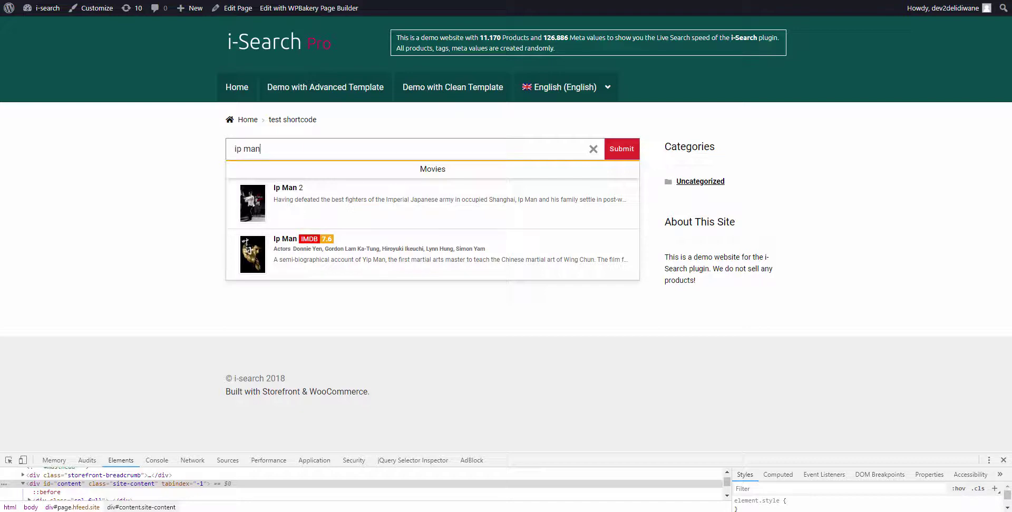
key("ctrl+Tab")
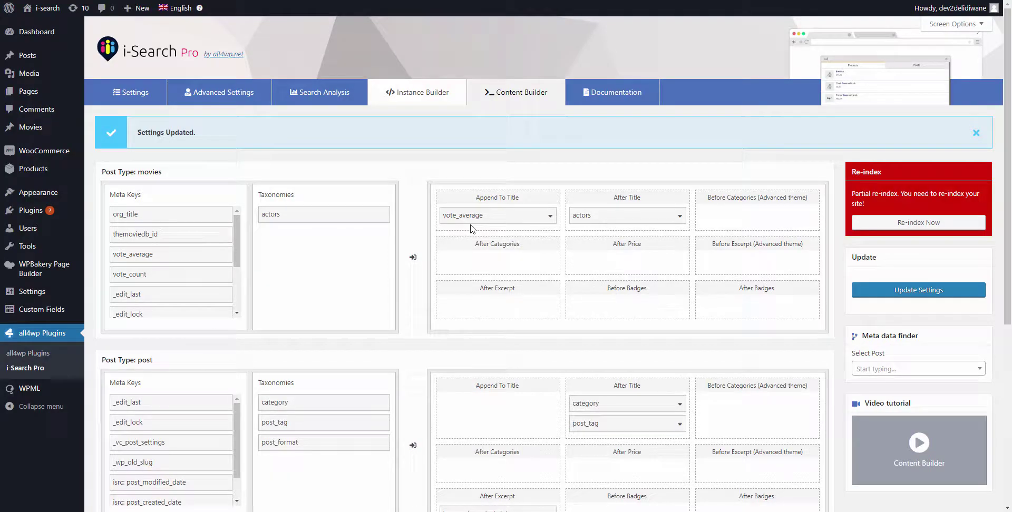
left_click_drag(473, 218, 606, 234)
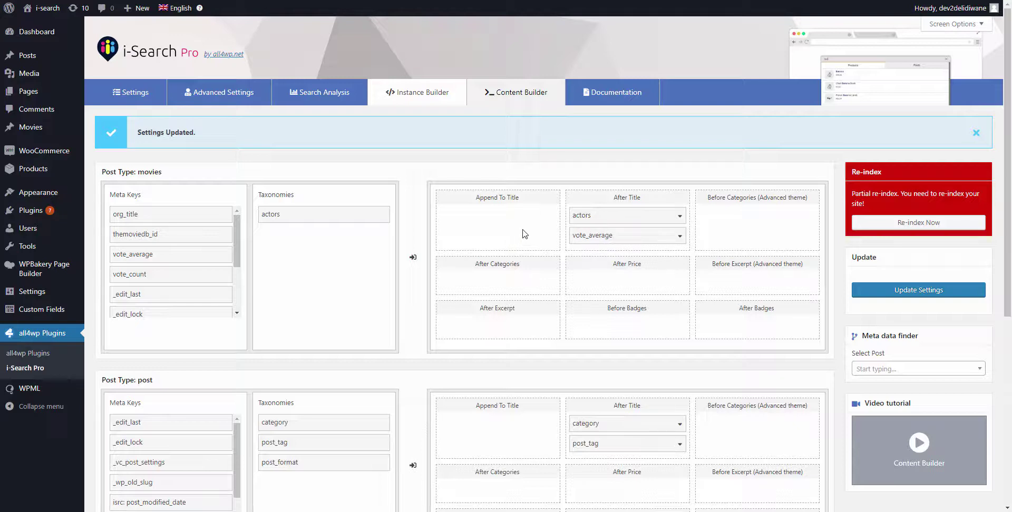
left_click(928, 295)
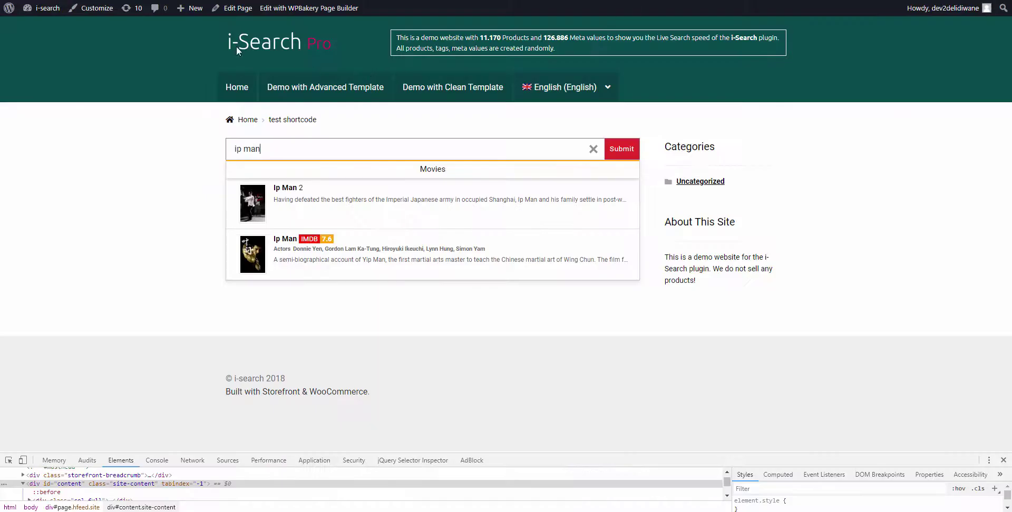
left_click(331, 149)
type("ip man")
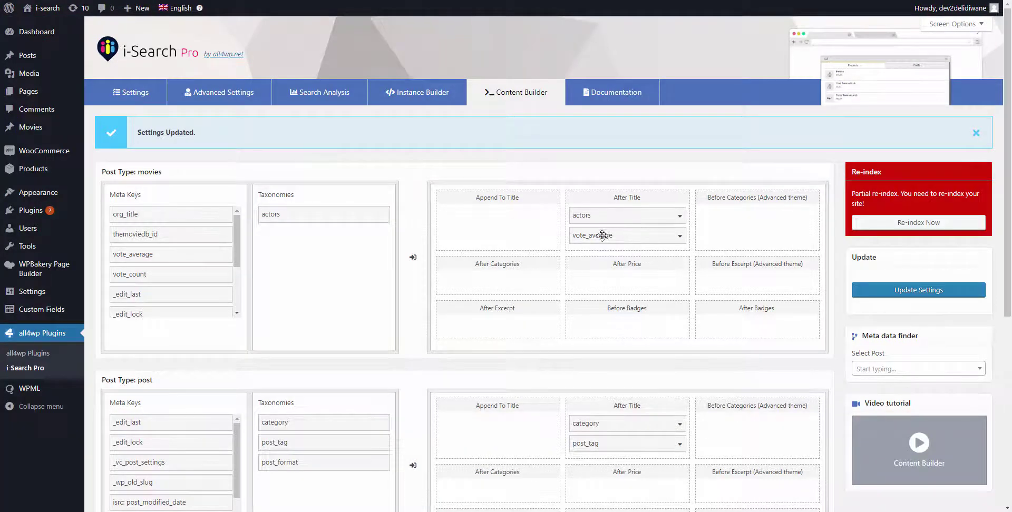
- Reorder vote_average above actors in the movies' After Title area, save the settings, and search the reloaded test page for "ip man"
left_click_drag(602, 235, 625, 218)
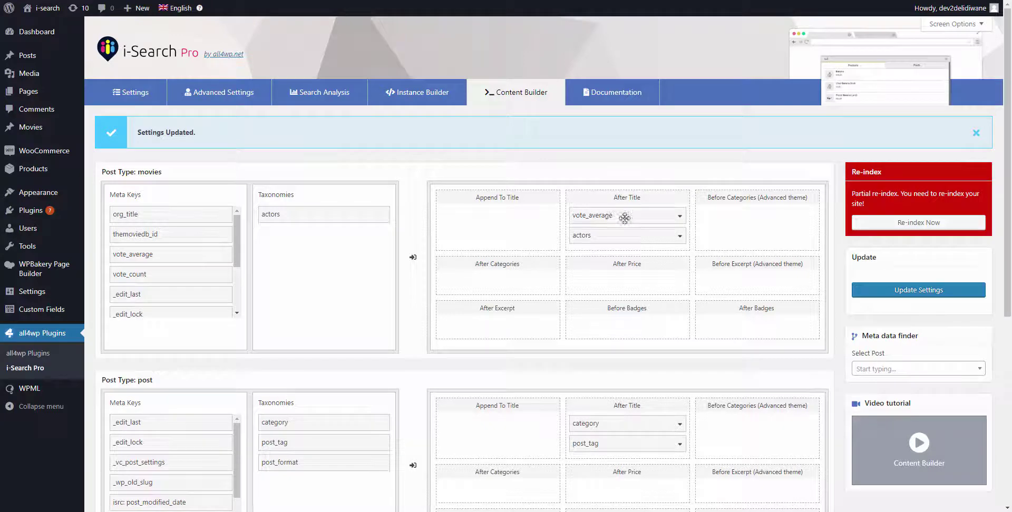
left_click(910, 293)
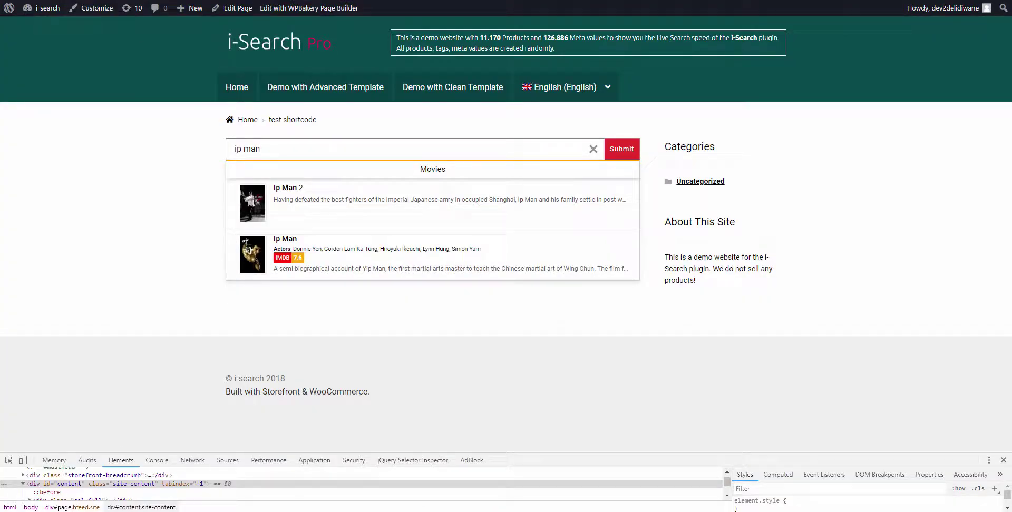
key("F5")
left_click(319, 146)
type("ip m")
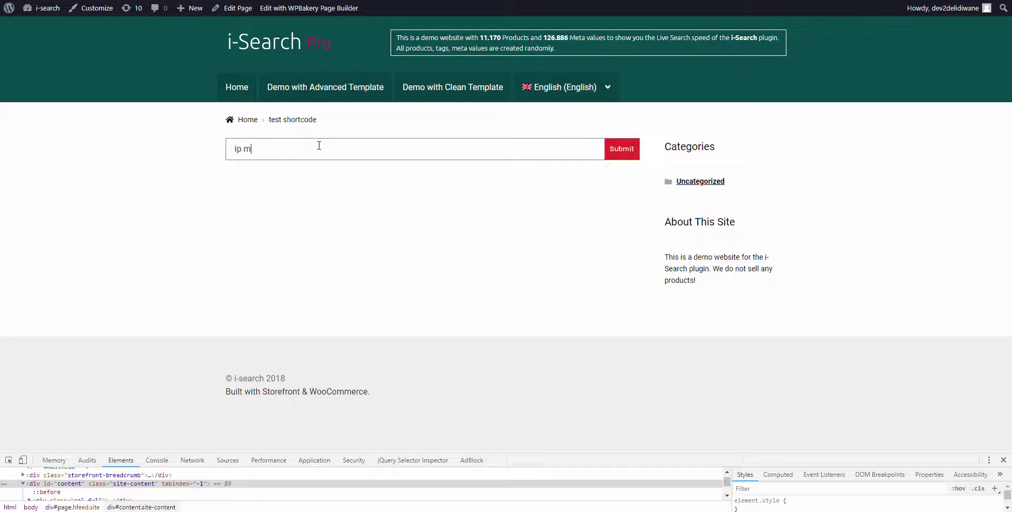
type("an")
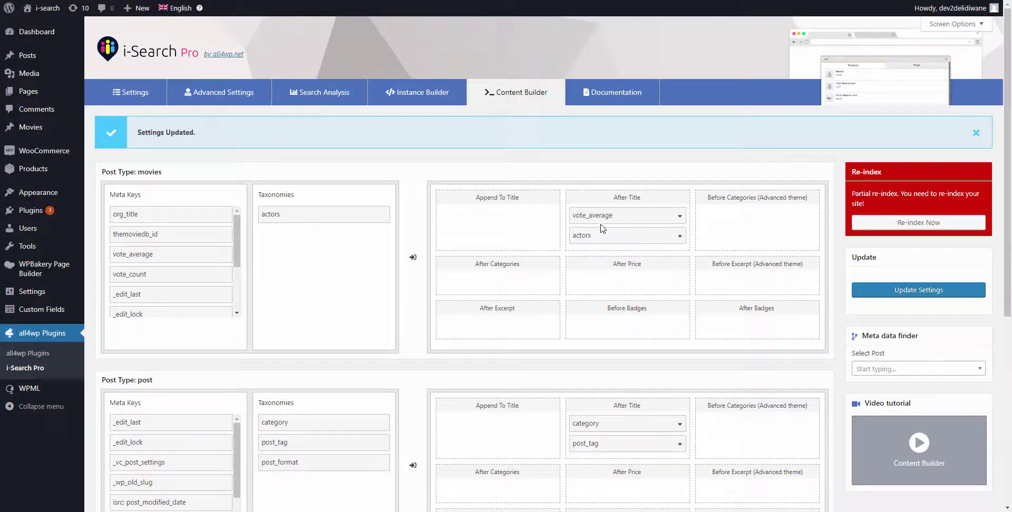
- Move the movies' vote_average to the Before Badges area, save the settings, and check the test page with an "ip man" search
left_click_drag(593, 216, 606, 307)
left_click(867, 290)
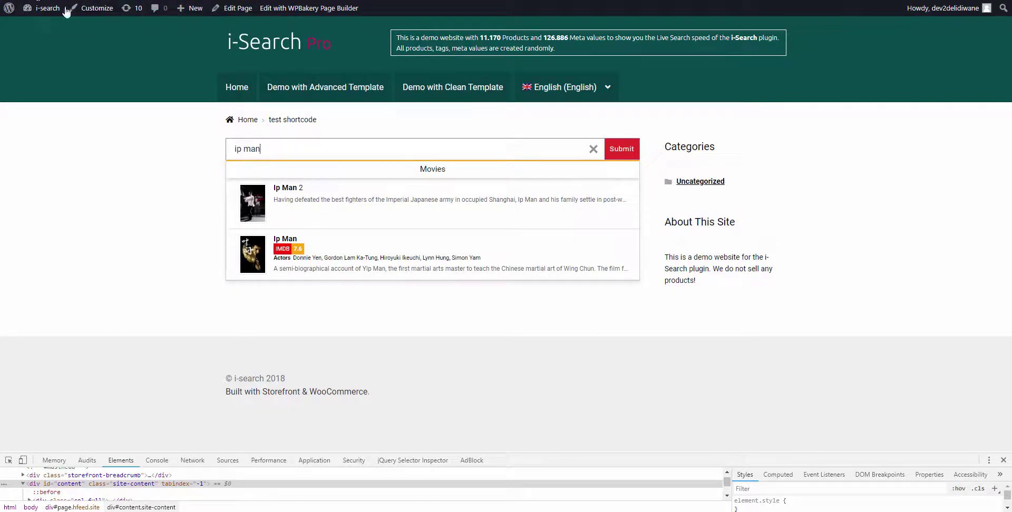
left_click(339, 148)
type("ip man")
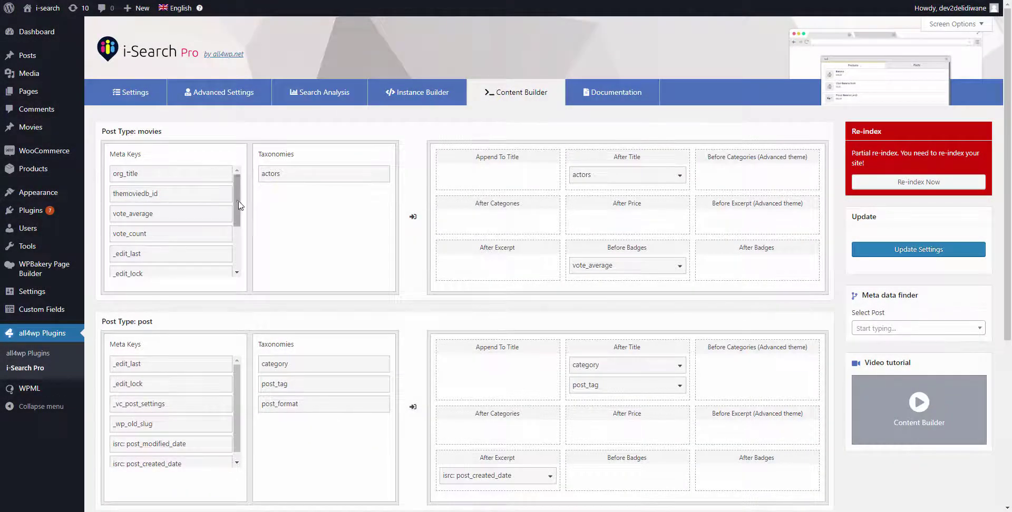
- Look through the whole list of meta keys available for the movies post type
scroll(201, 237, "down", 3)
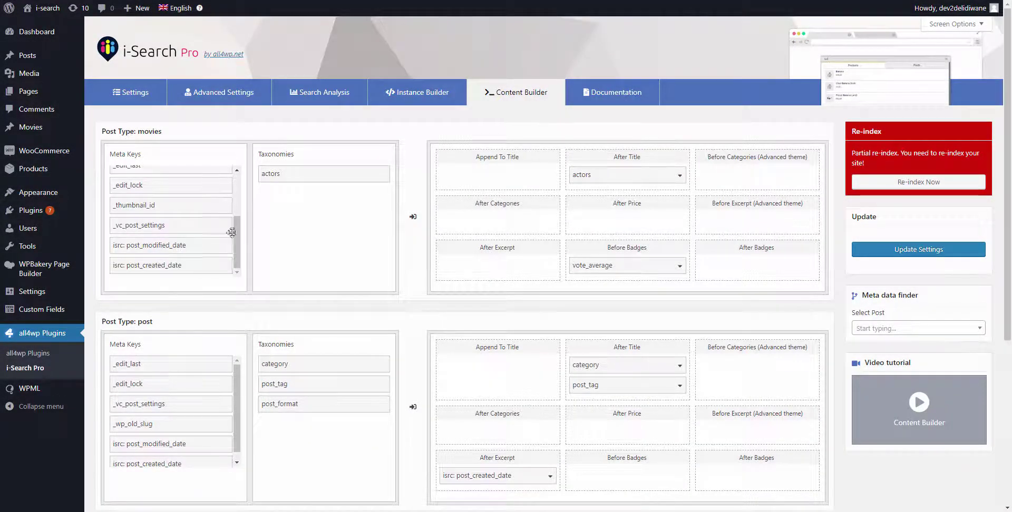
left_click_drag(237, 233, 239, 191)
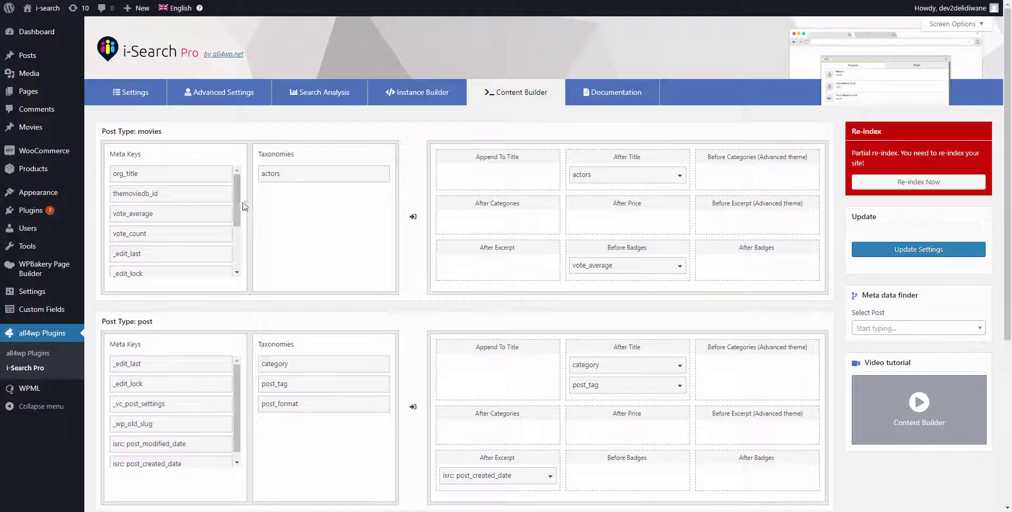
left_click_drag(239, 216, 235, 256)
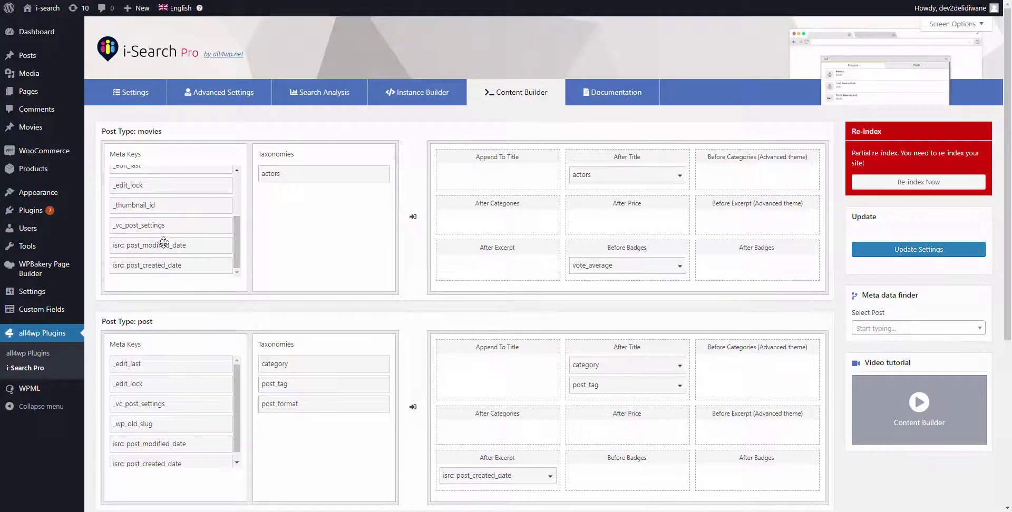
left_click_drag(235, 251, 236, 176)
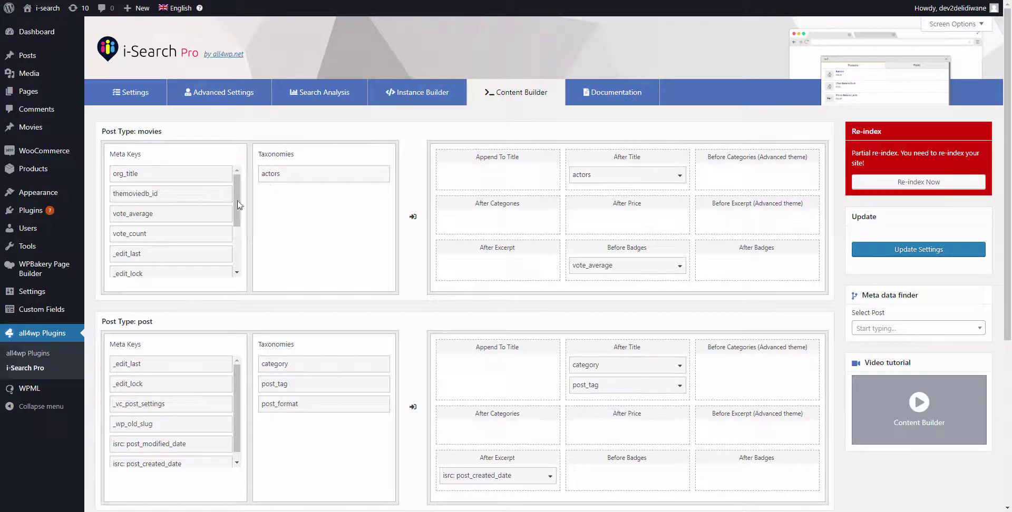
left_click_drag(238, 204, 237, 247)
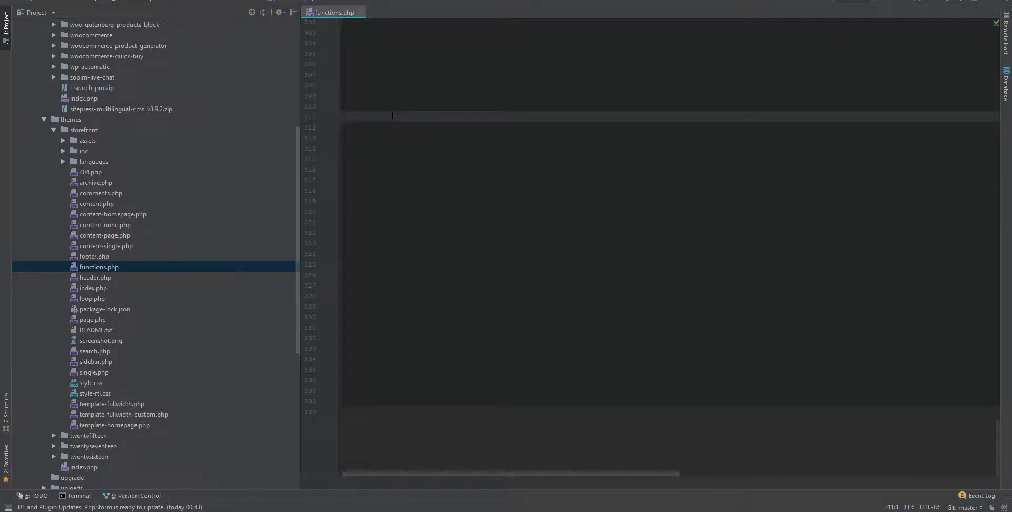
- In PhpStorm, start an add_filter() call in the storefront theme's functions.php with the hook 'isearch_cb_add_extra_meta_data'
type("add_filte")
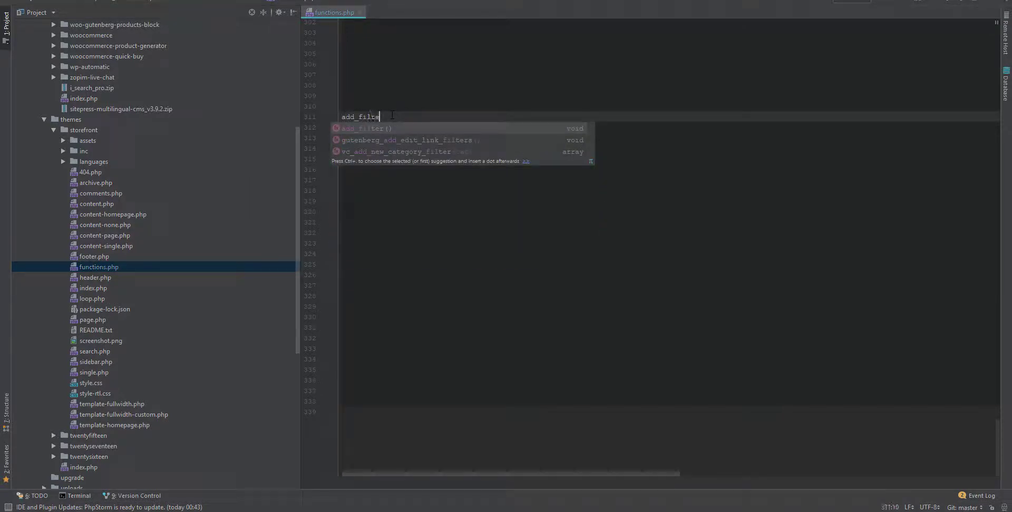
type("r")
key("Return")
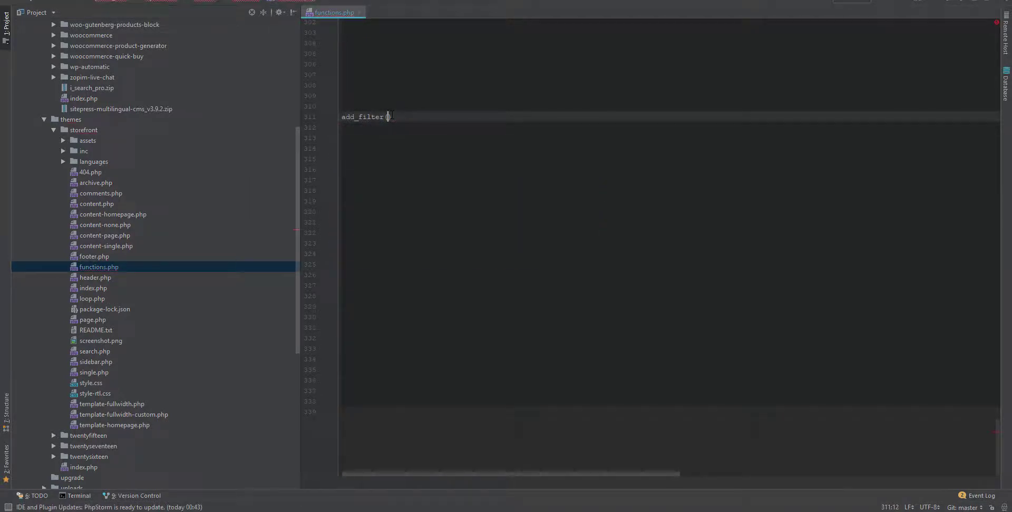
type("'")
type("tsearch")
type("_cb_add_Ext")
type("ra_meta")
type("_data")
left_click(459, 118)
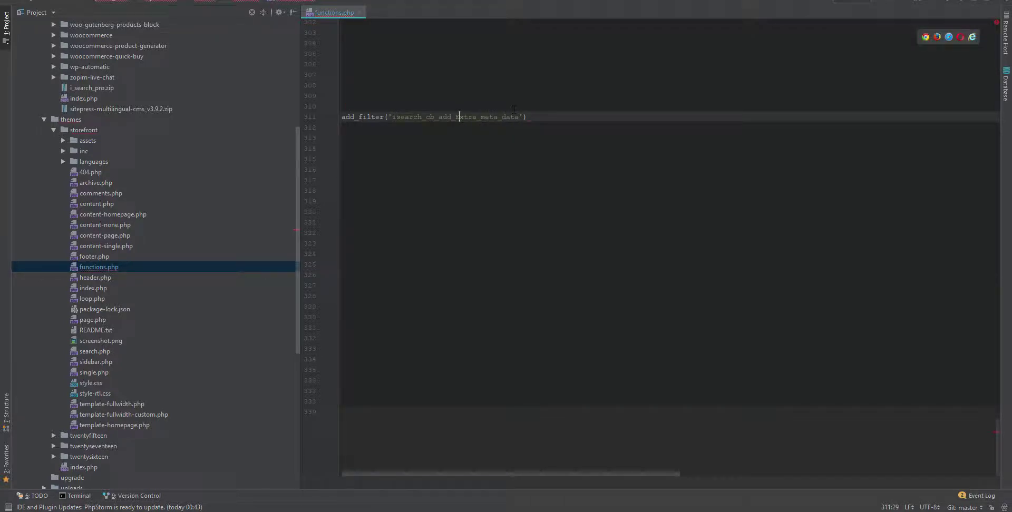
key("BackSpace")
type("e")
- Complete the add_filter call with the callback 'tutorial_meta_add', priority 10 and 2 accepted arguments, ending it with a semicolon
left_click(523, 116)
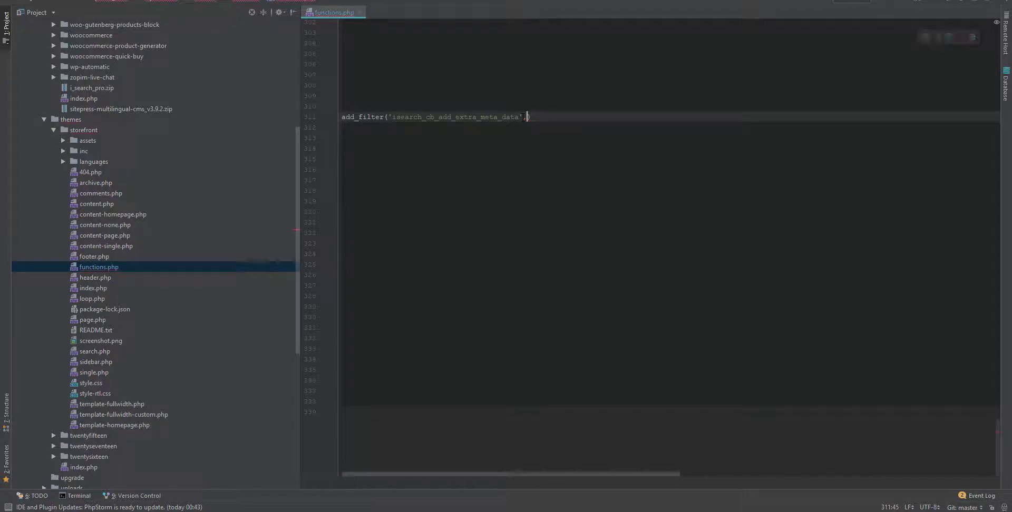
type(", '")
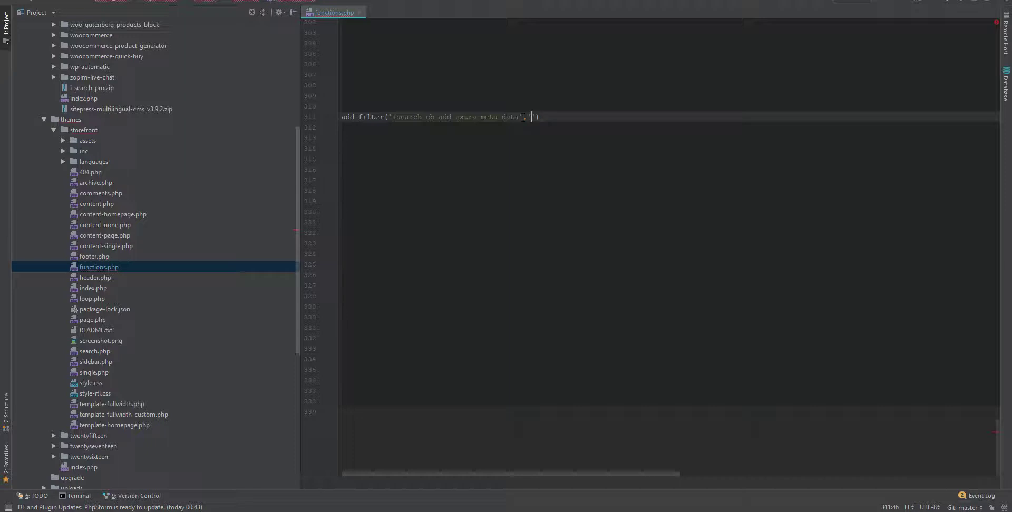
type("tutori")
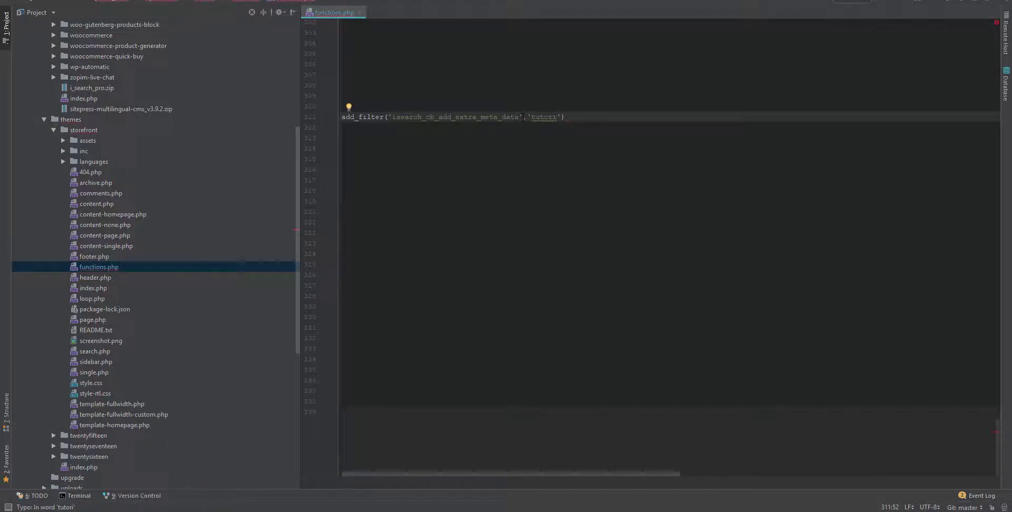
type("al_meta_")
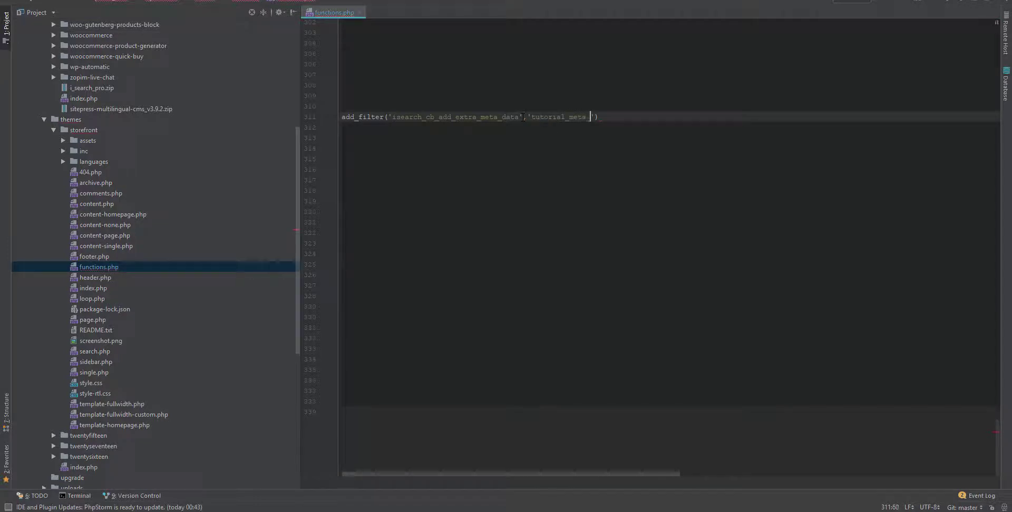
type("add',10,")
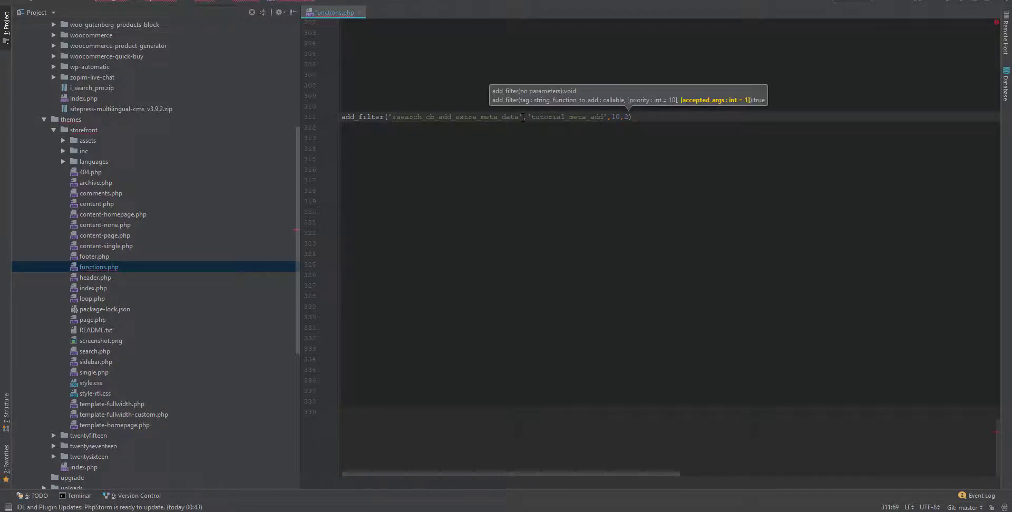
type("2")
key("End")
type(";")
- Declare an empty function tutorial_meta_add() with braces on line 307, above the add_filter call
left_click(357, 69)
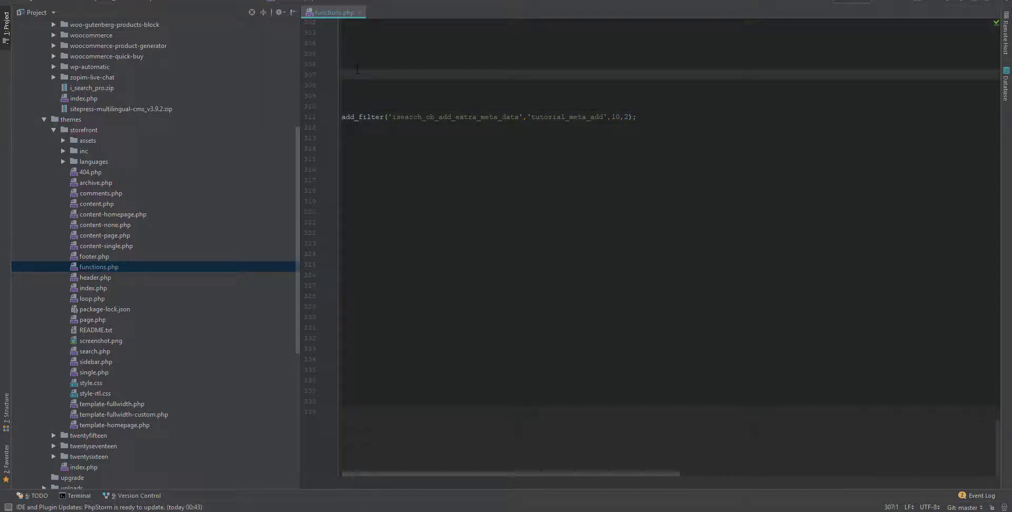
type("functi")
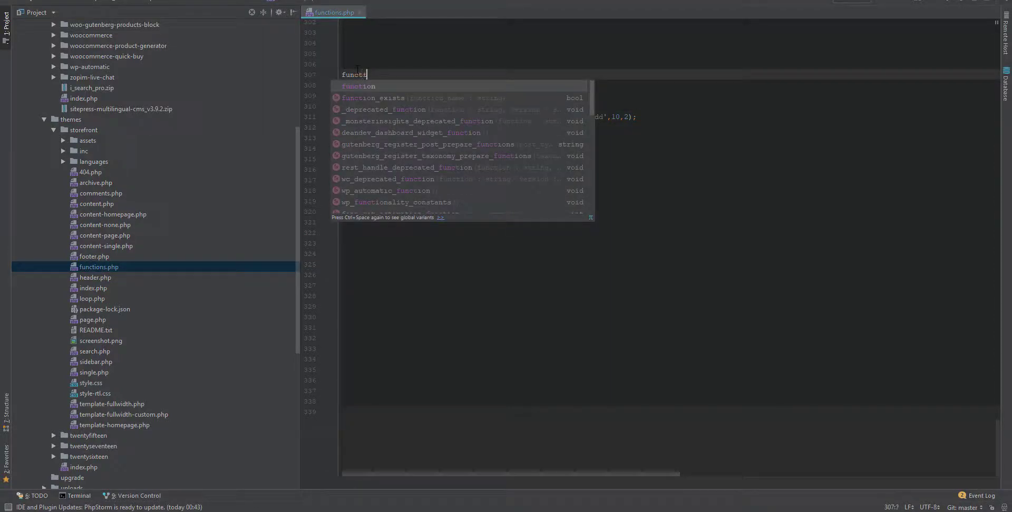
type("on tutorial_meta_add()")
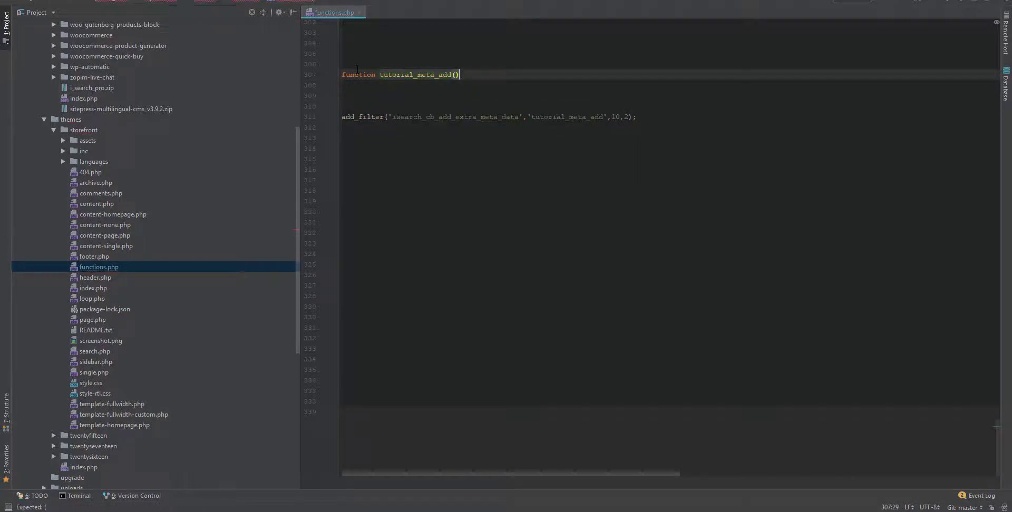
type("{")
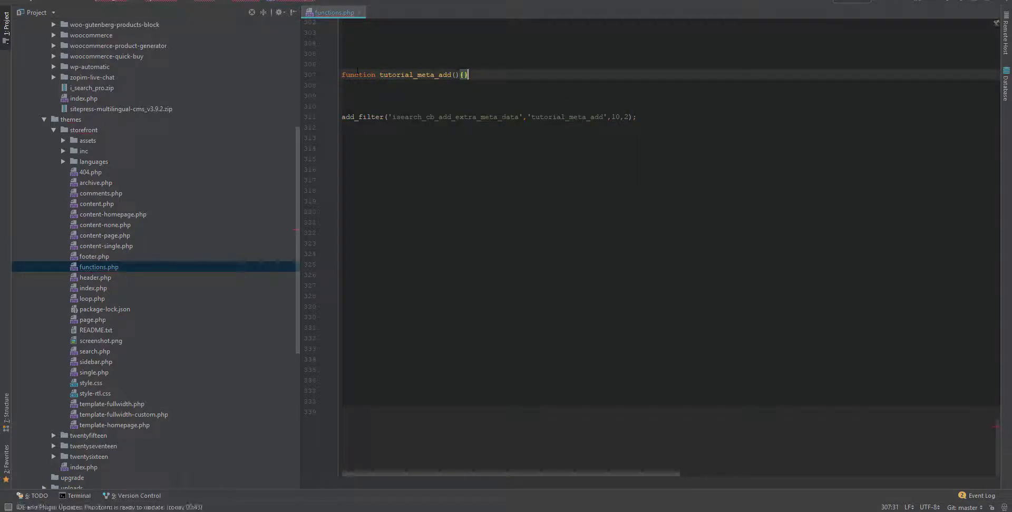
- Open the tutorial_meta_add() body across separate lines and give the function the parameters $meta_data and $post_type
key("Return")
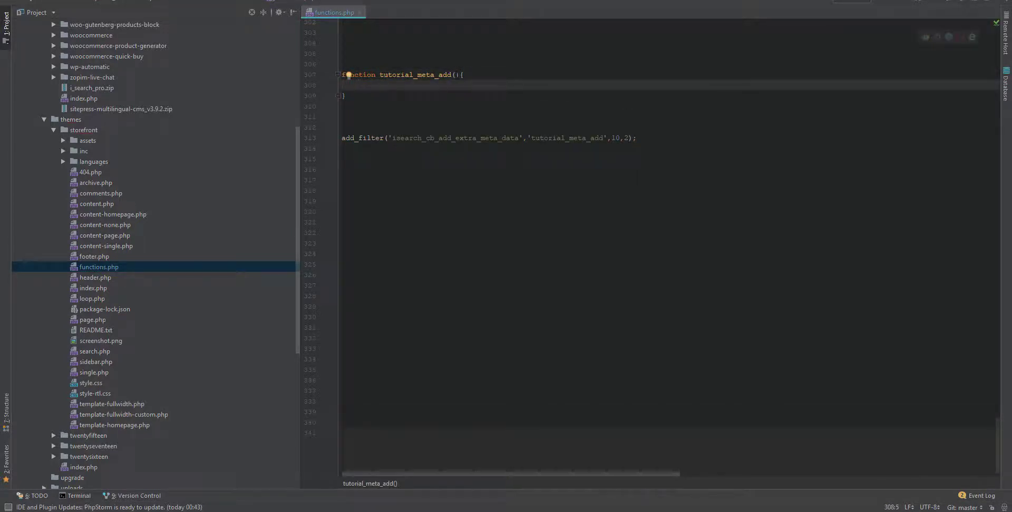
left_click(454, 74)
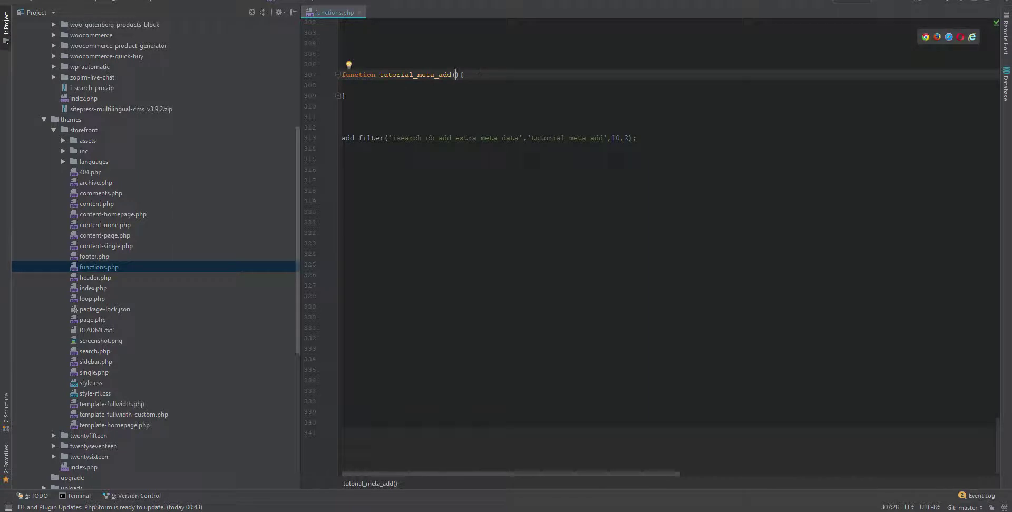
type("$mme")
type("ta")
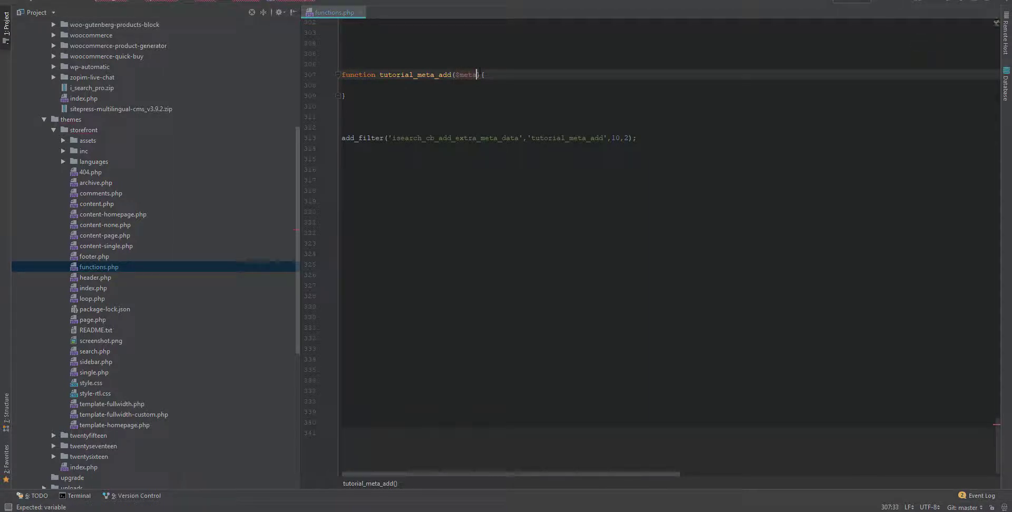
type("_data,")
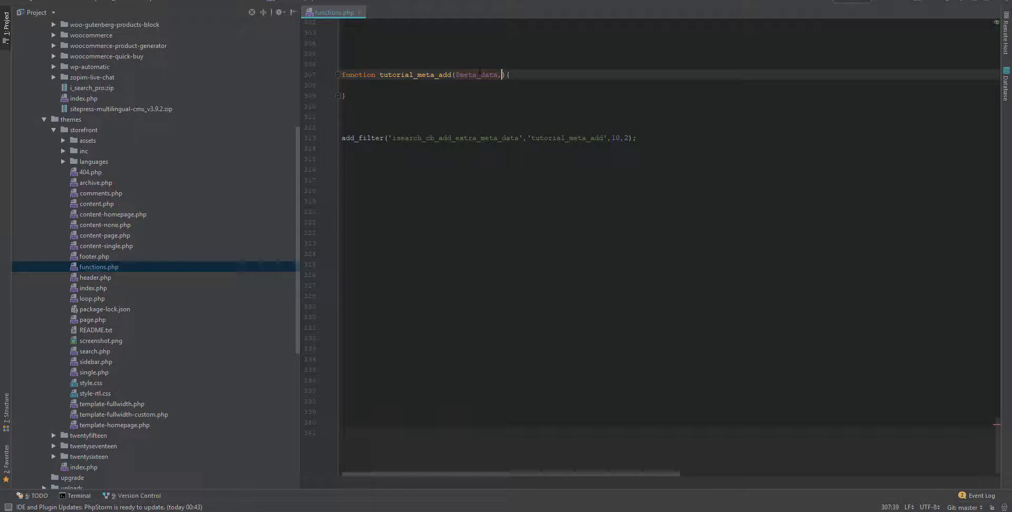
type("$post")
type("t")
key("BackSpace")
type("_type")
key("Right")
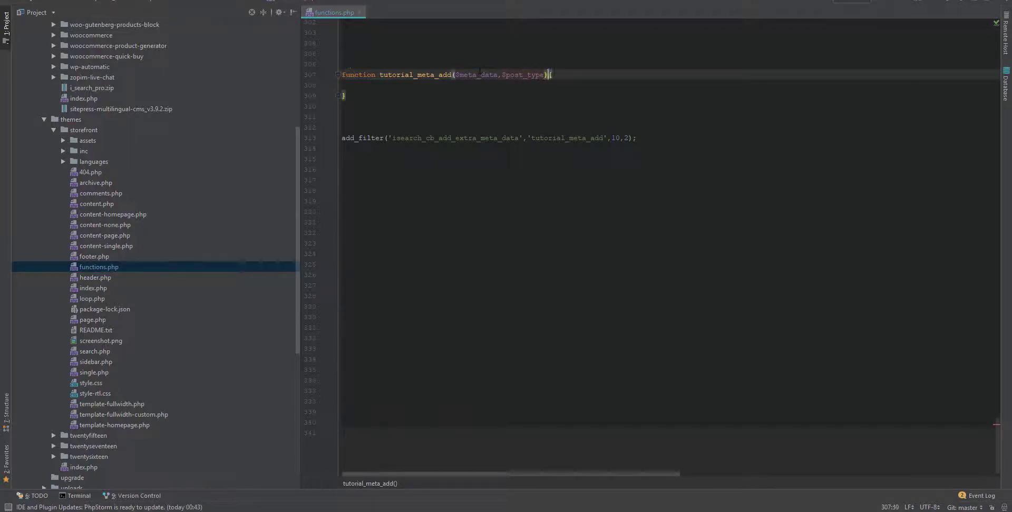
- In the function body, append 'my_custom_key' to the $meta_data array and return $meta_data
key("Return")
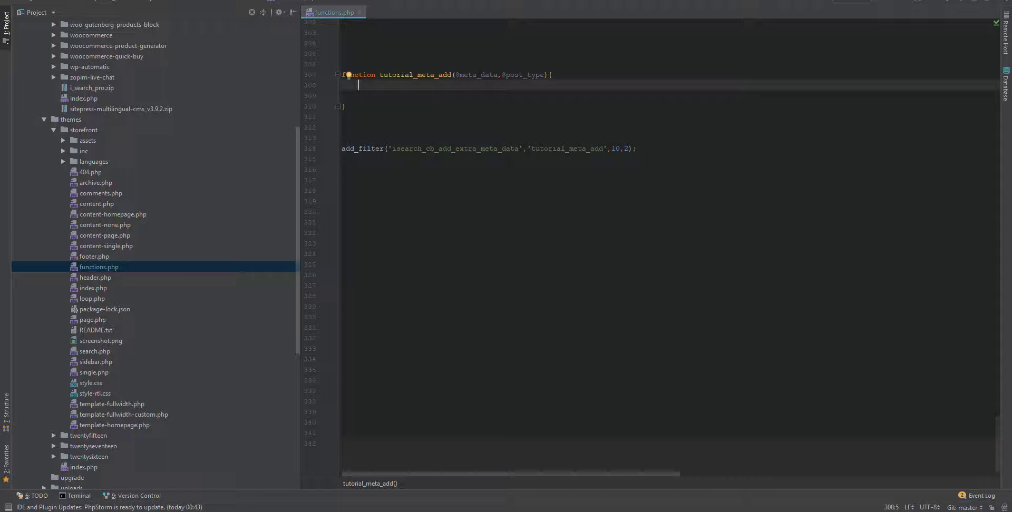
type("$meta_data")
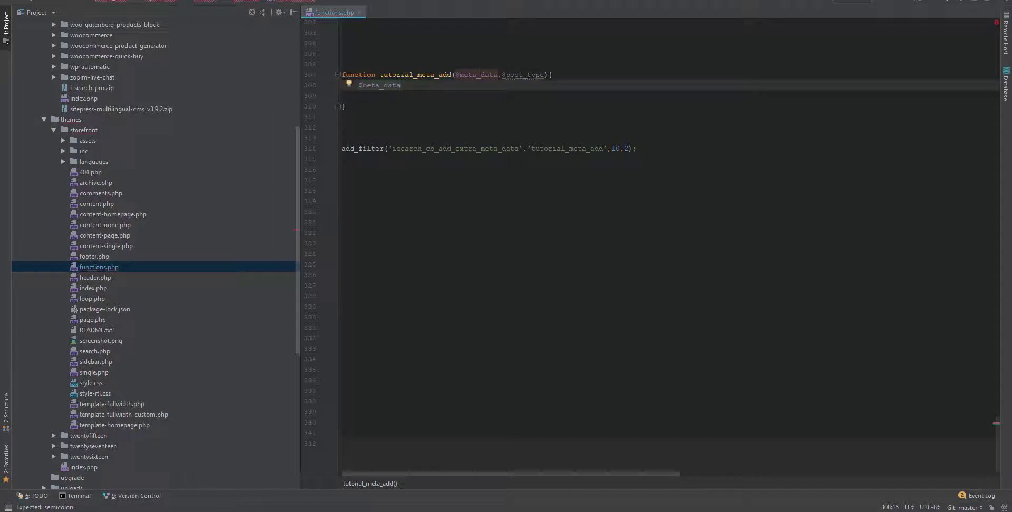
type("[] = ")
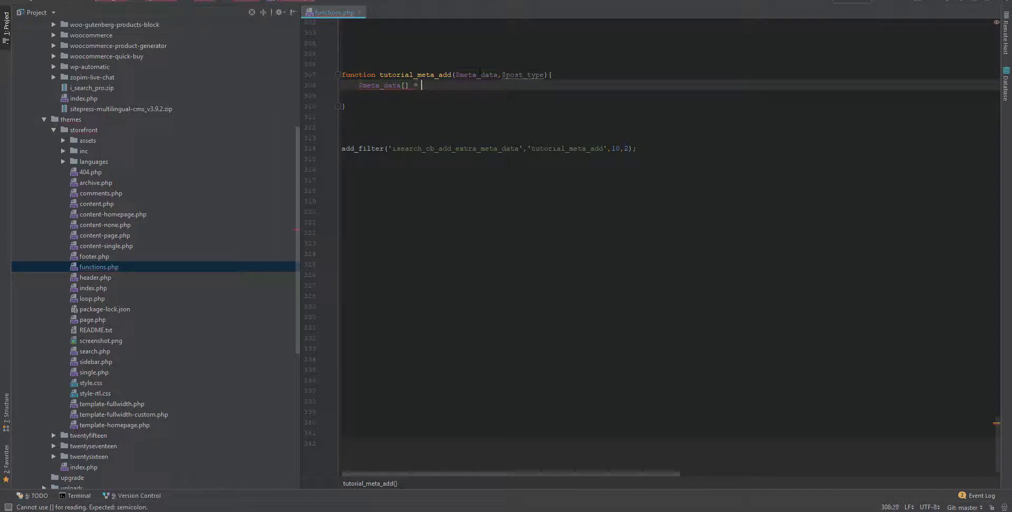
type("''mt")
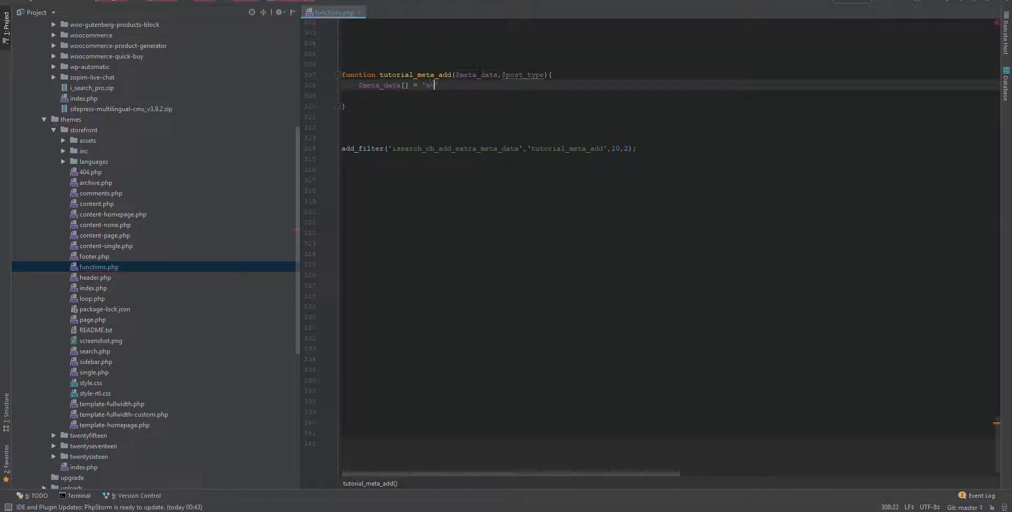
type("y custom k")
key("BackSpace")
key("BackSpace")
key("BackSpace")
type("y_custom_key';")
key("Return")
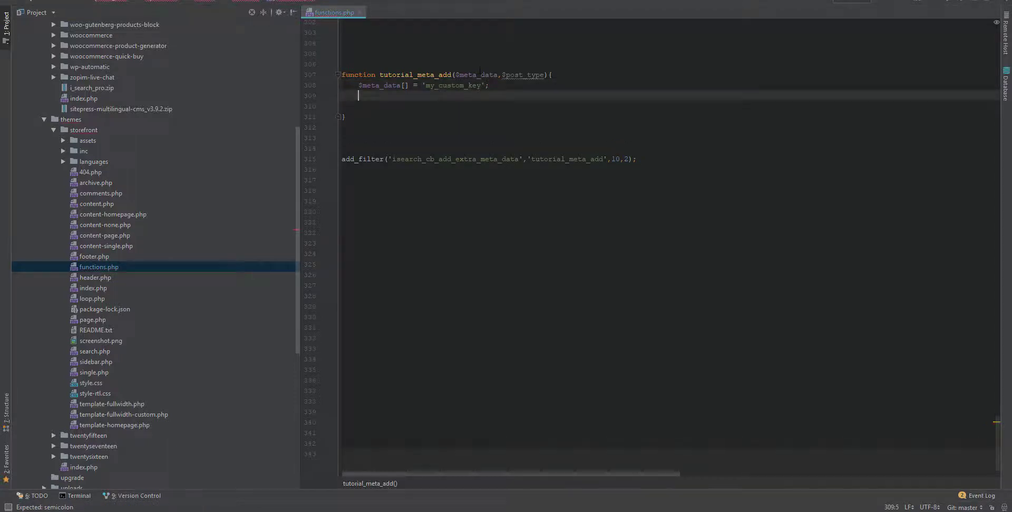
type("return $meta_data")
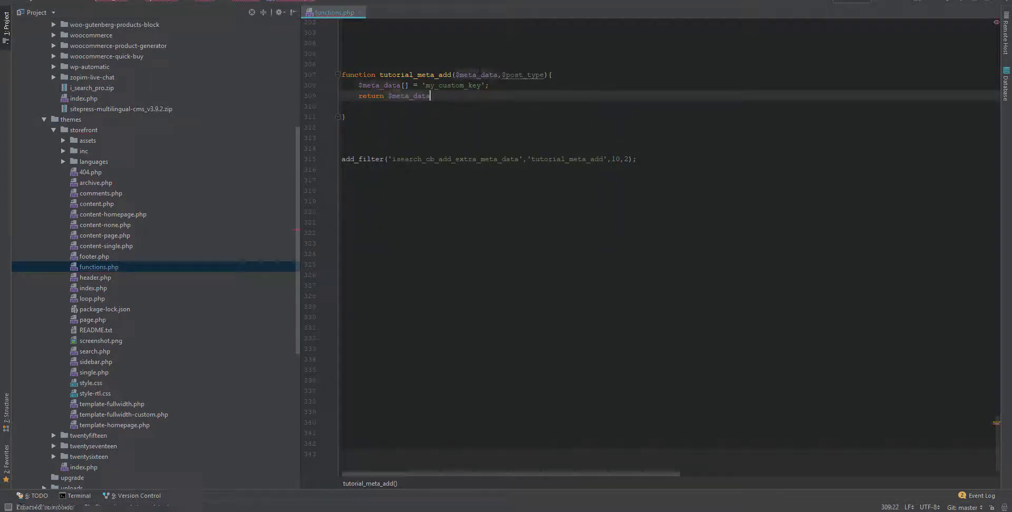
type(";")
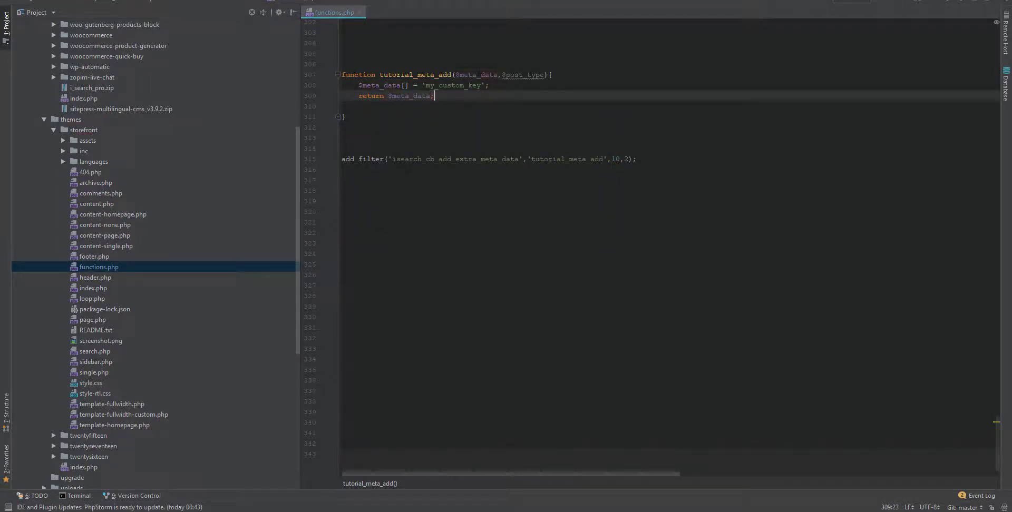
- Switch to the browser and look for my_custom_key in the Content Builder's Meta Keys lists for the movies and post types
key("alt+Tab")
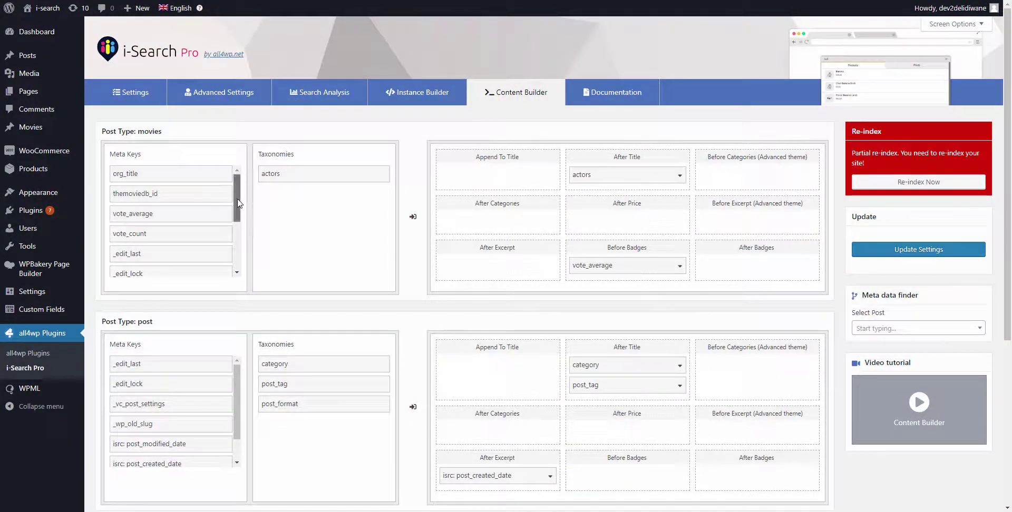
scroll(238, 203, "down", 3)
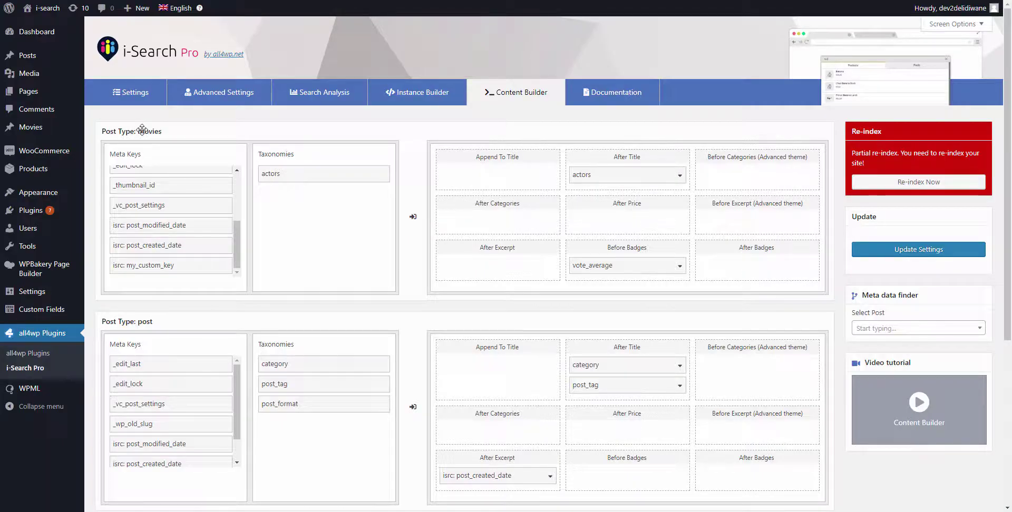
scroll(143, 129, "down", 3)
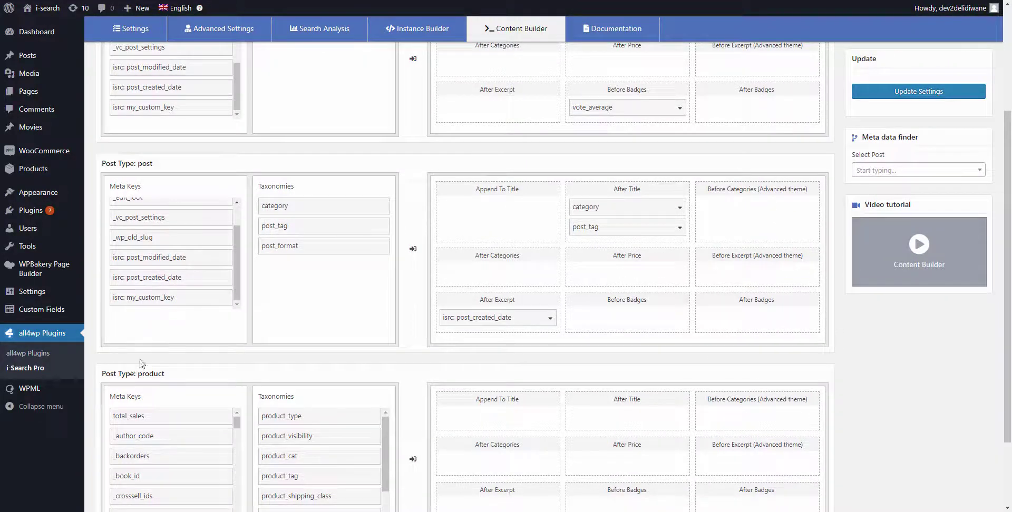
scroll(227, 303, "up", 5)
scroll(188, 217, "down", 1)
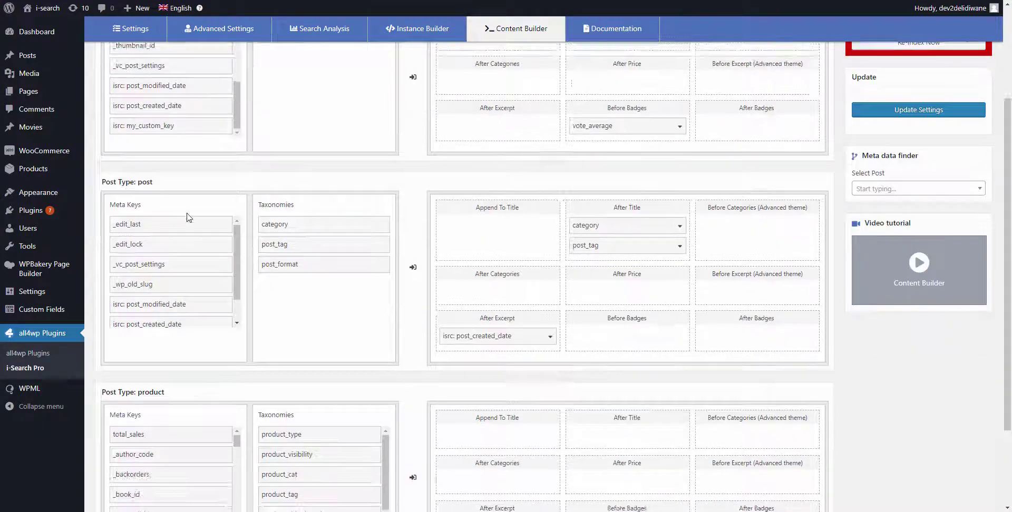
scroll(188, 217, "up", 1)
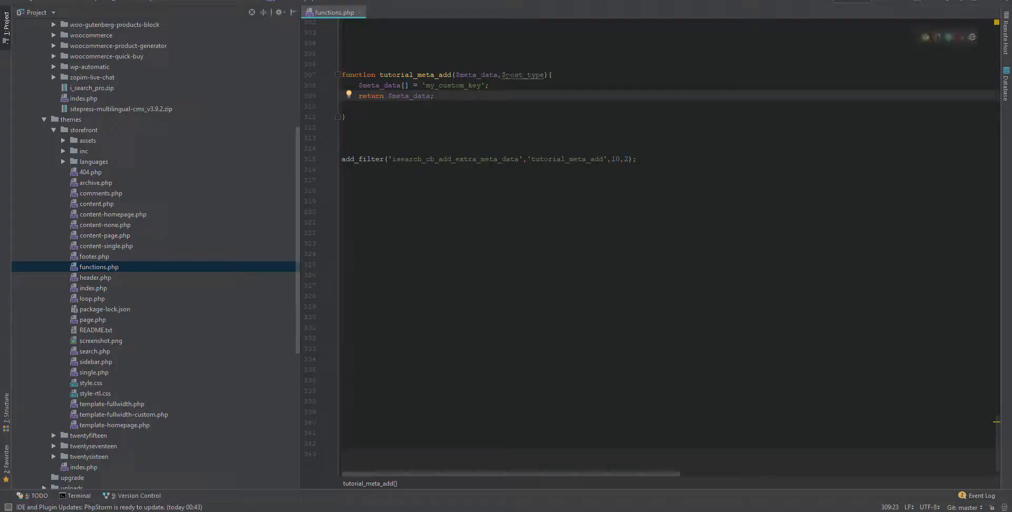
- Back in PhpStorm, add an if block testing $post_type == 'post' at the start of tutorial_meta_add()
left_click_drag(502, 75, 545, 74)
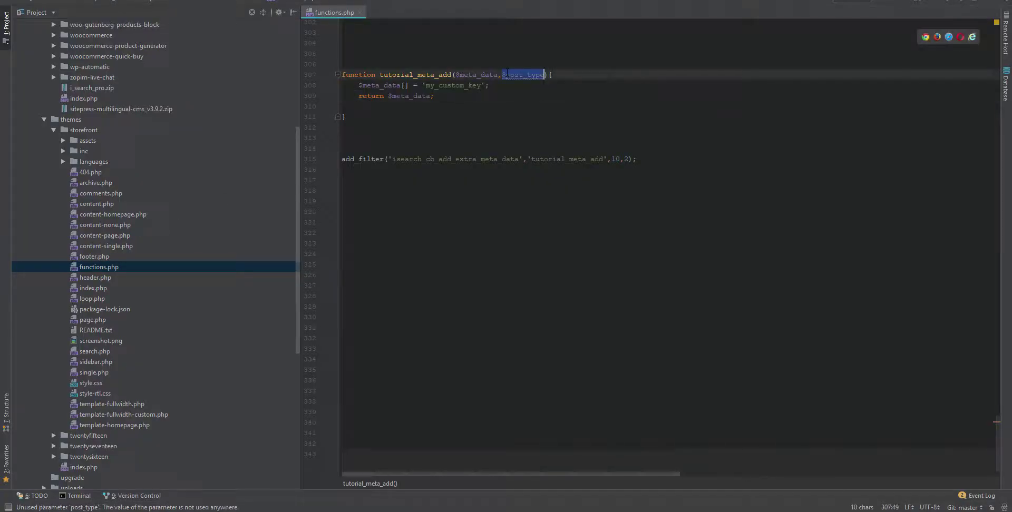
left_click(562, 74)
key("Return")
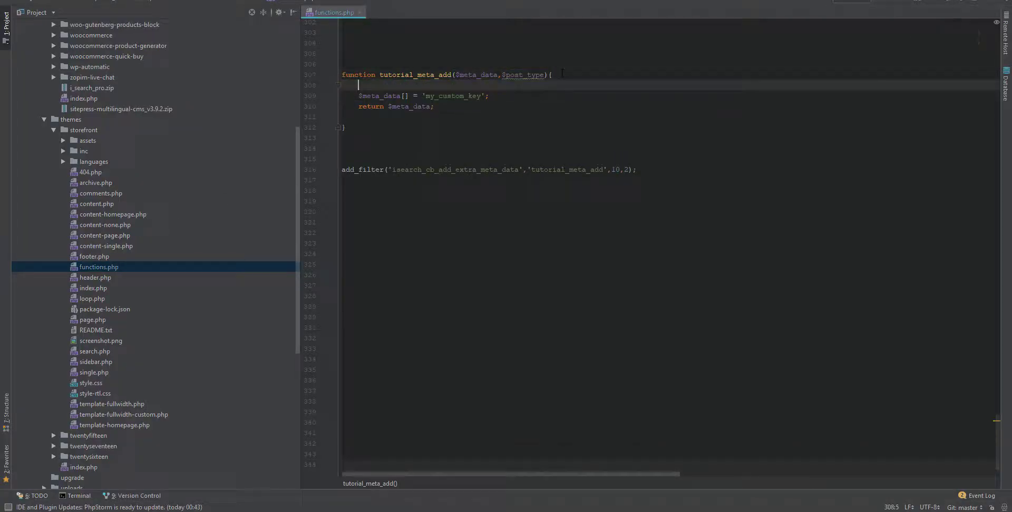
type("if($post_type")
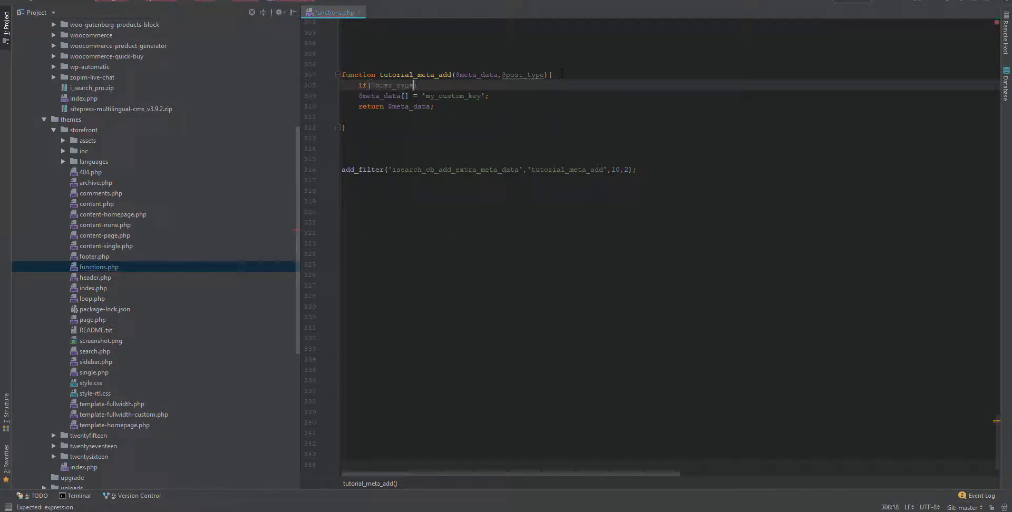
type(" == 'post')")
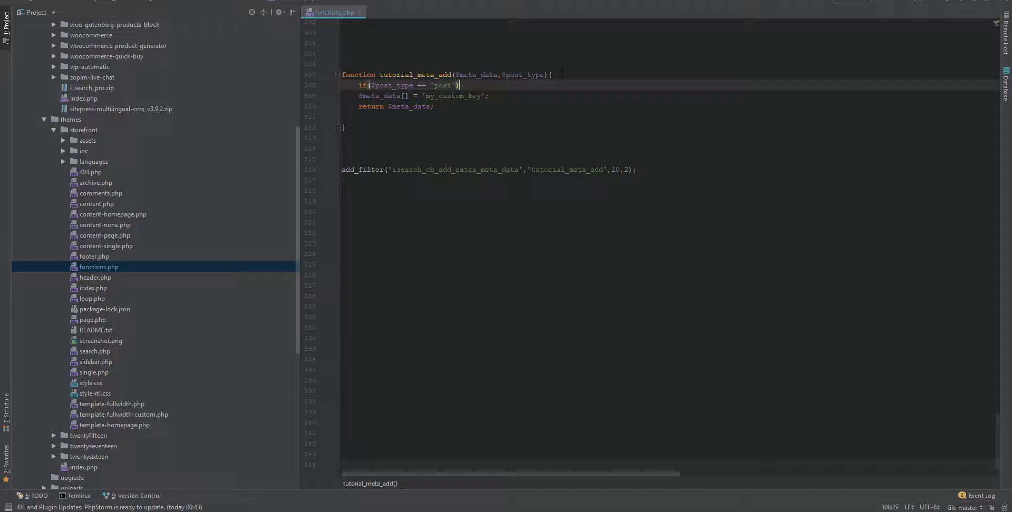
type("{")
key("Return")
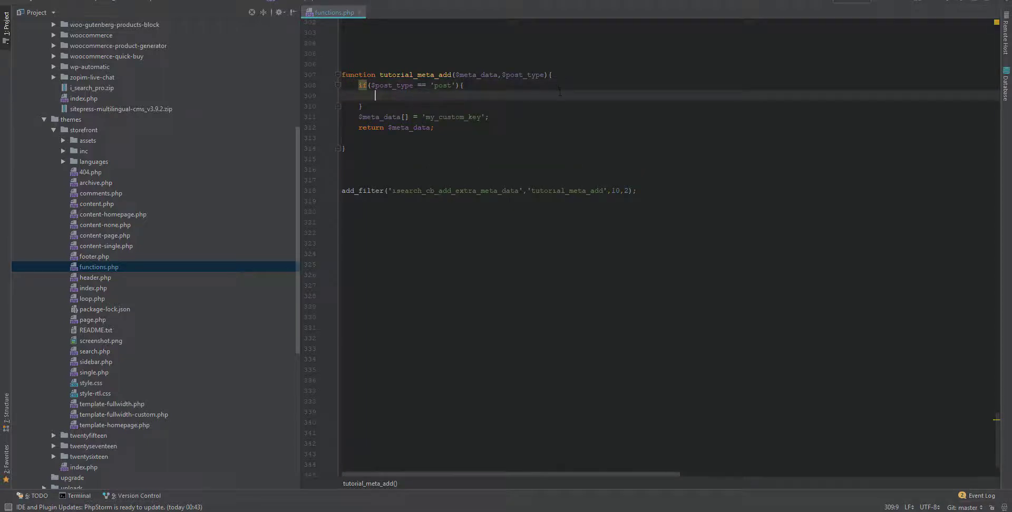
- Move the $meta_data[] = 'my_custom_key'; line inside the if block
triple_click(476, 117)
key("ctrl+x")
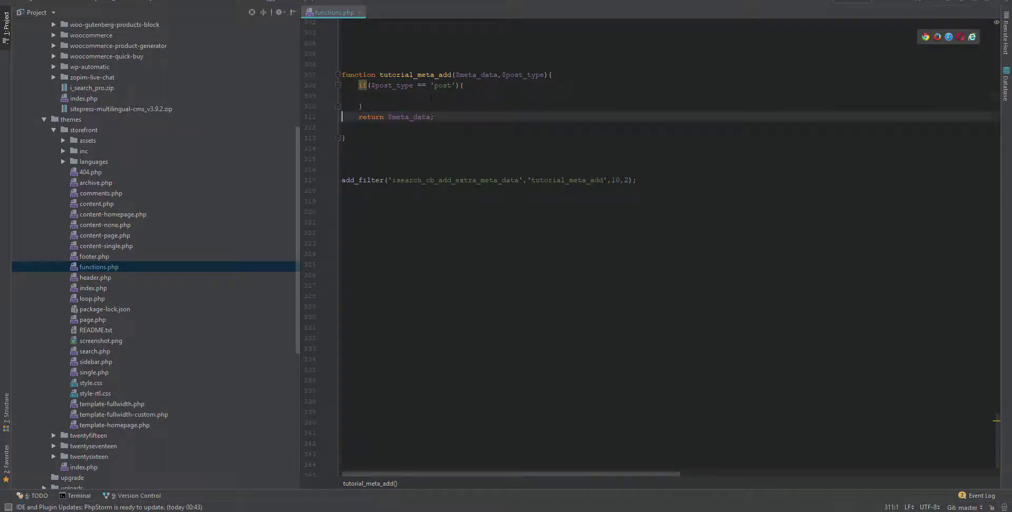
left_click(431, 97)
key("ctrl+v")
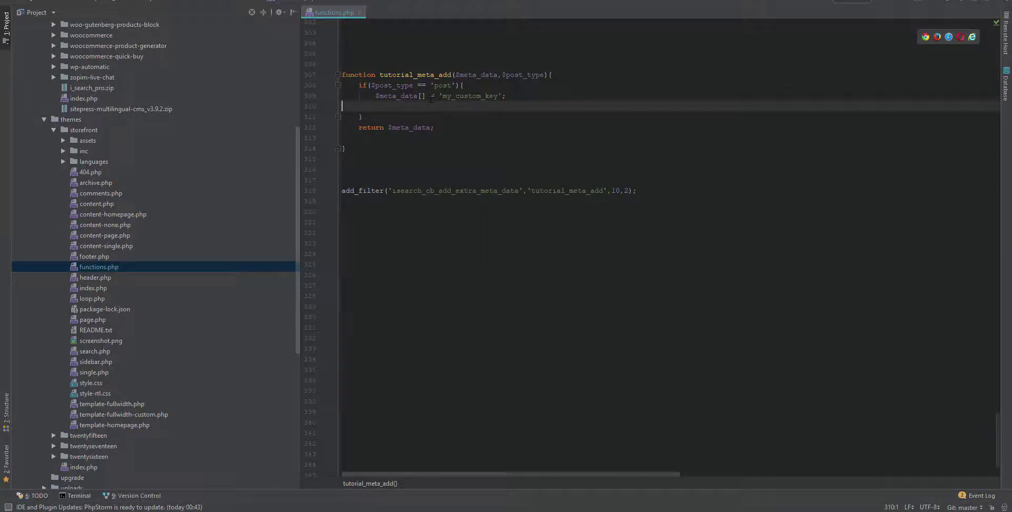
- Switch to the browser and compare the movies and post Meta Keys lists to see which types offer the custom key
key("alt+Tab")
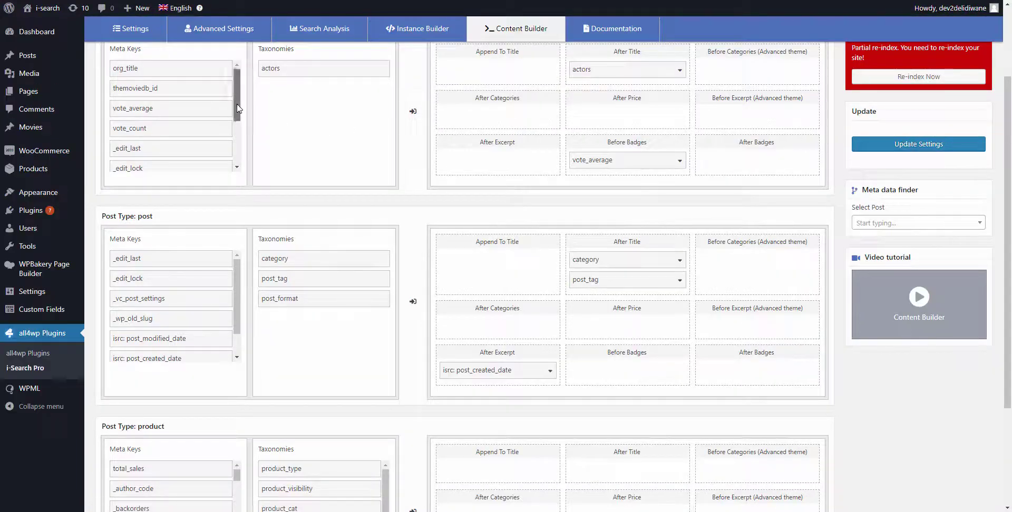
left_click_drag(238, 108, 238, 161)
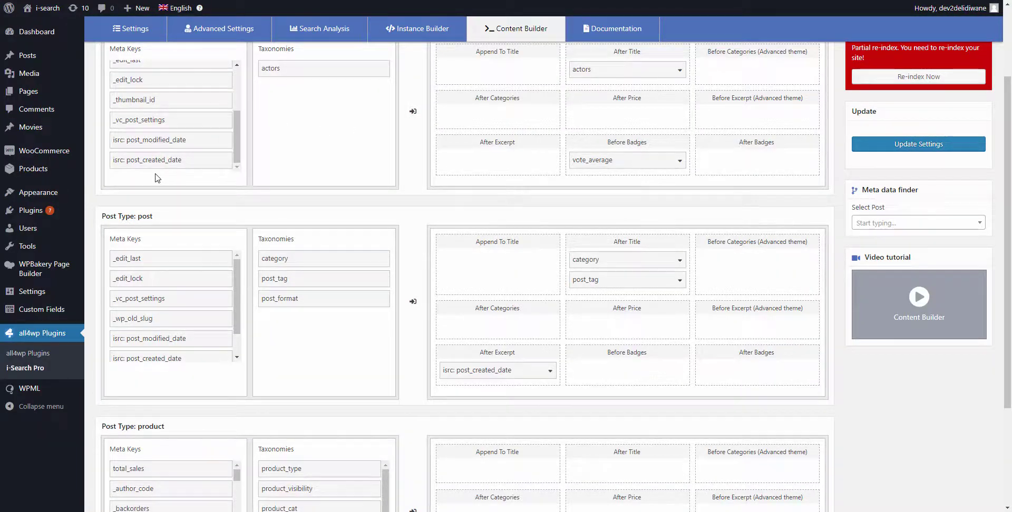
scroll(157, 178, "up", 1)
scroll(199, 190, "up", 3)
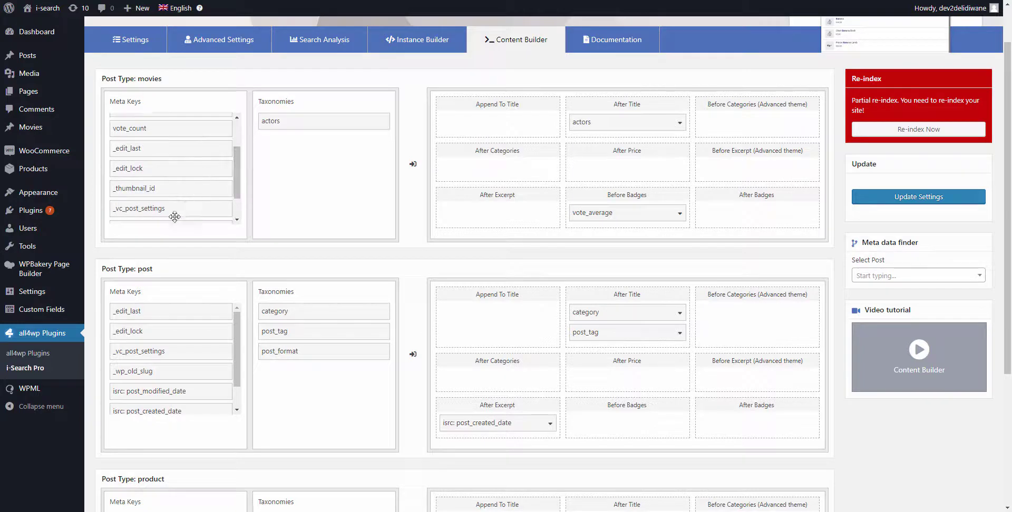
scroll(175, 217, "down", 2)
scroll(264, 285, "down", 2)
scroll(193, 300, "down", 2)
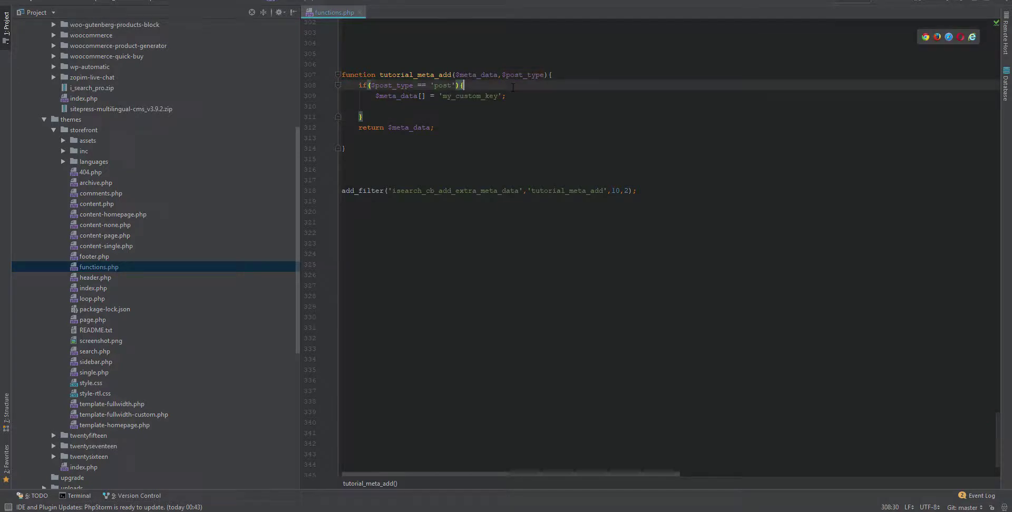
- In PhpStorm, remove the post type condition and its closing brace, indent the return line to match, and delete the extra blank line
triple_click(513, 87)
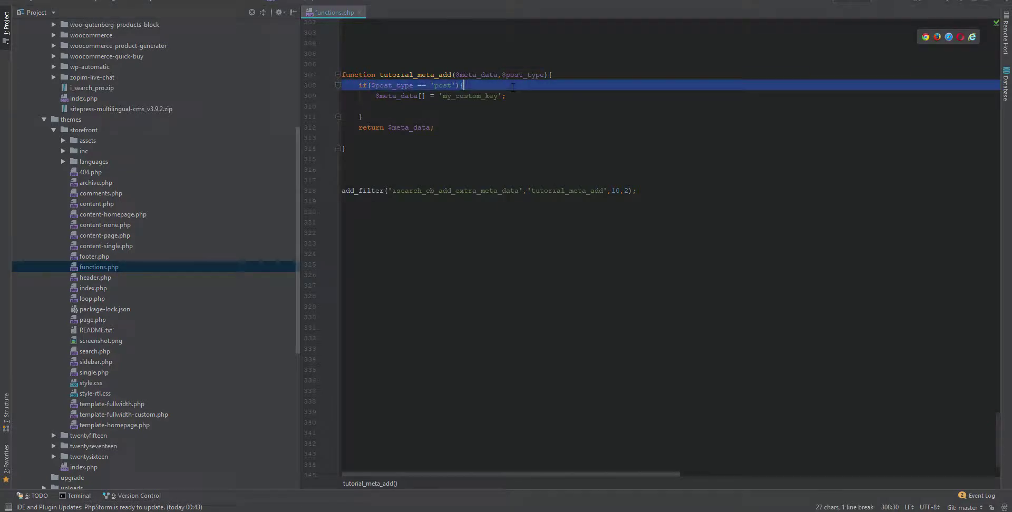
key("BackSpace")
left_click(377, 104)
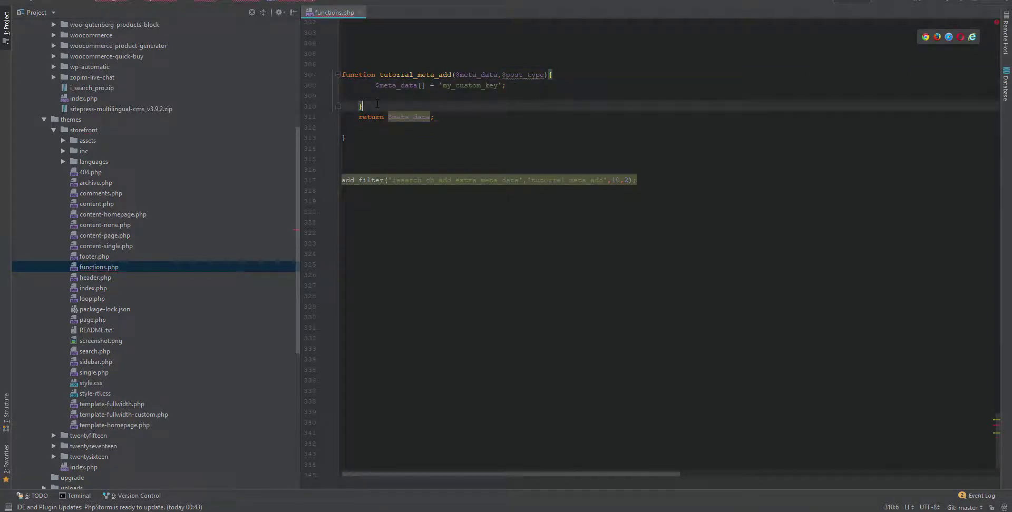
key("BackSpace")
key("Up")
left_click(359, 117)
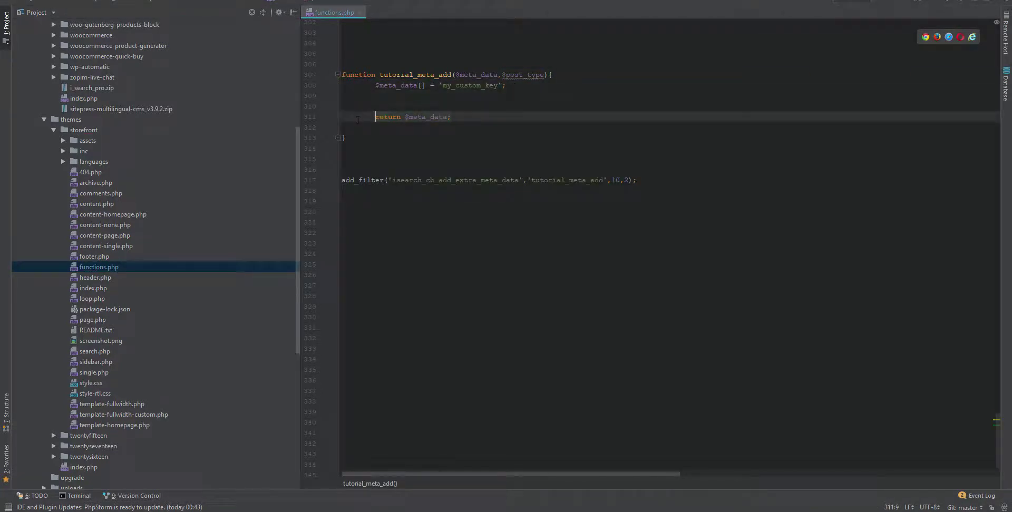
key("Tab")
key("Up")
key("BackSpace")
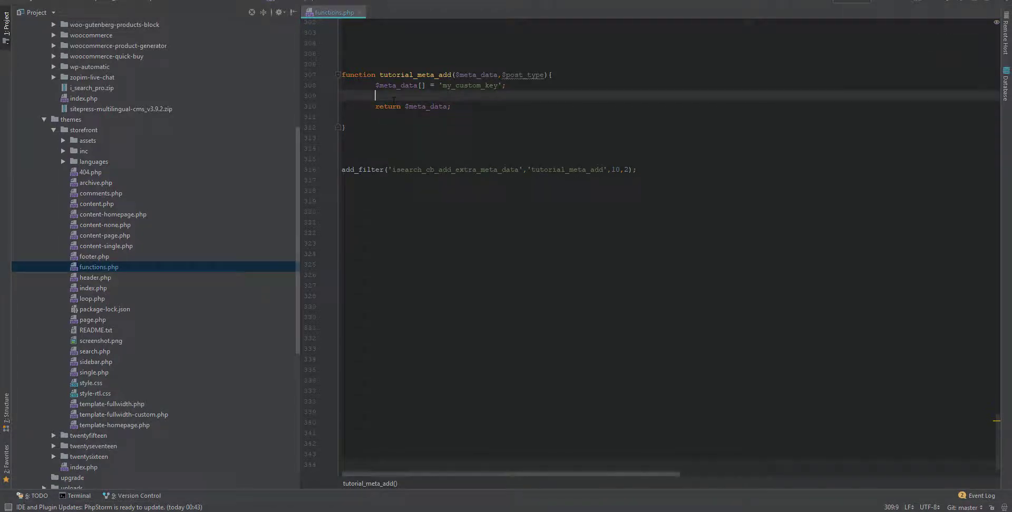
- Switch to the browser and reload the i-Search Pro Content Builder page
key("alt+Tab")
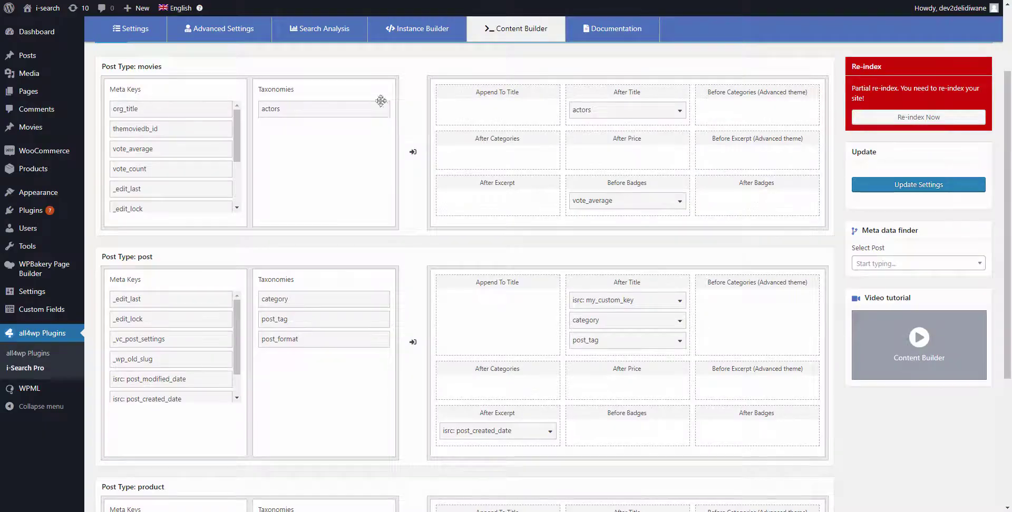
scroll(140, 51, "up", 2)
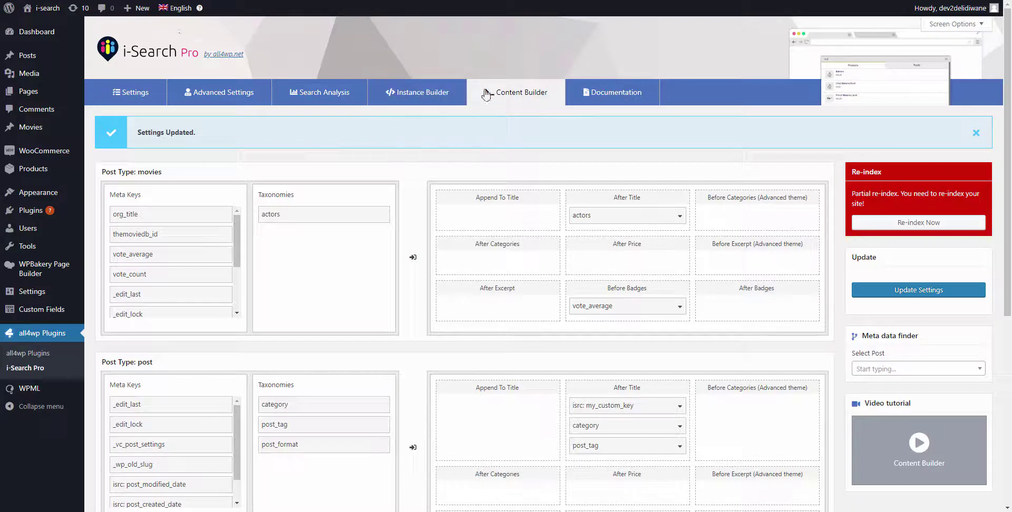
left_click(504, 95)
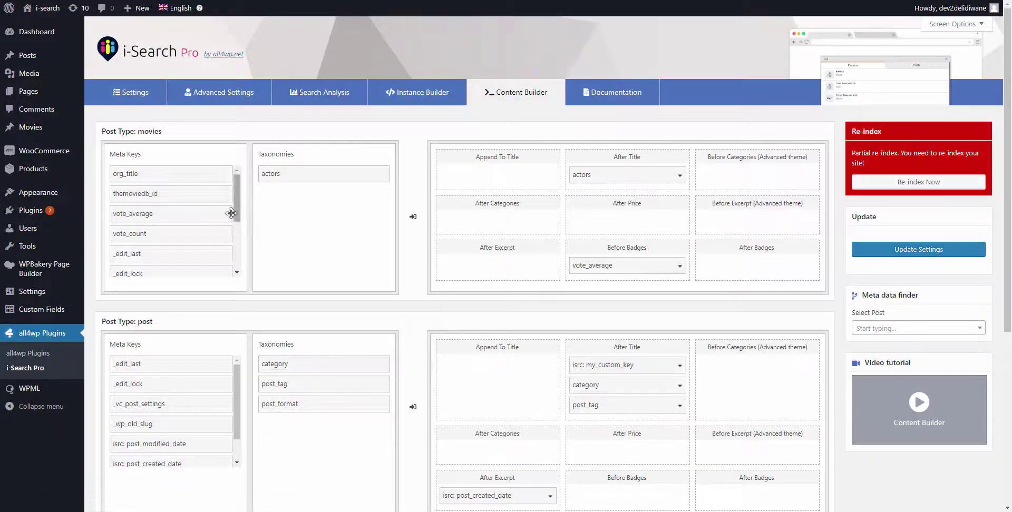
- Select the movie Ip Man in the Meta data finder and examine its values in the movies Meta Keys list, down to my_custom_key
scroll(240, 201, "down", 3)
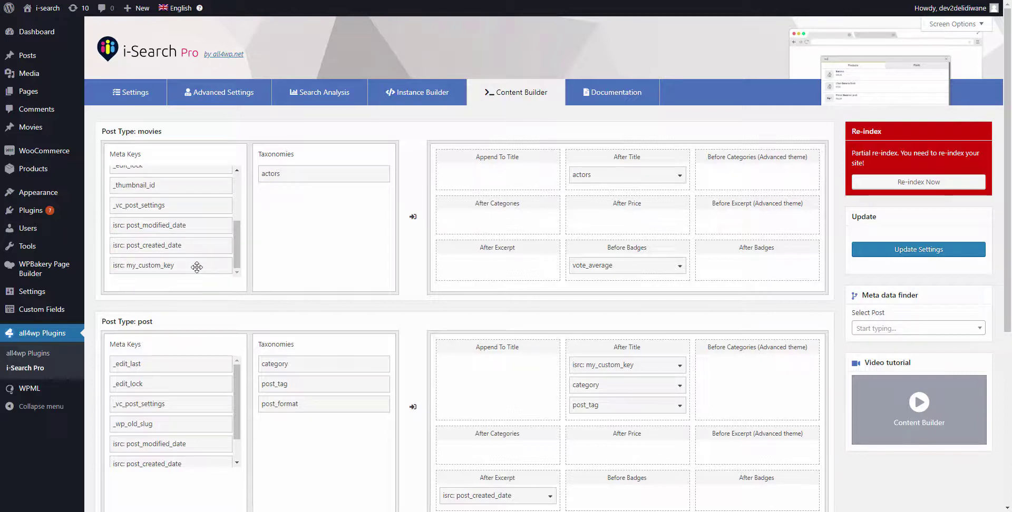
left_click(909, 330)
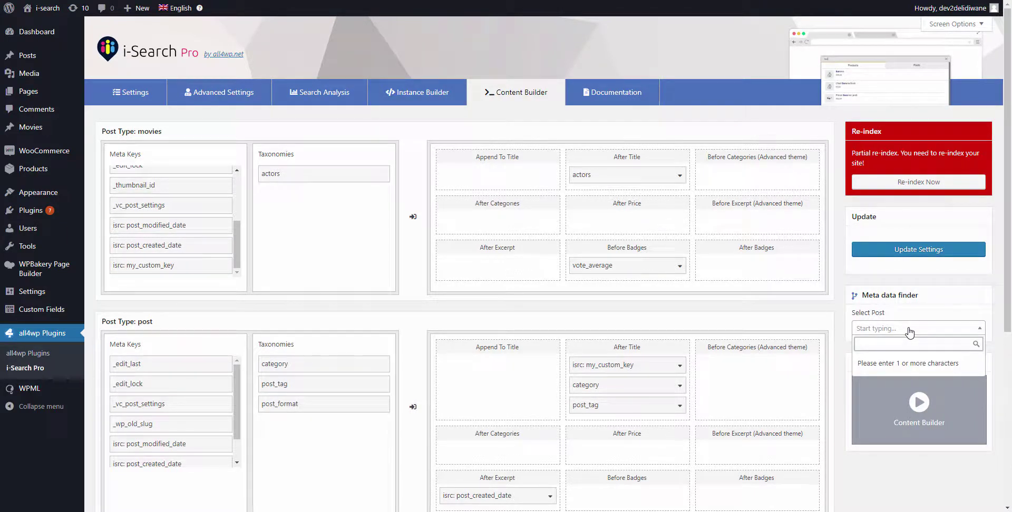
type("ip man")
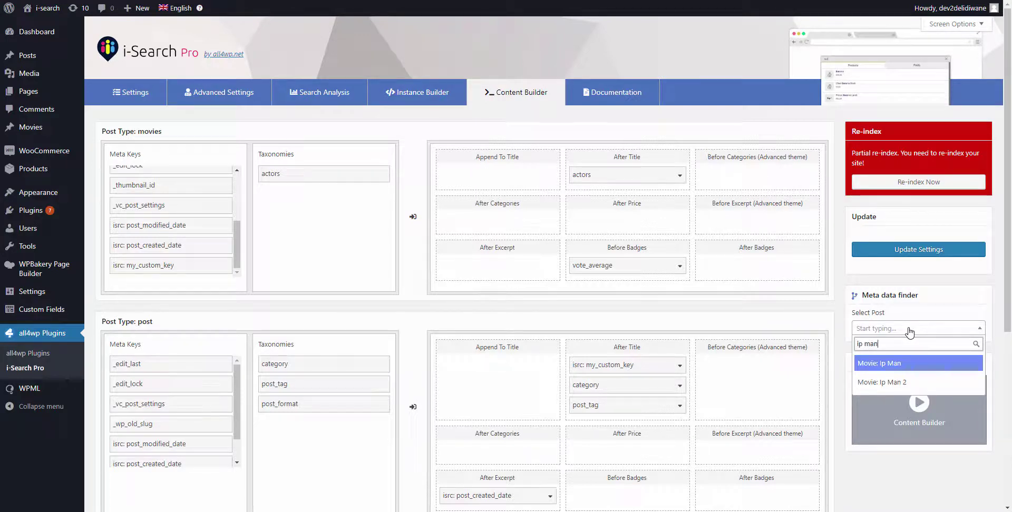
left_click(887, 369)
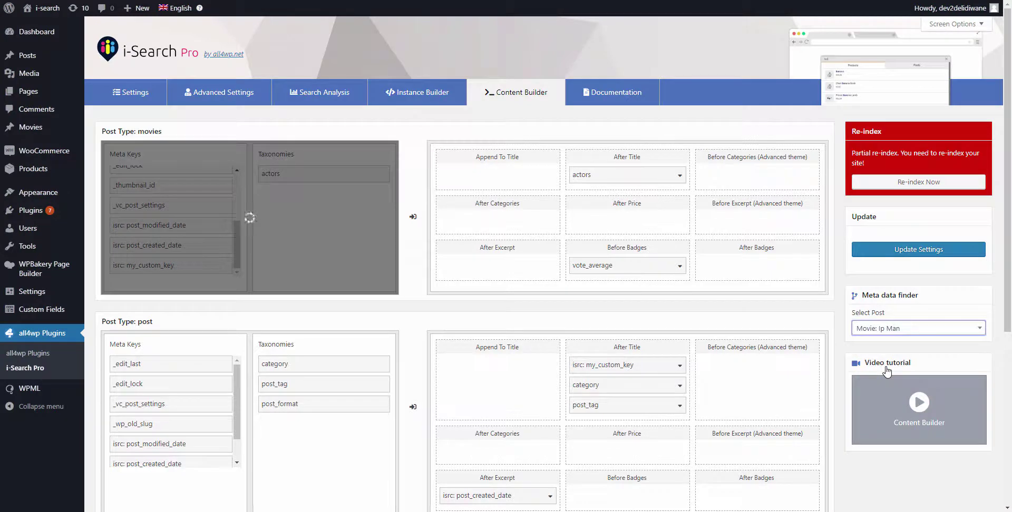
left_click_drag(237, 236, 234, 264)
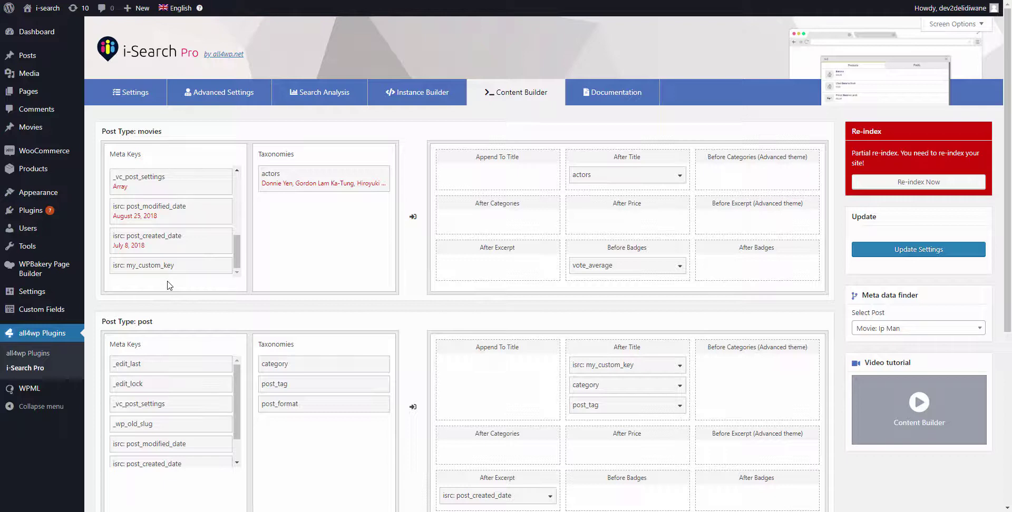
- Switch to PhpStorm and duplicate the add_filter line below the original, separated by a blank line
key("alt+Tab")
triple_click(372, 149)
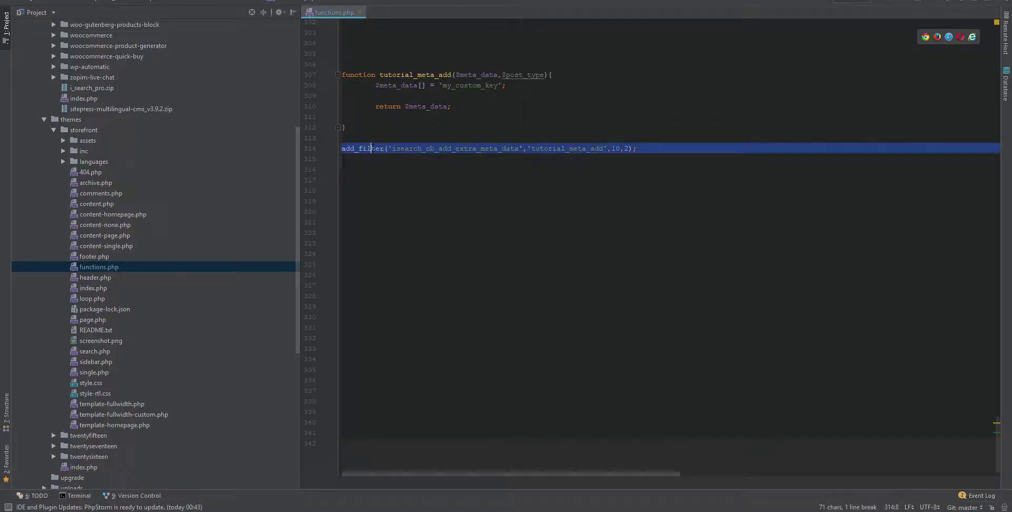
left_click(654, 152)
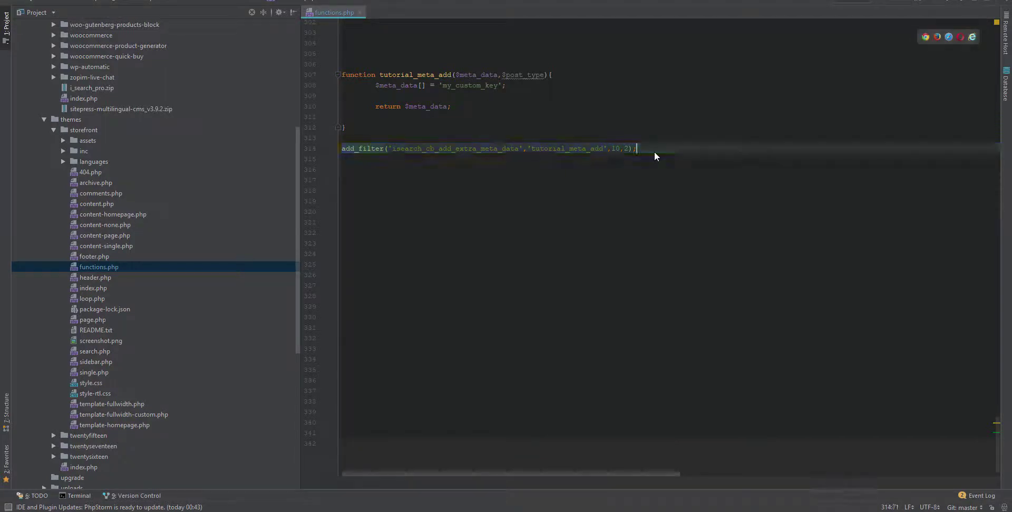
key("Return")
key("Return")
key("ctrl+v")
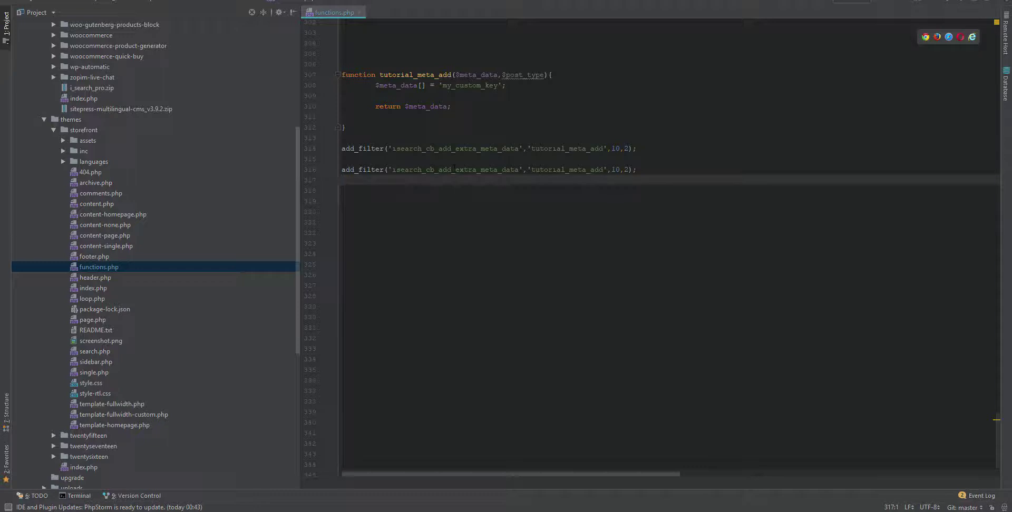
- In the duplicated filter, rename the hook to isearch_cb_format_extra_meta_data and the callback to tutorial_meta_format
left_click_drag(439, 169, 447, 169)
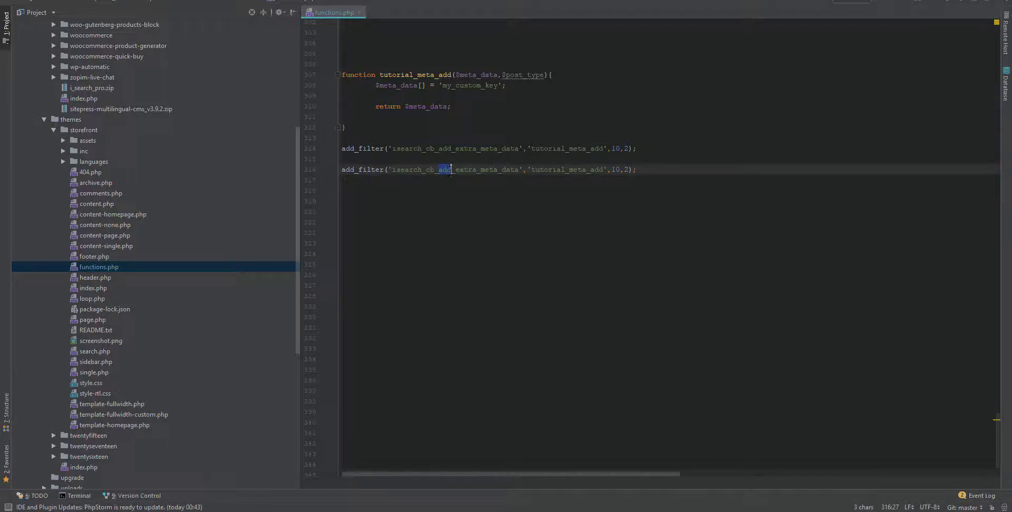
type("format")
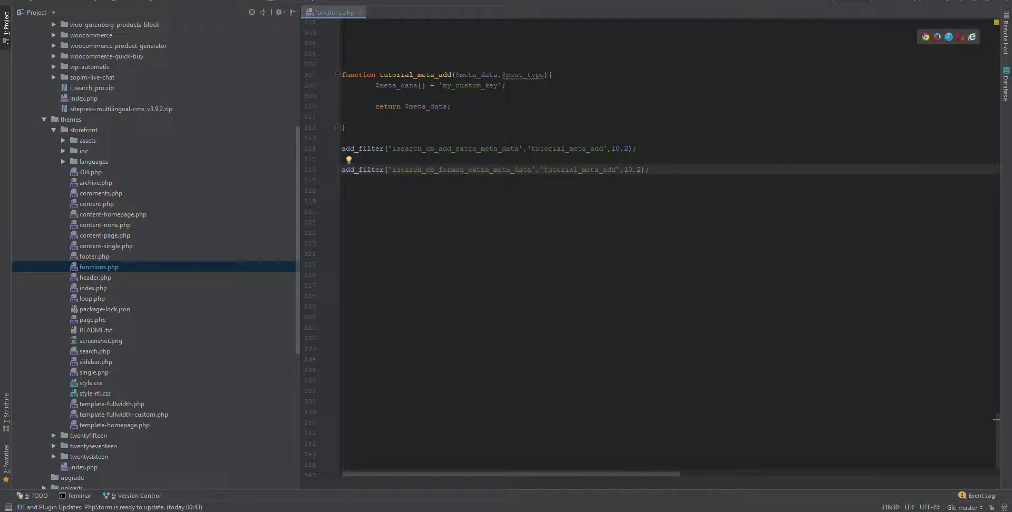
left_click_drag(603, 169, 615, 170)
type("format")
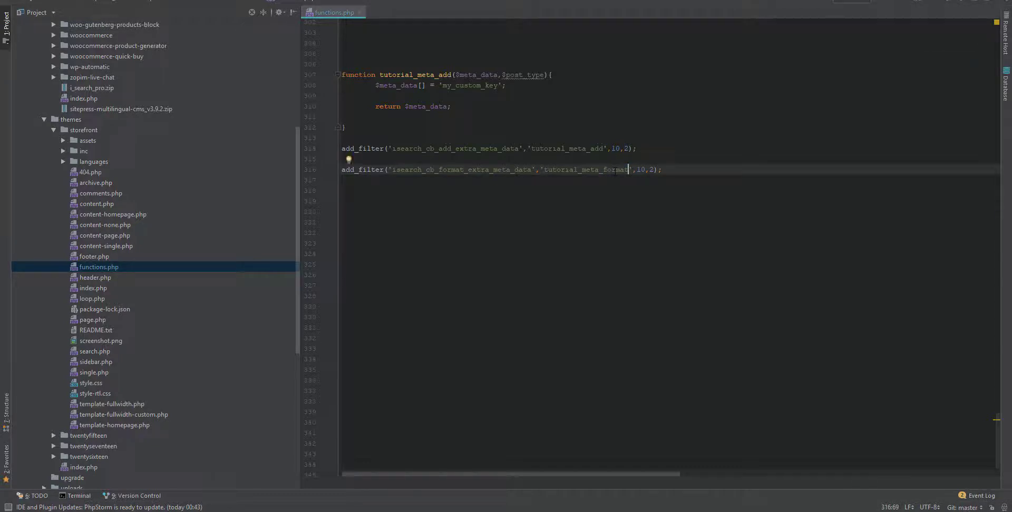
- Copy the tutorial_meta_add function above the second add_filter line and rename the copy tutorial_meta_format
left_click_drag(342, 75, 400, 125)
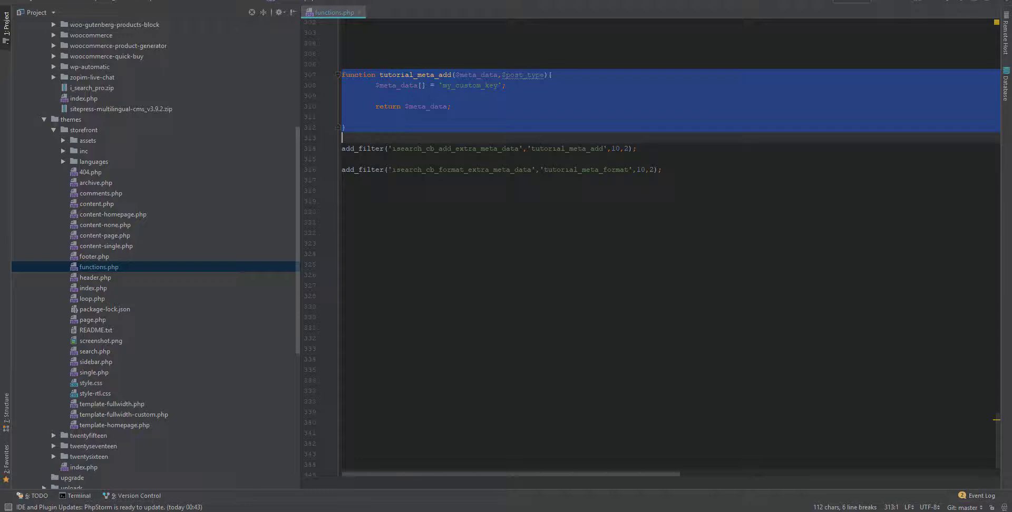
key("ctrl+c")
left_click(399, 160)
key("Return")
key("ctrl+v")
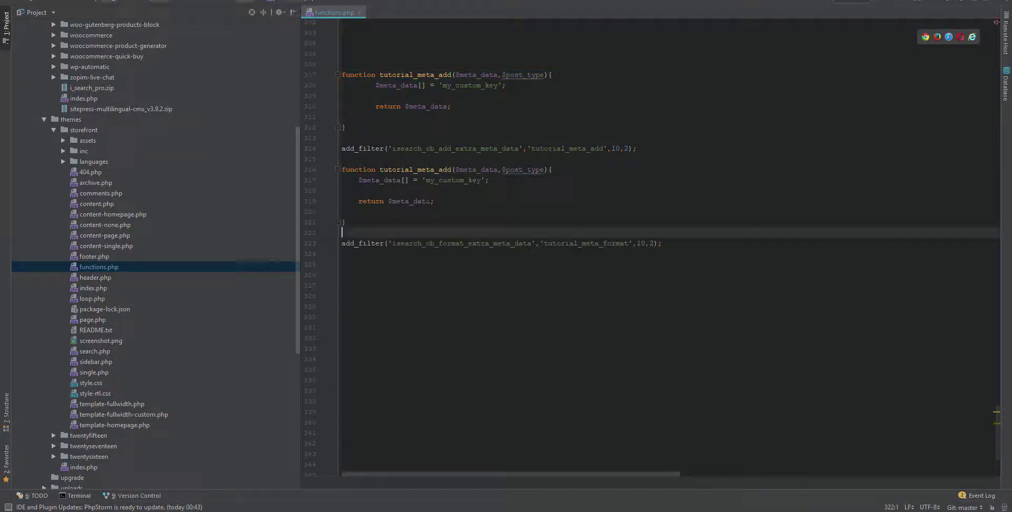
double_click(575, 243)
key("ctrl+c")
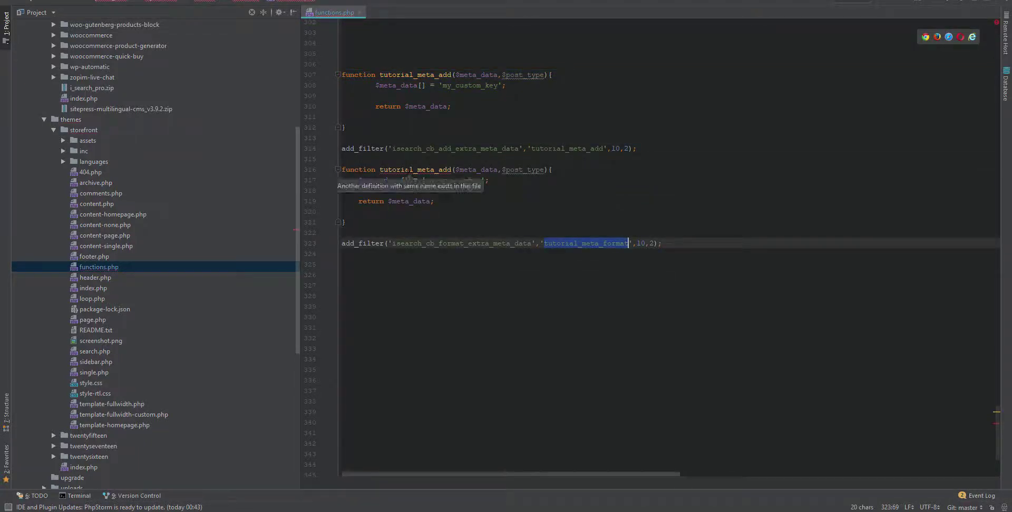
double_click(409, 169)
key("ctrl+v")
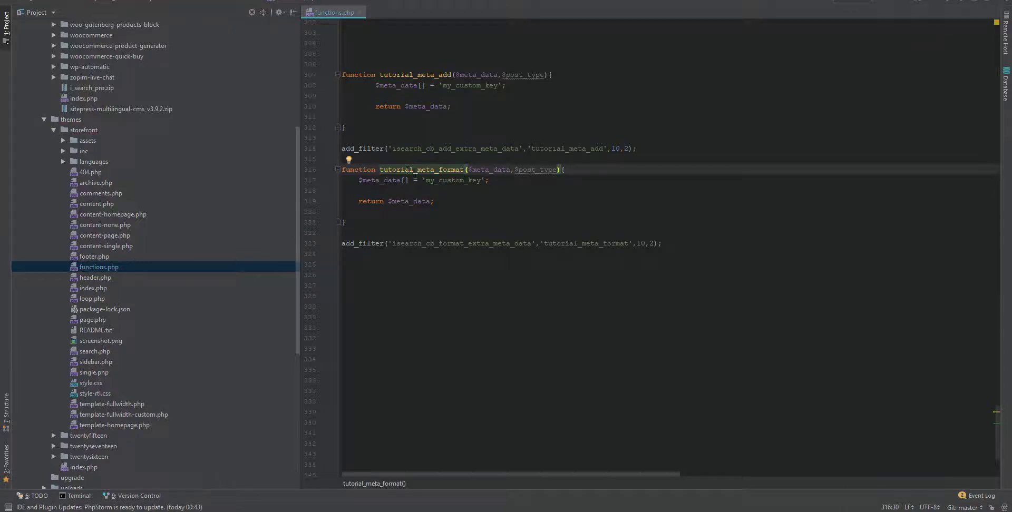
- Set the second filter's accepted arguments to 3 and change the tutorial_meta_format parameters to $output, $post_id, $key
double_click(652, 243)
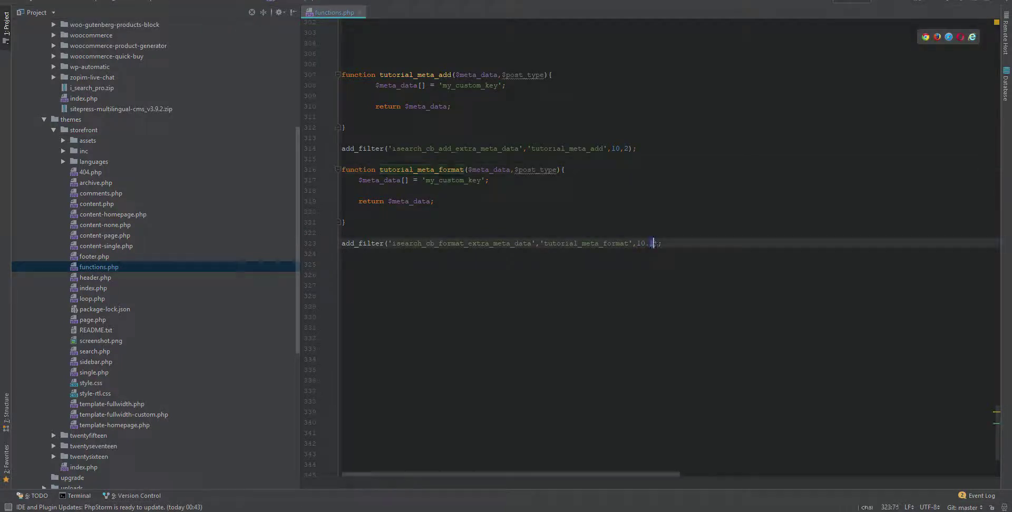
type("3")
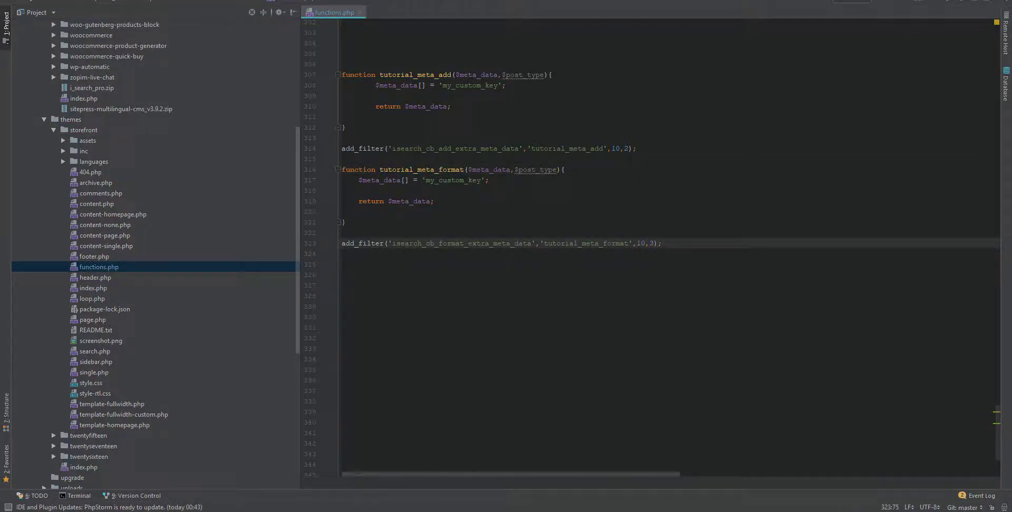
double_click(477, 169)
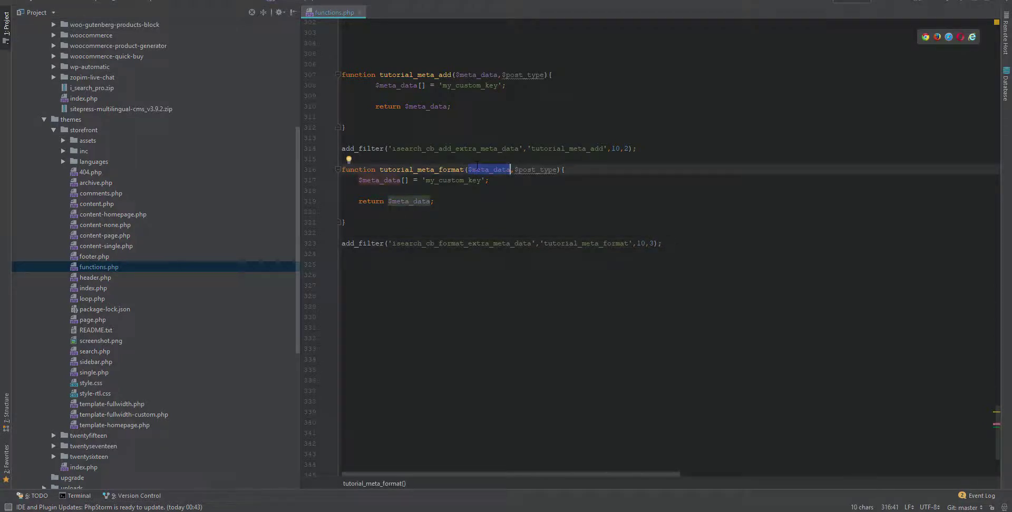
type("$output")
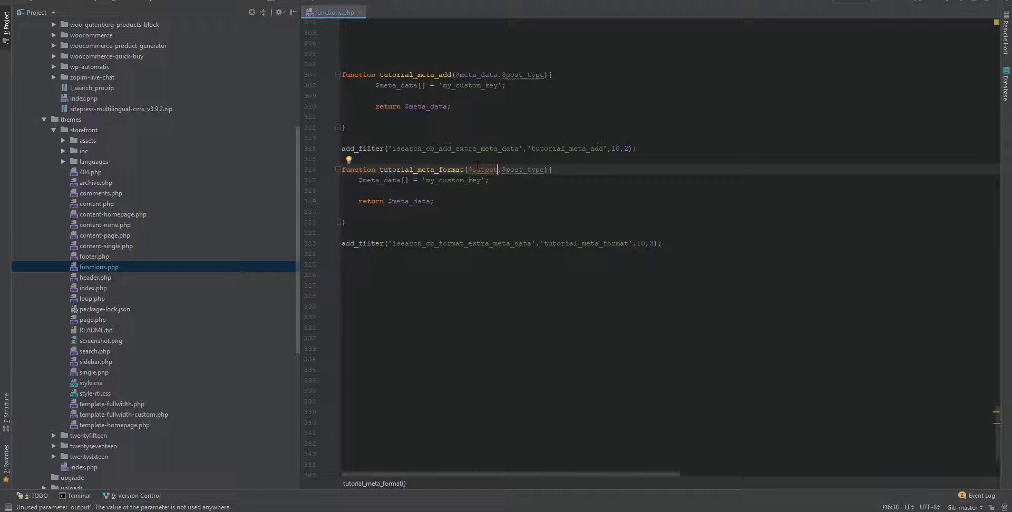
type(", $po")
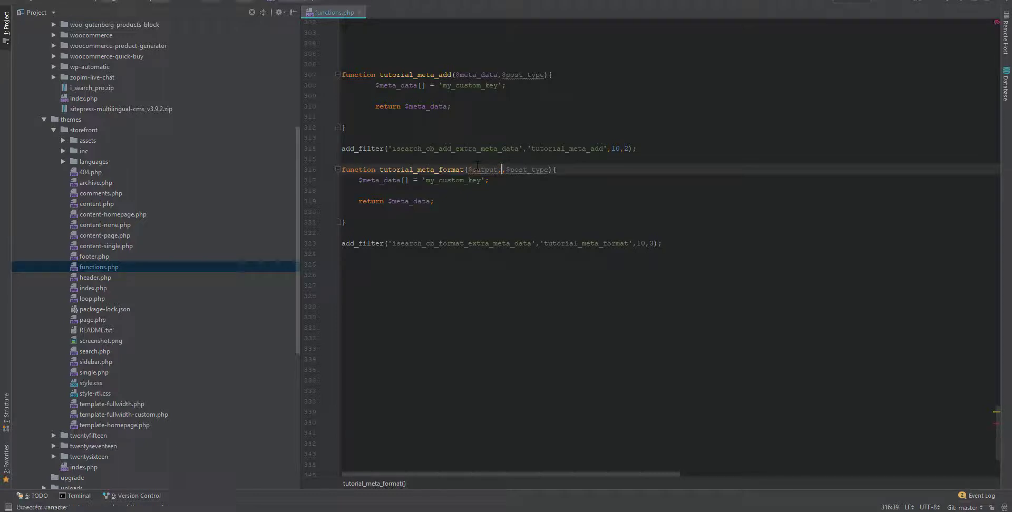
type("st_id,")
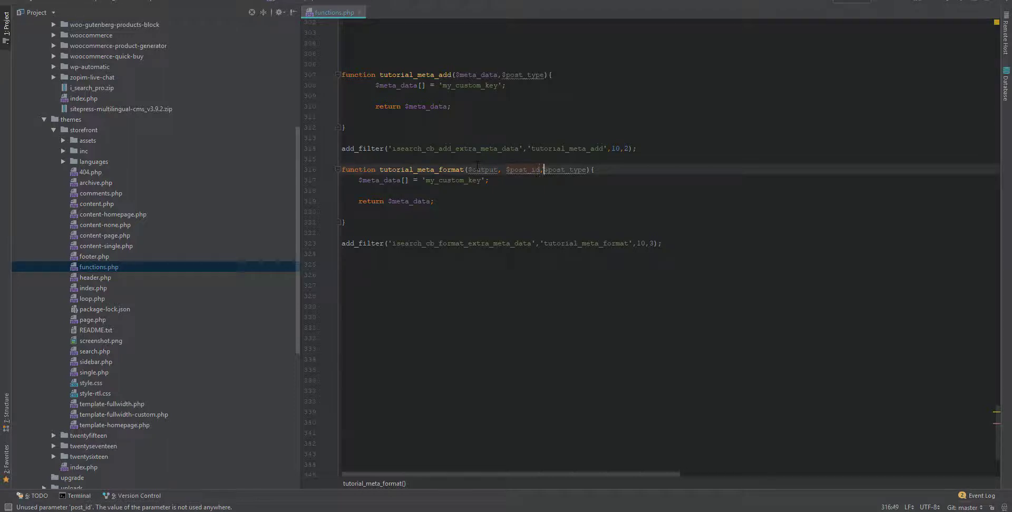
key("Delete")
key("Delete")
key("Delete")
key("Delete")
key("Delete")
key("Delete")
key("Delete")
key("Delete")
key("Delete")
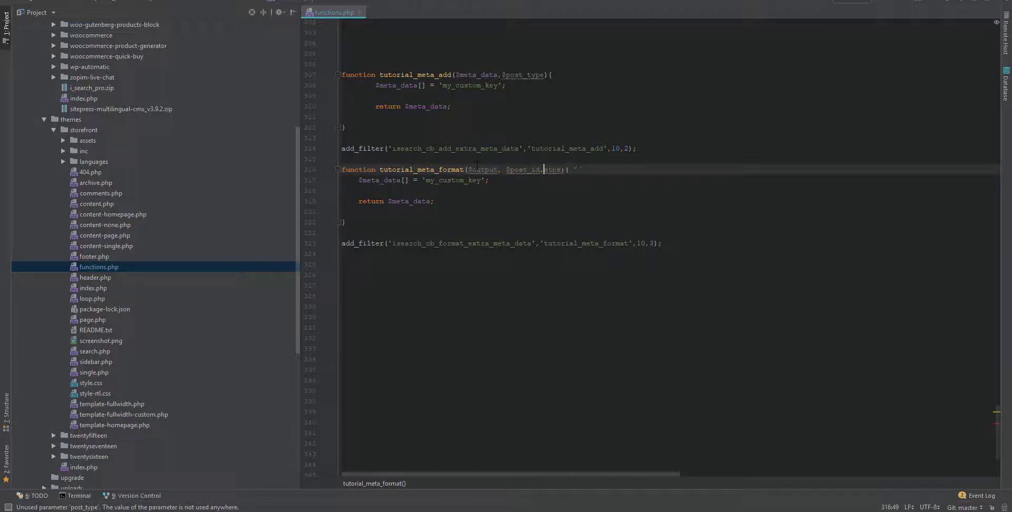
key("Delete")
type("$key")
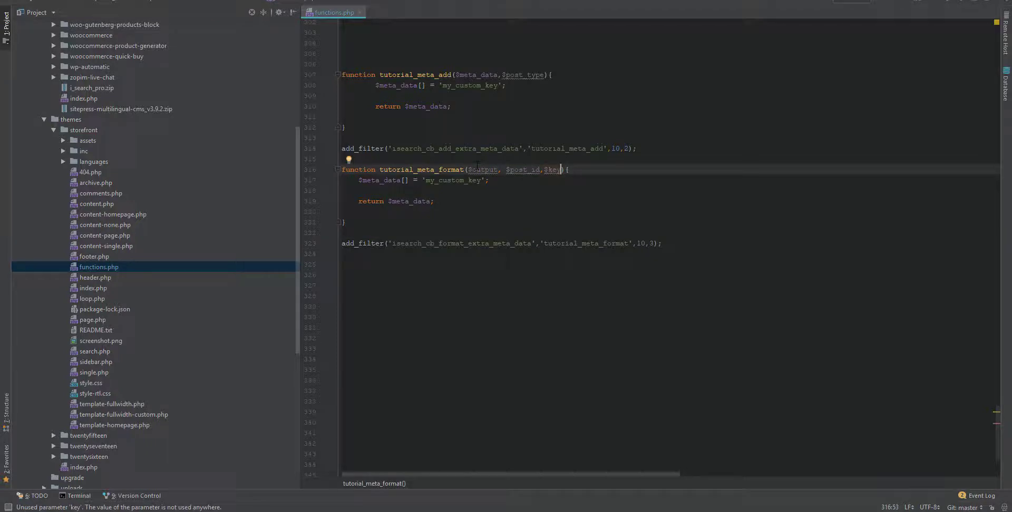
- Delete the copied statements from the tutorial_meta_format body and open an empty line at its start
left_click_drag(344, 211, 327, 182)
key("BackSpace")
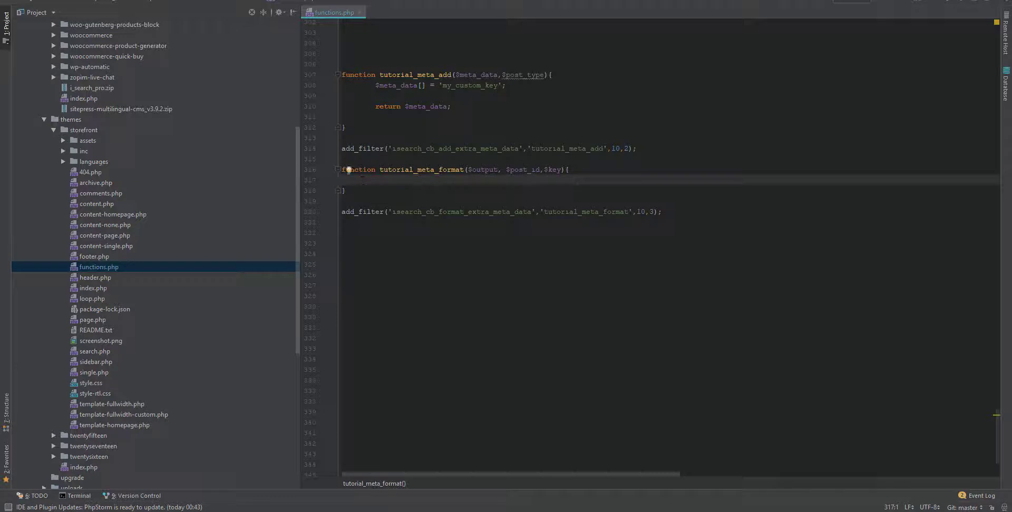
left_click(552, 169)
double_click(552, 169)
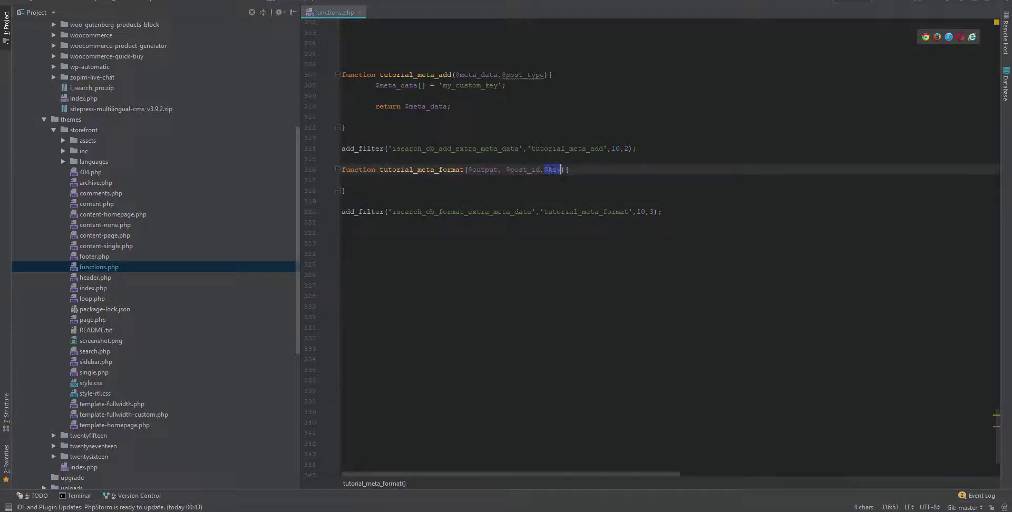
key("End")
key("Return")
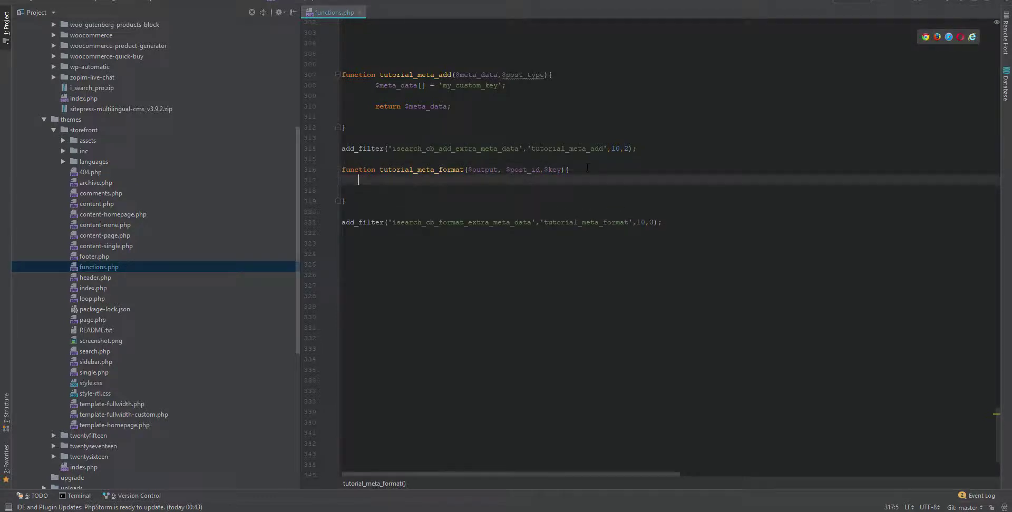
- Add an if block to tutorial_meta_format that checks whether $key == 'my_custom_key'
type("if(")
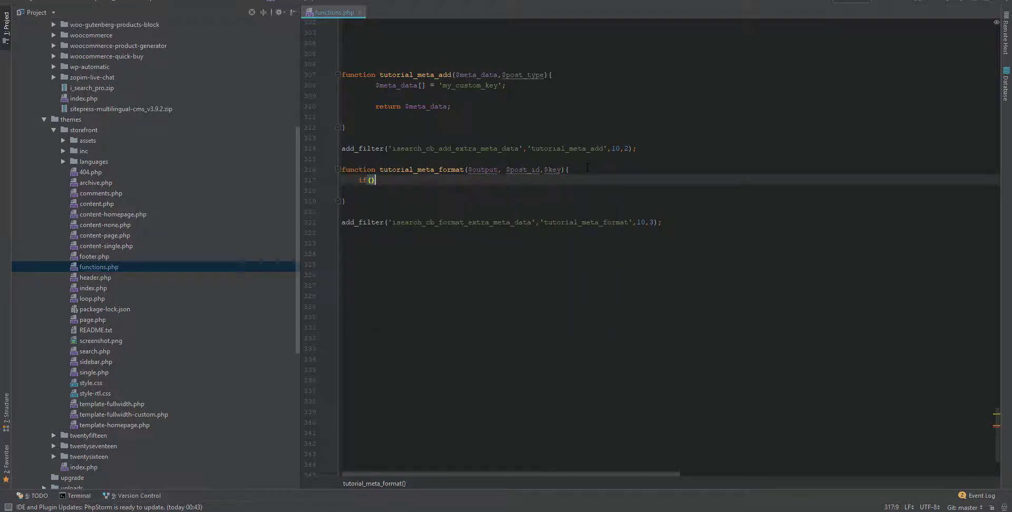
type("$key ==")
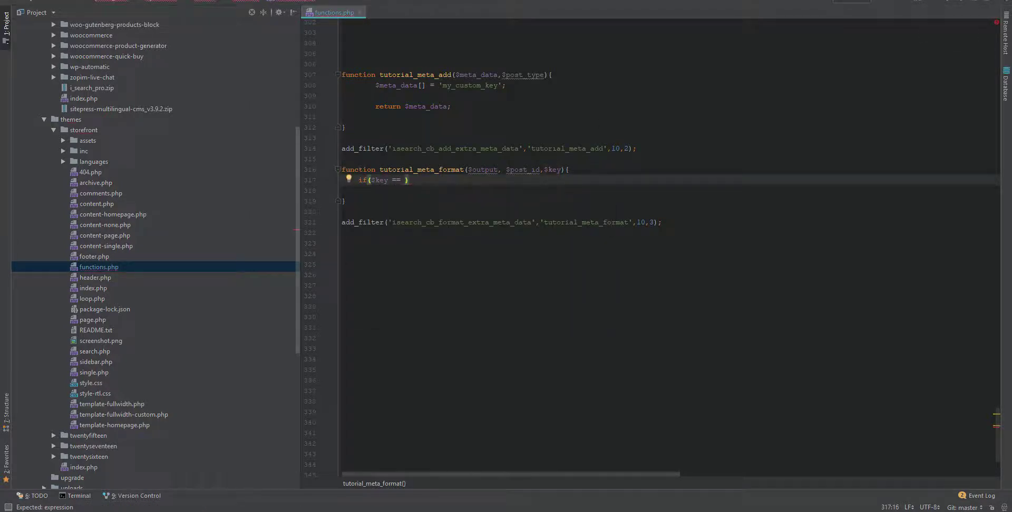
double_click(467, 85)
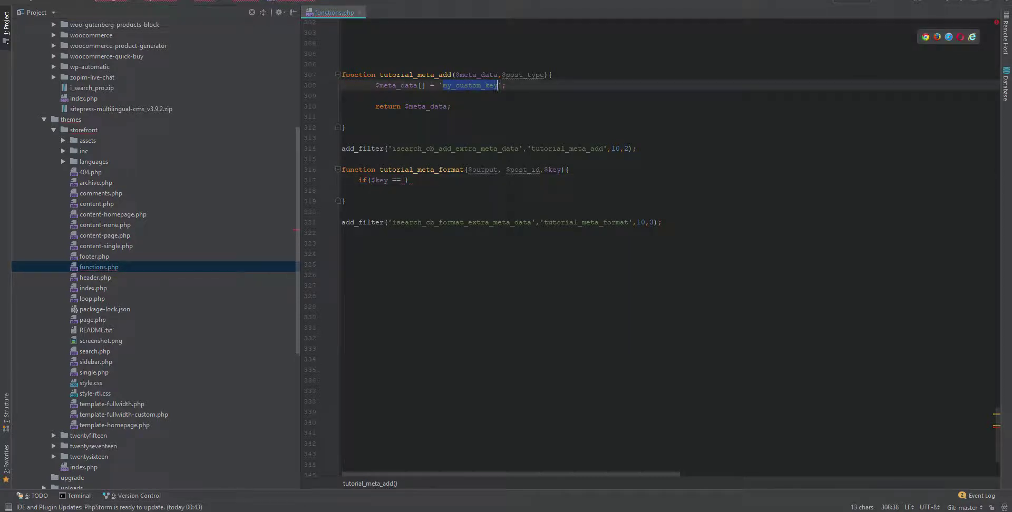
left_click(404, 181)
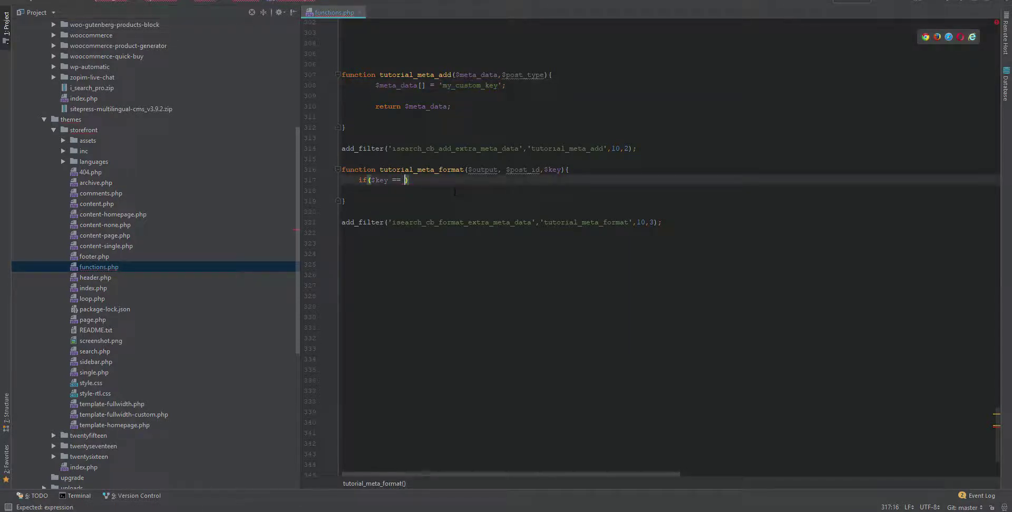
type("'")
key("ctrl+v")
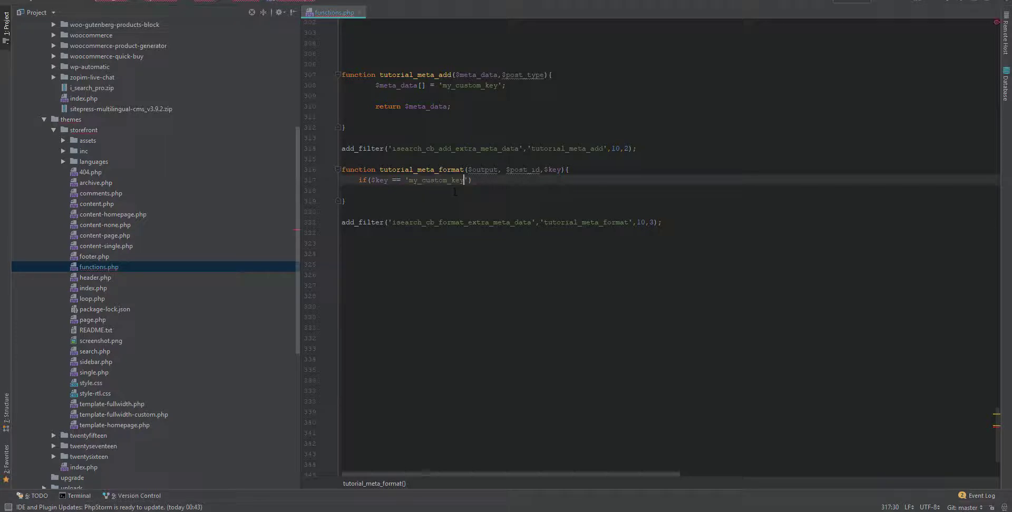
type("'){")
key("Return")
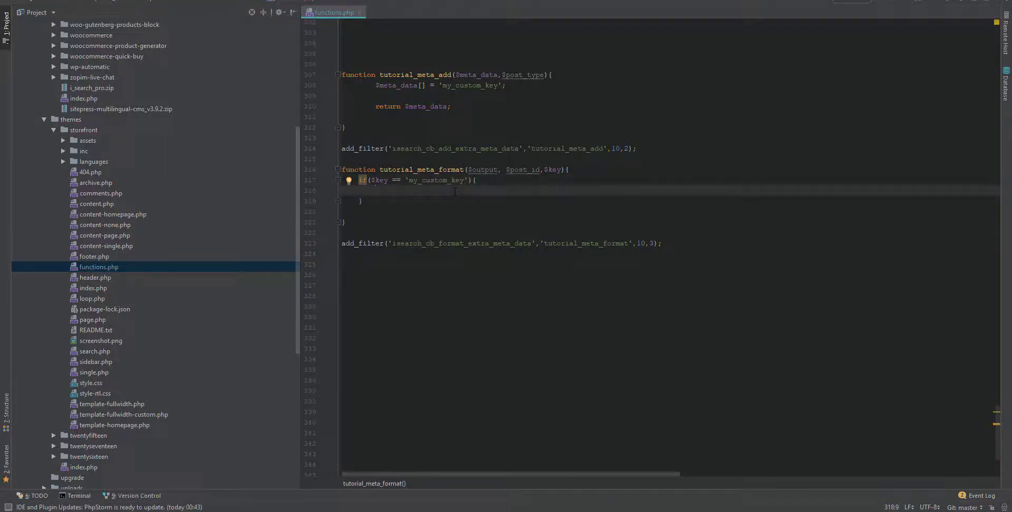
- Inside the if block of tutorial_meta_format, assign the string 'This is the html' to $output
type("$")
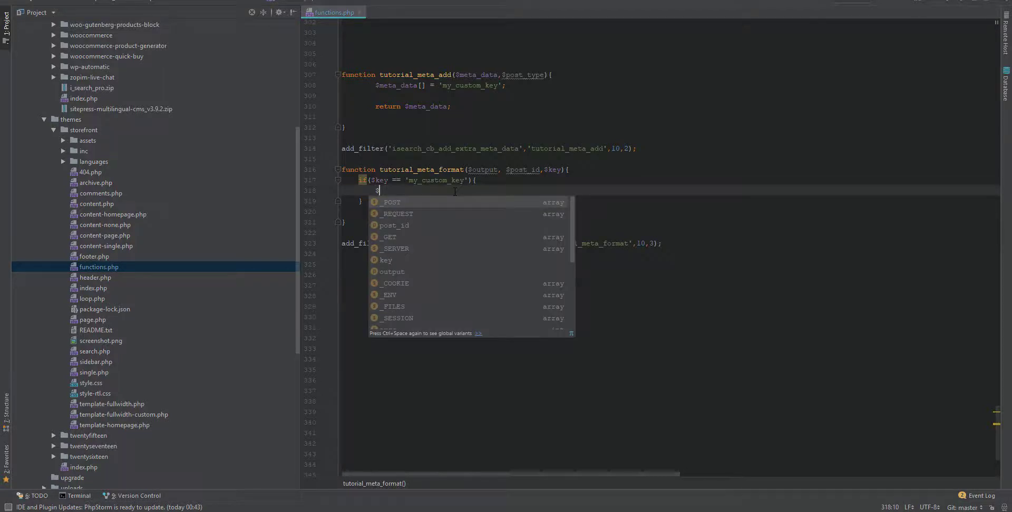
type("out")
key("Return")
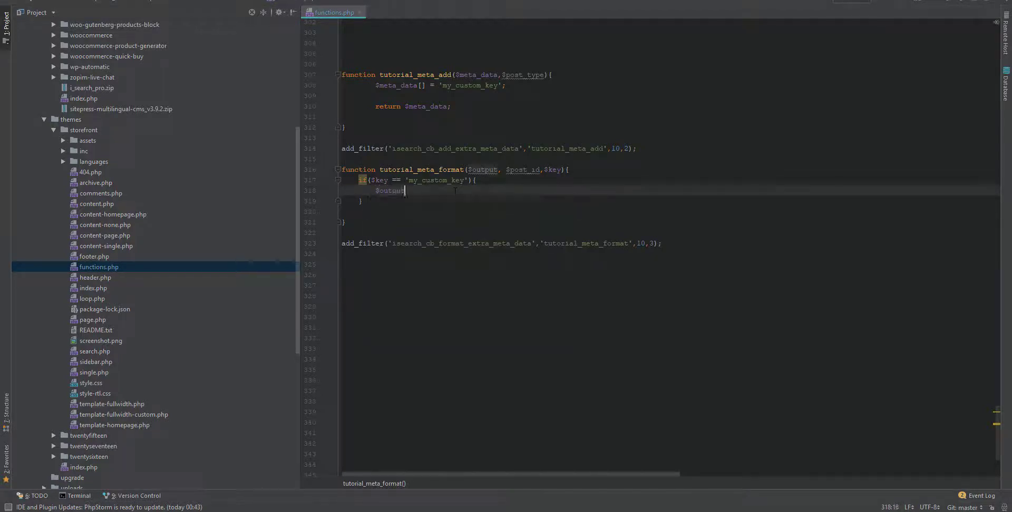
type("=")
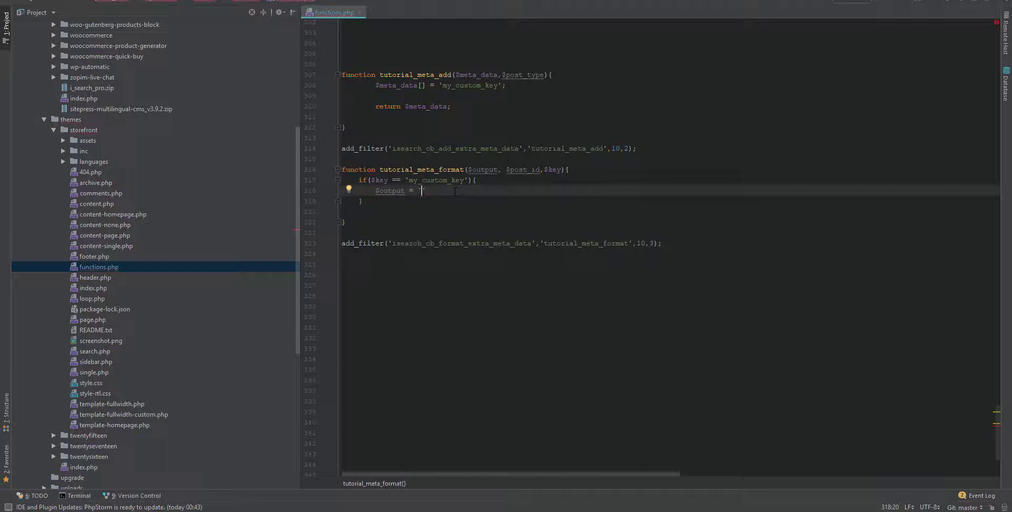
type("This is the html")
type(";")
- Add a return $output; statement after the if block in tutorial_meta_format
key("Down")
key("Down")
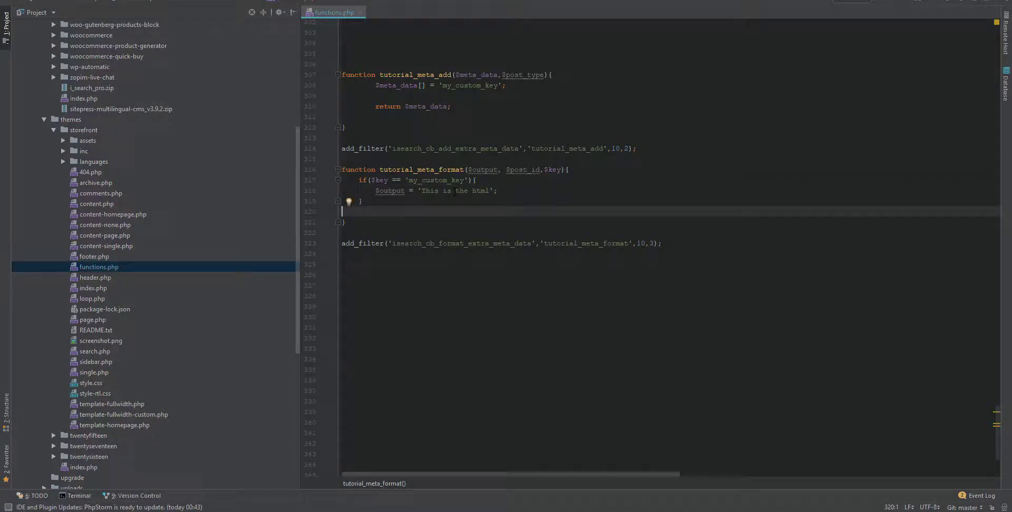
type("return ")
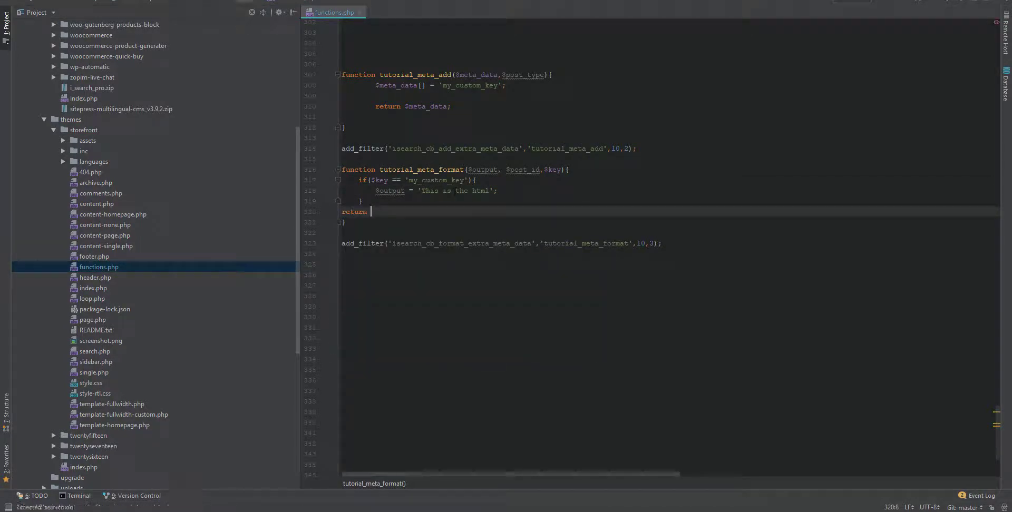
type("$output")
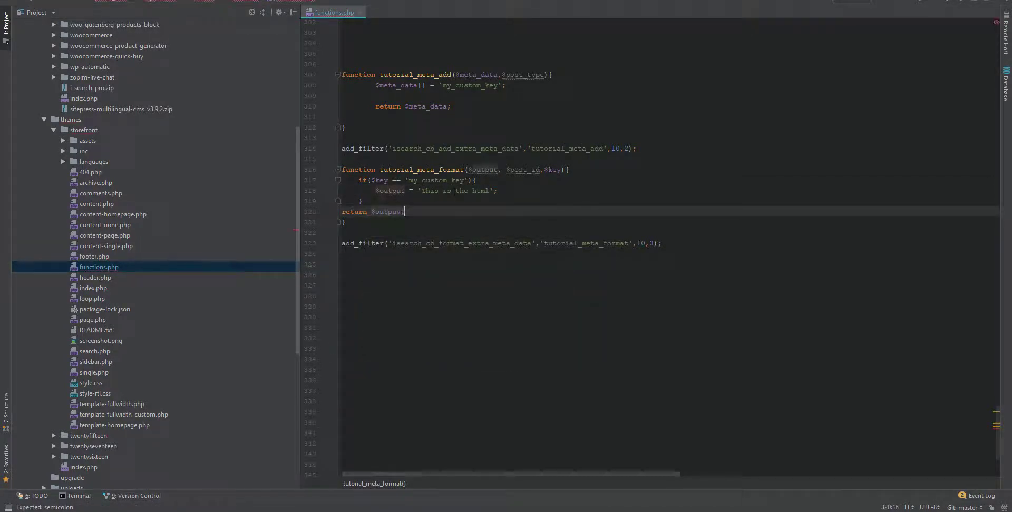
type(";")
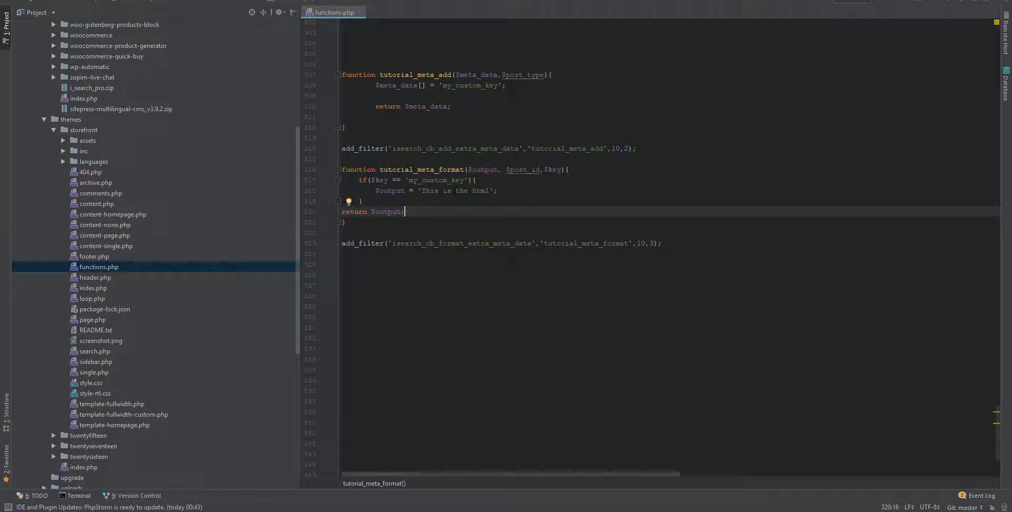
- Switch to the browser, reload the i-Search Pro Content Builder and select Ip Man in the meta data finder to check my_custom_key's value
key("alt+Tab")
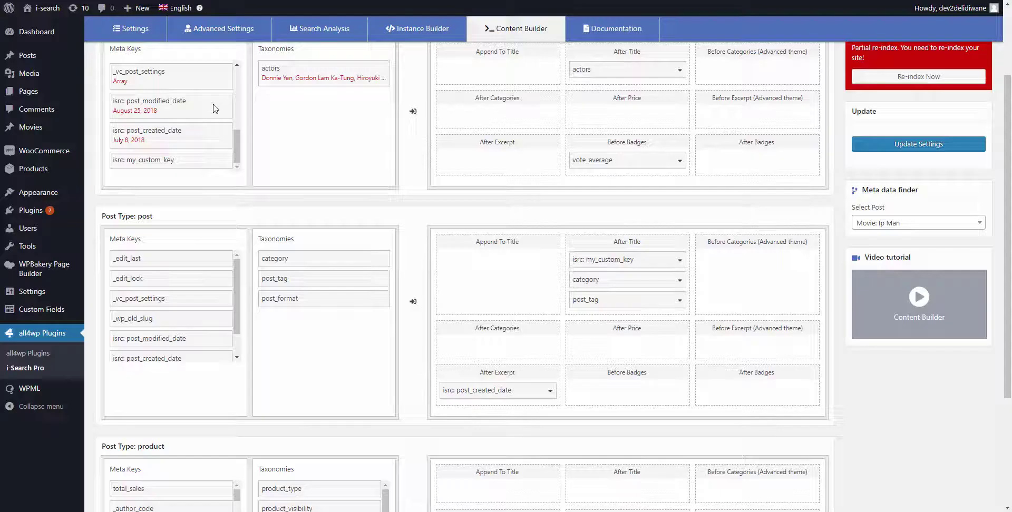
left_click(529, 31)
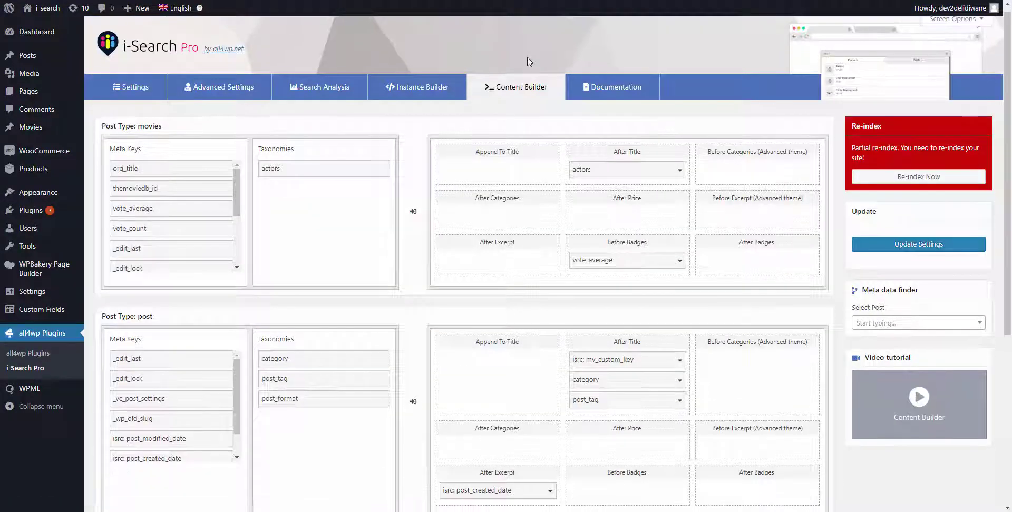
scroll(527, 64, "down", 2)
left_click(928, 226)
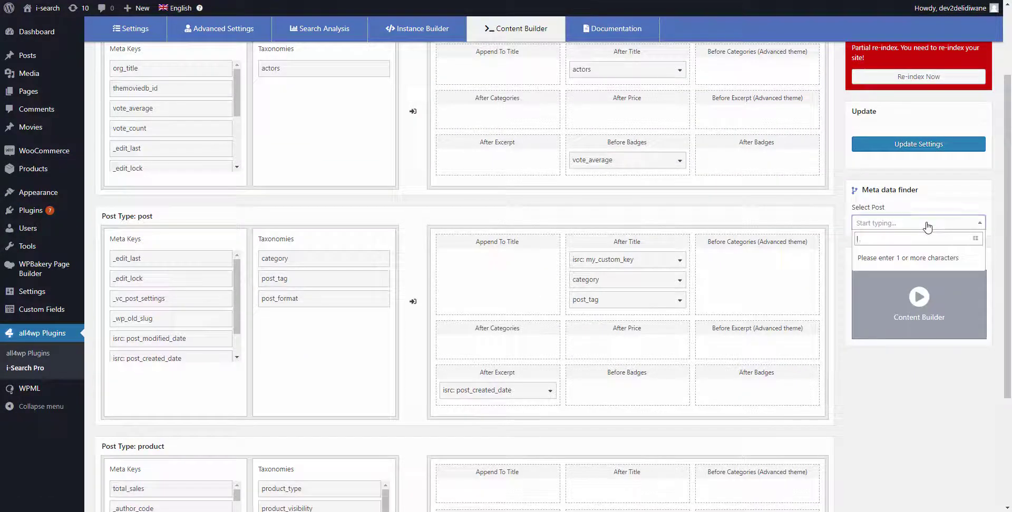
type("fp")
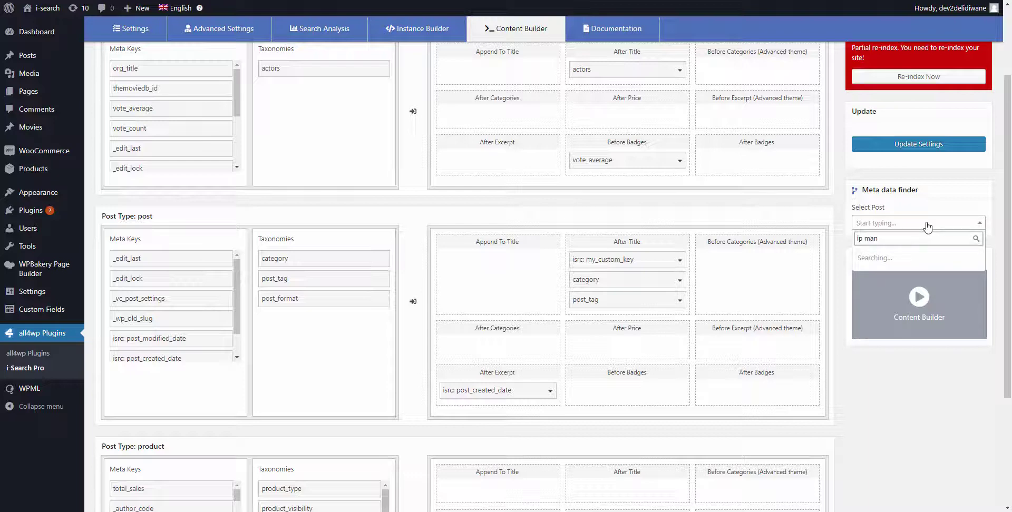
left_click(890, 261)
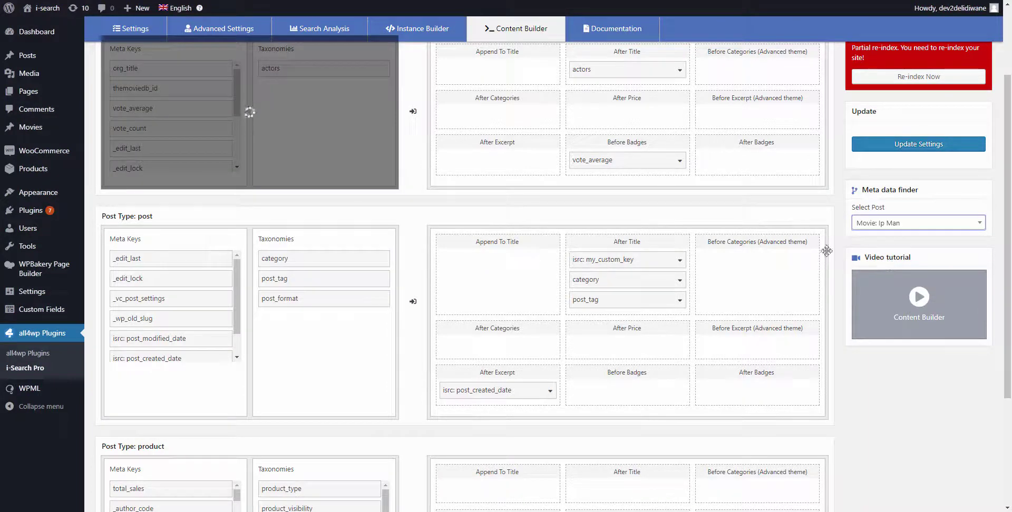
left_click_drag(237, 92, 238, 161)
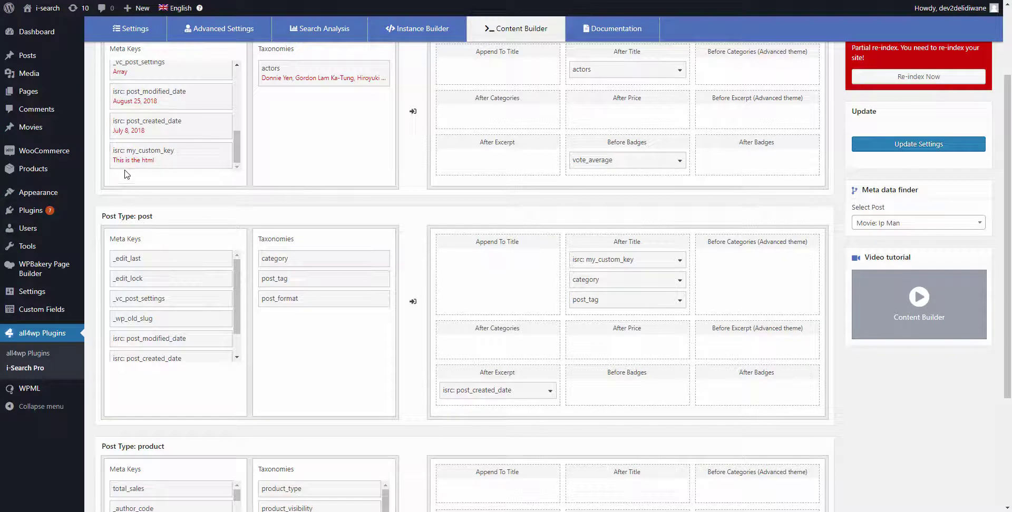
- Place the isrc: my_custom_key meta key in the movies post type's After Title area and update the settings
scroll(448, 222, "up", 1)
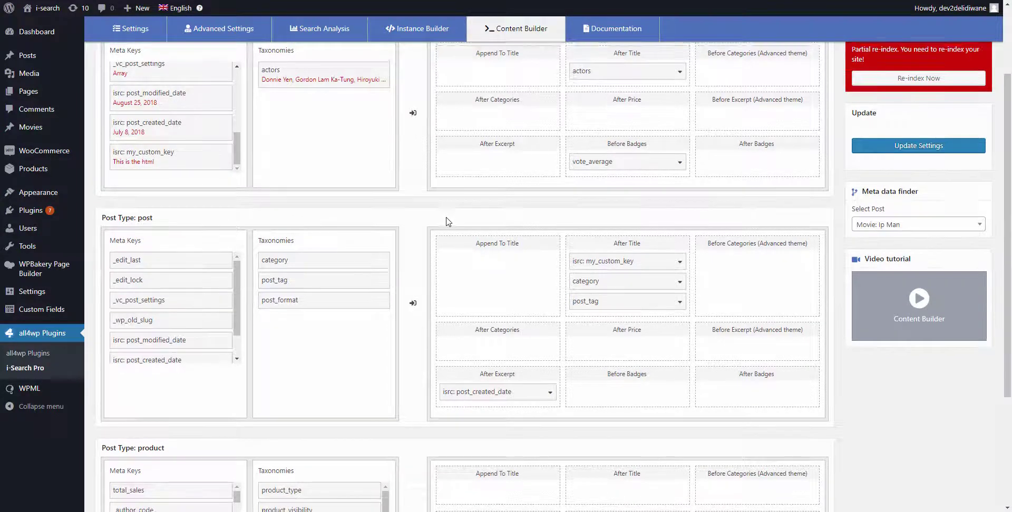
left_click_drag(143, 210, 620, 148)
left_click(915, 197)
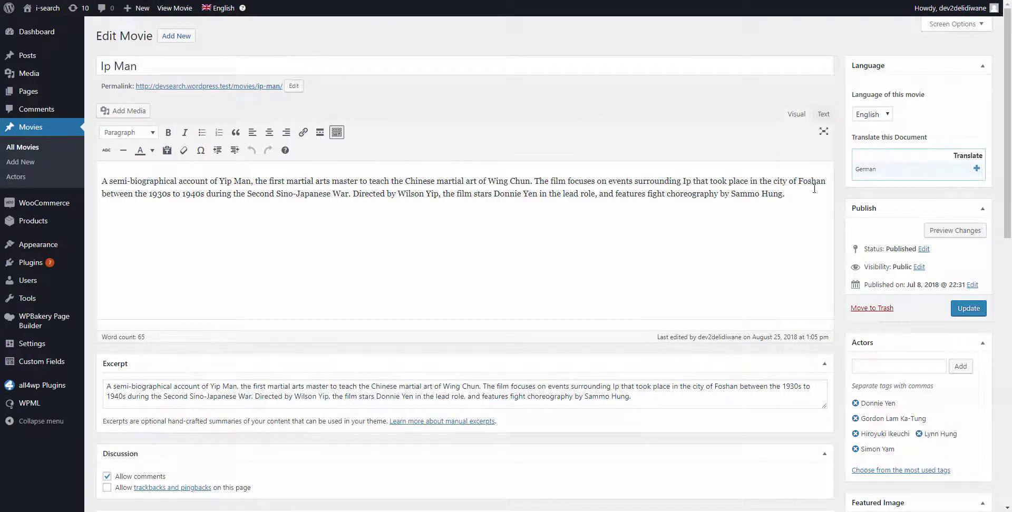
- Update the Ip Man movie post and search for "ip man" on the test shortcode page
left_click(968, 309)
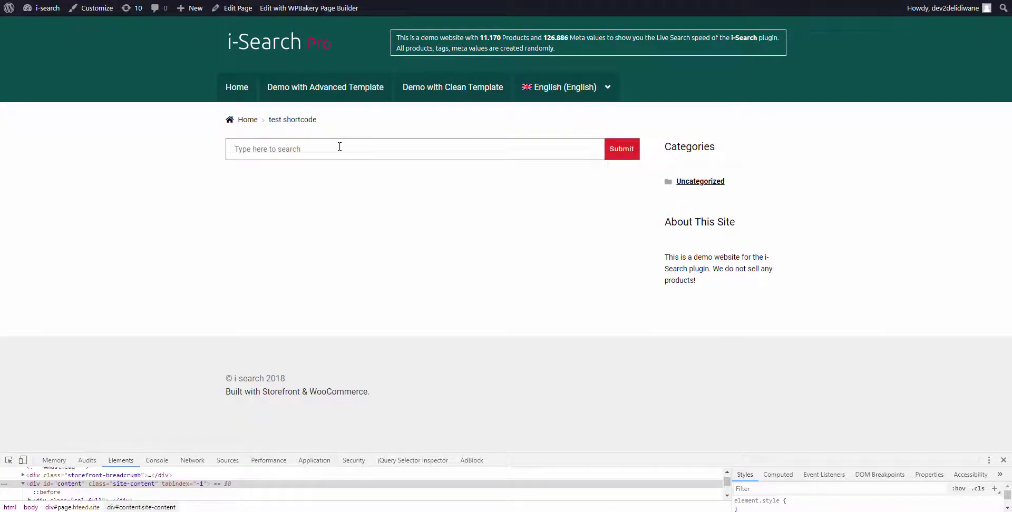
type("ip man")
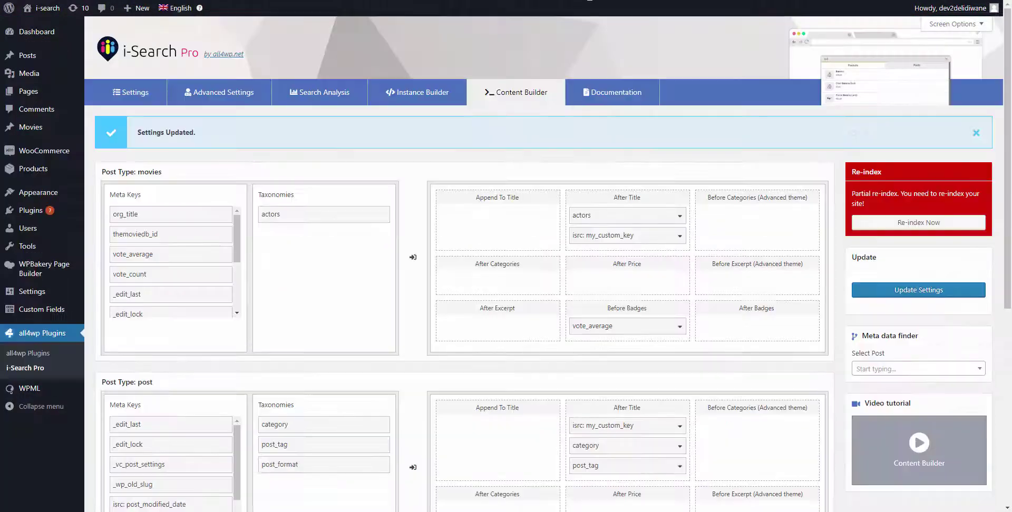
- Set the label of the isrc: my_custom_key entry in the movies' After Title area to "label of tut"
left_click(680, 237)
left_click(633, 259)
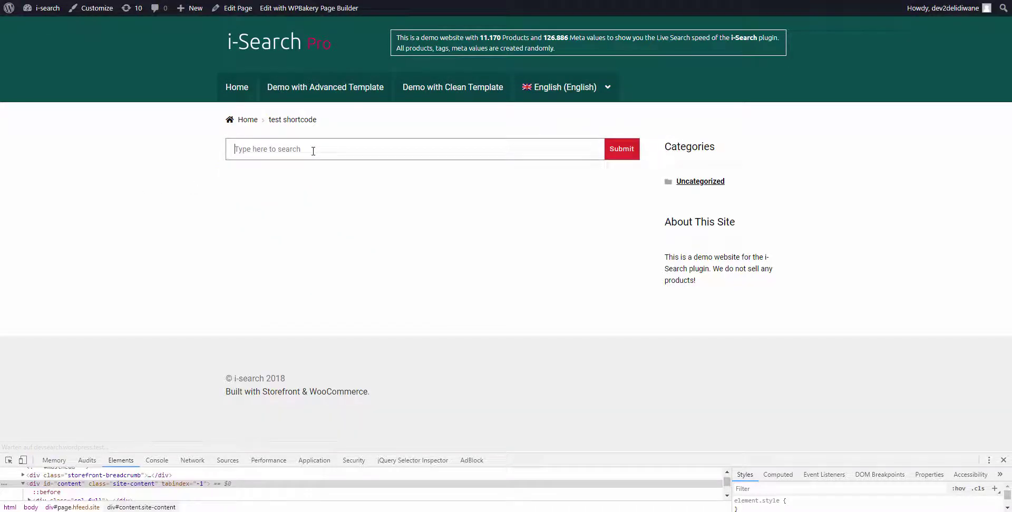
- Search for "ip man" again on the test shortcode page to check the custom key's label and value
left_click(313, 152)
type("ip m")
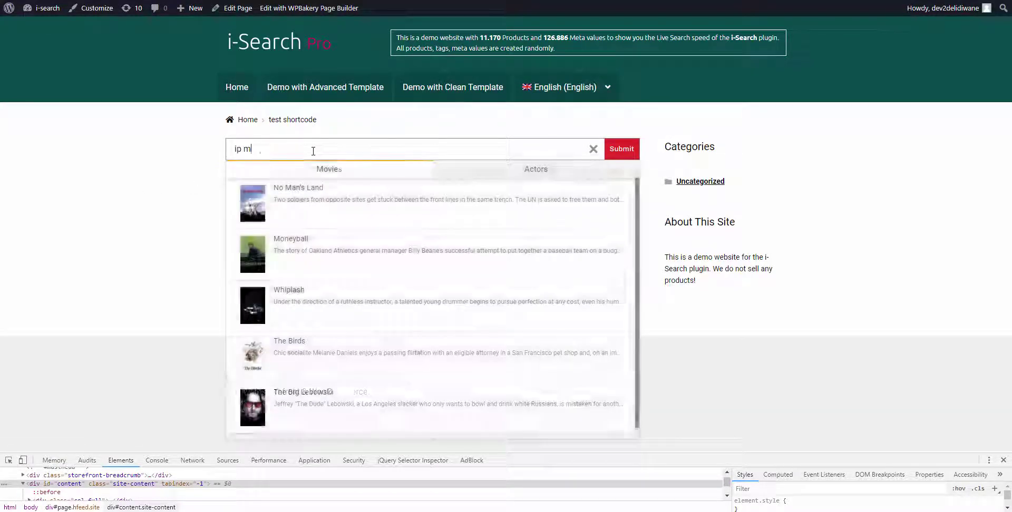
type("an")
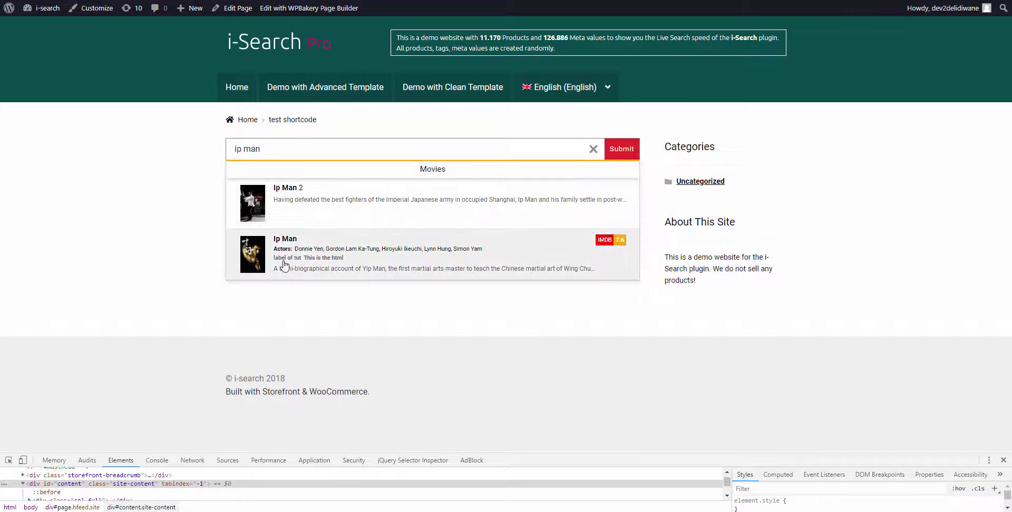